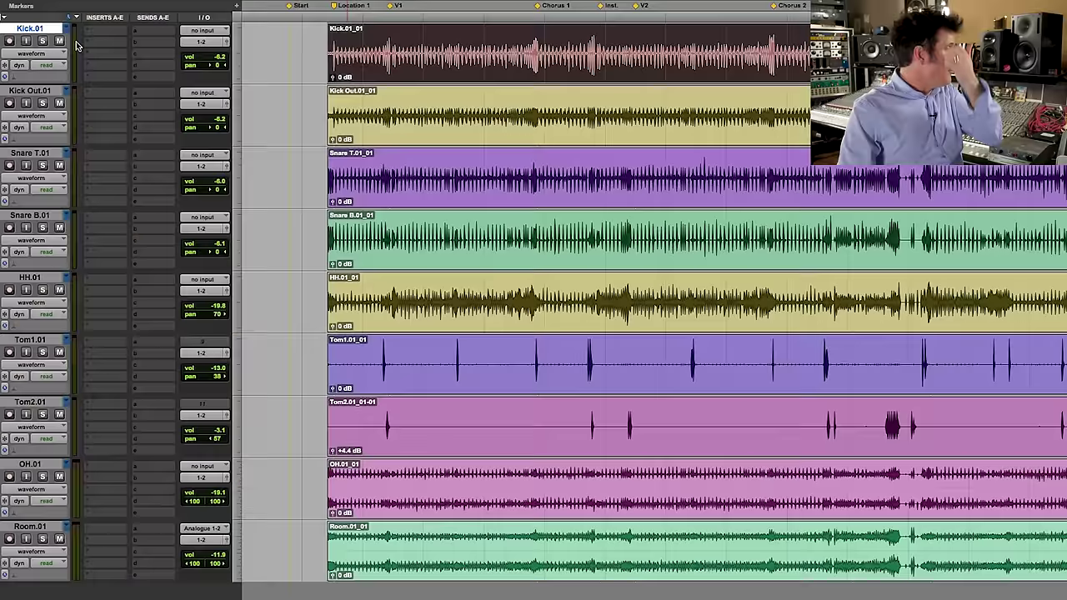
Solo the Kick.01 track and play it from just before the Location 1 marker.
{"action": "left_click", "coordinate": [44, 41]}
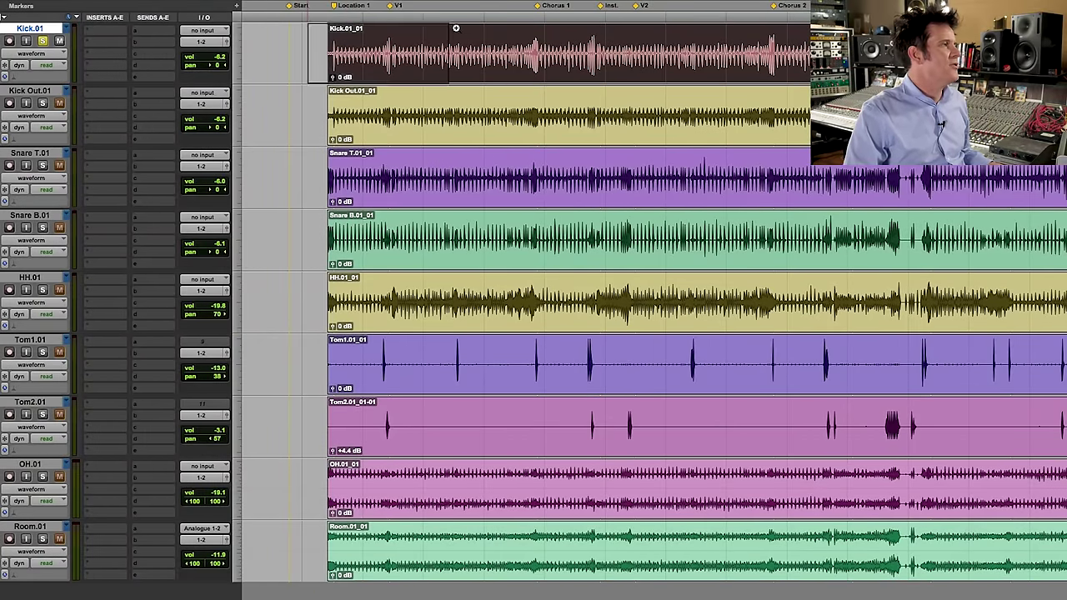
{"action": "scroll", "coordinate": [425, 33], "scroll_direction": "up", "scroll_amount": 5}
{"action": "left_click", "coordinate": [414, 56]}
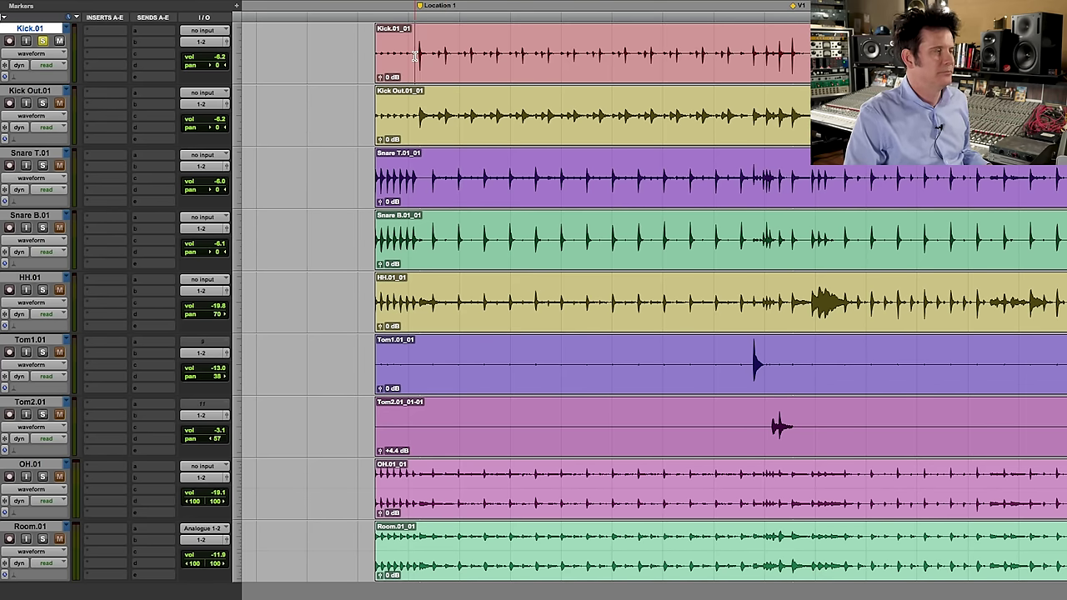
{"action": "key", "text": "space"}
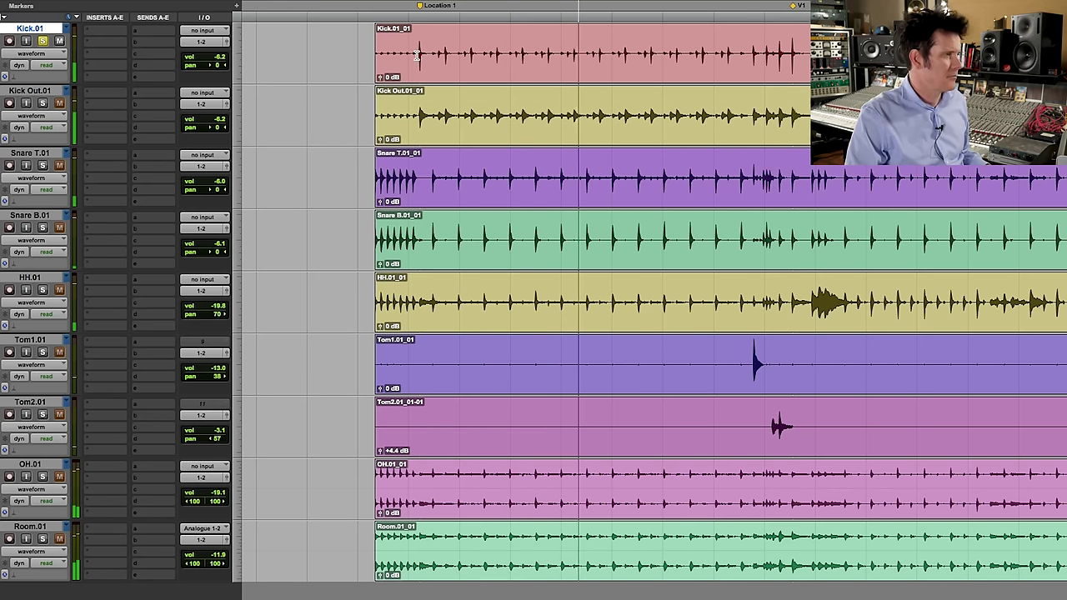
{"action": "key", "text": "alt+a"}
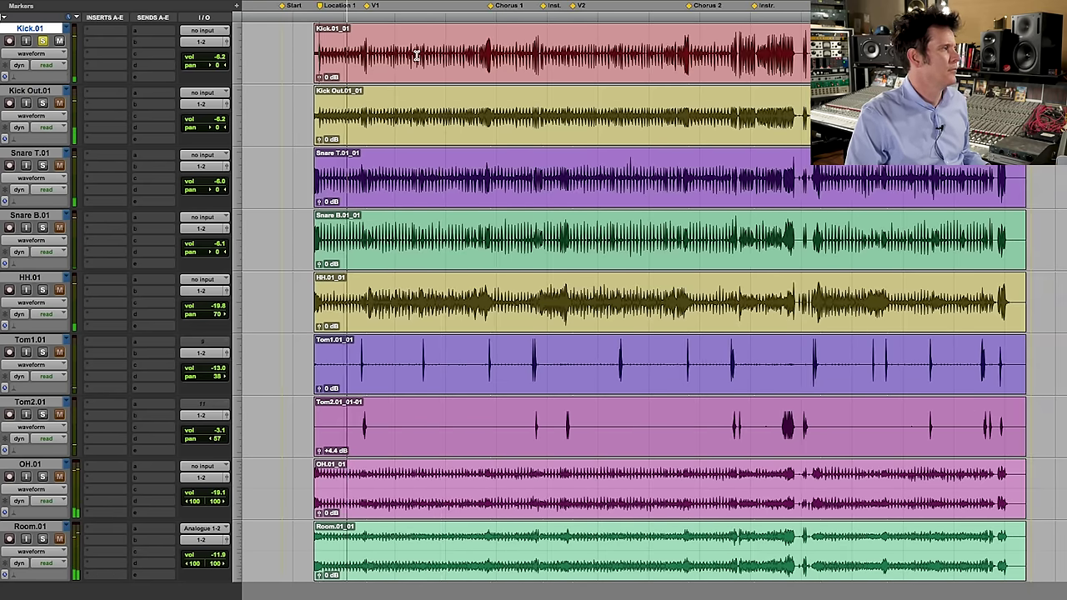
Switch the solo from Kick.01 to Kick Out.01 and listen to it on its own.
{"action": "left_click", "coordinate": [42, 41]}
{"action": "left_click", "coordinate": [42, 103]}
{"action": "key", "text": "ctrl+bracketright"}
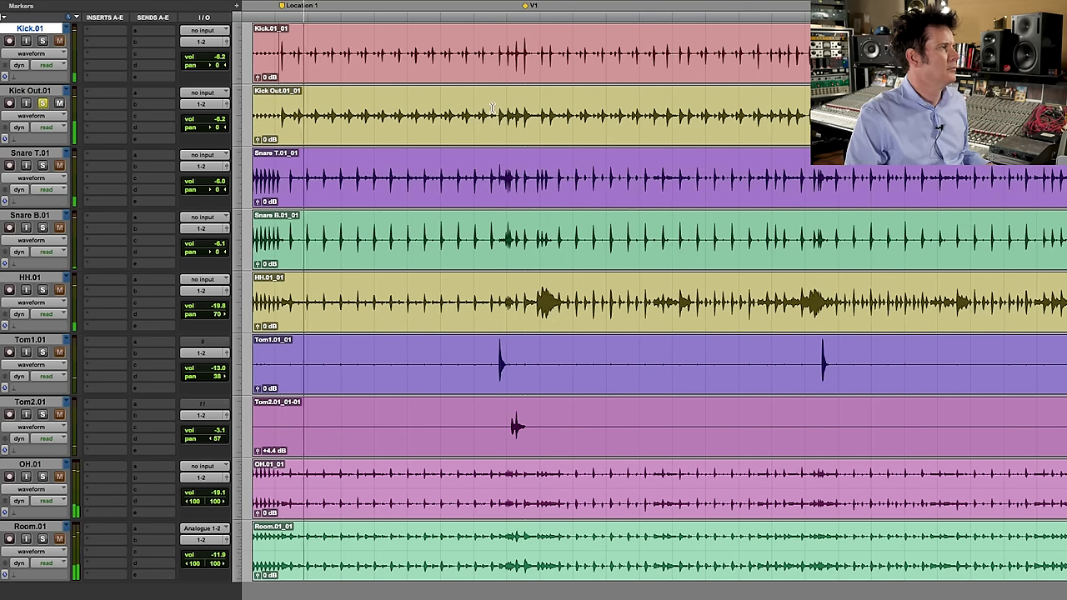
{"action": "key", "text": "ctrl+bracketleft"}
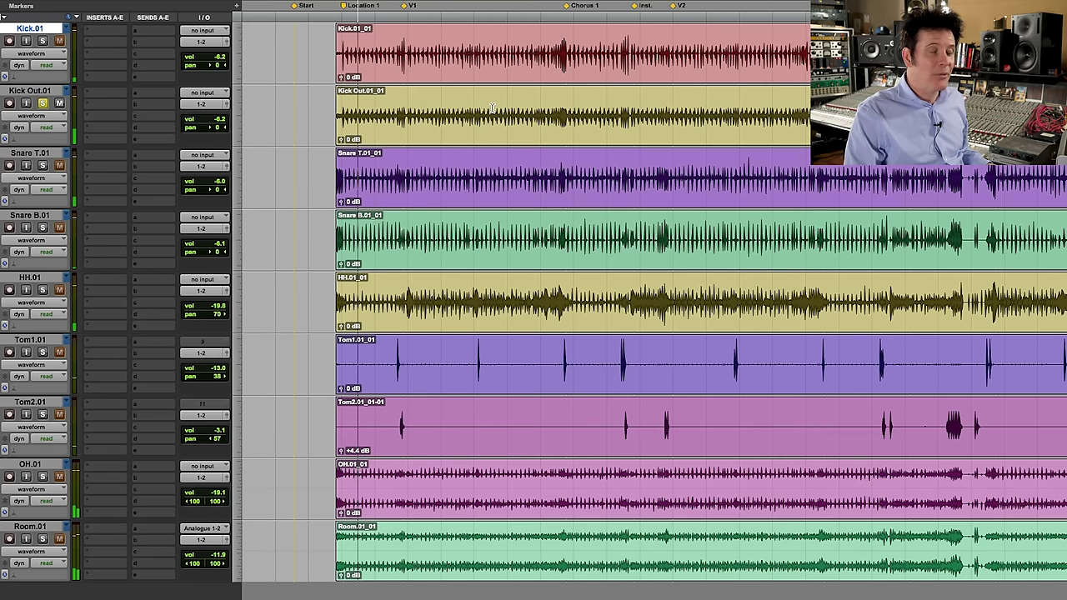
{"action": "left_click", "coordinate": [415, 85]}
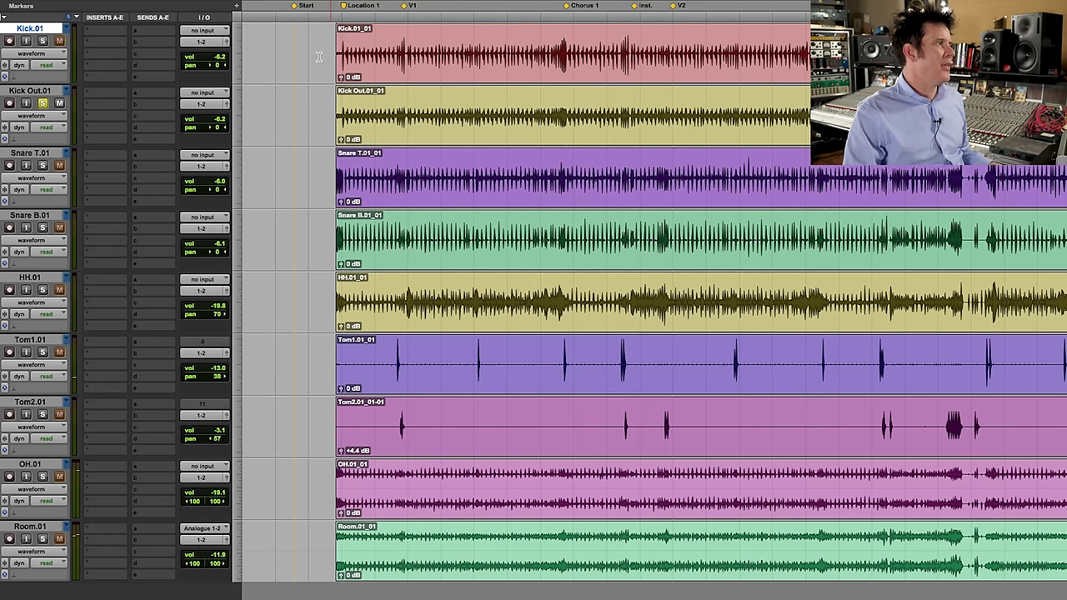
Play the Kick.01 and Kick Out.01 tracks soloed together from just before Location 1.
{"action": "key", "text": "ctrl+bracketright"}
{"action": "left_click", "coordinate": [469, 46]}
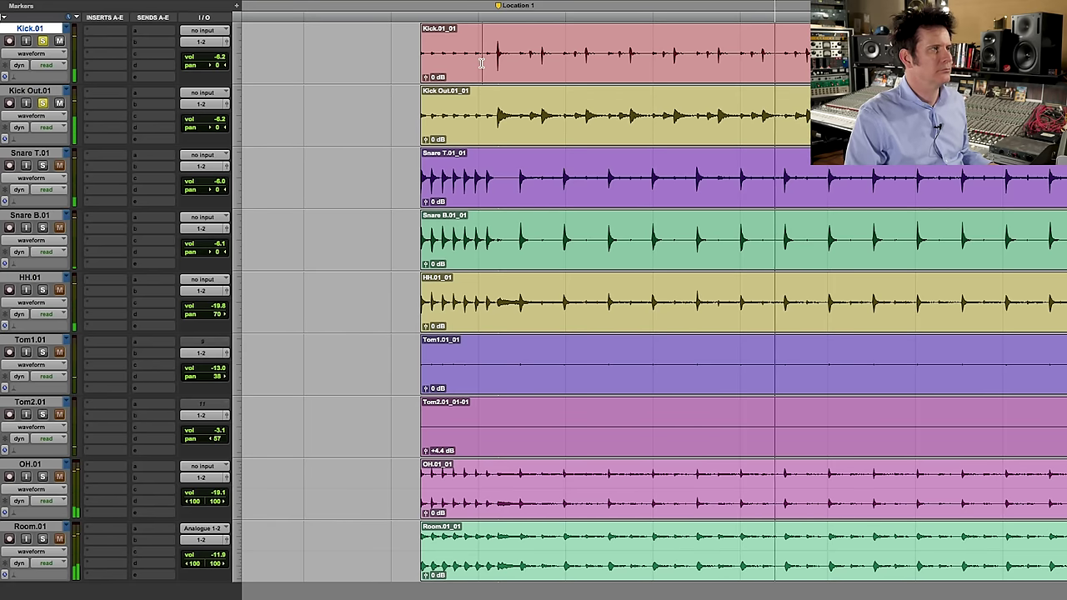
{"action": "key", "text": "space"}
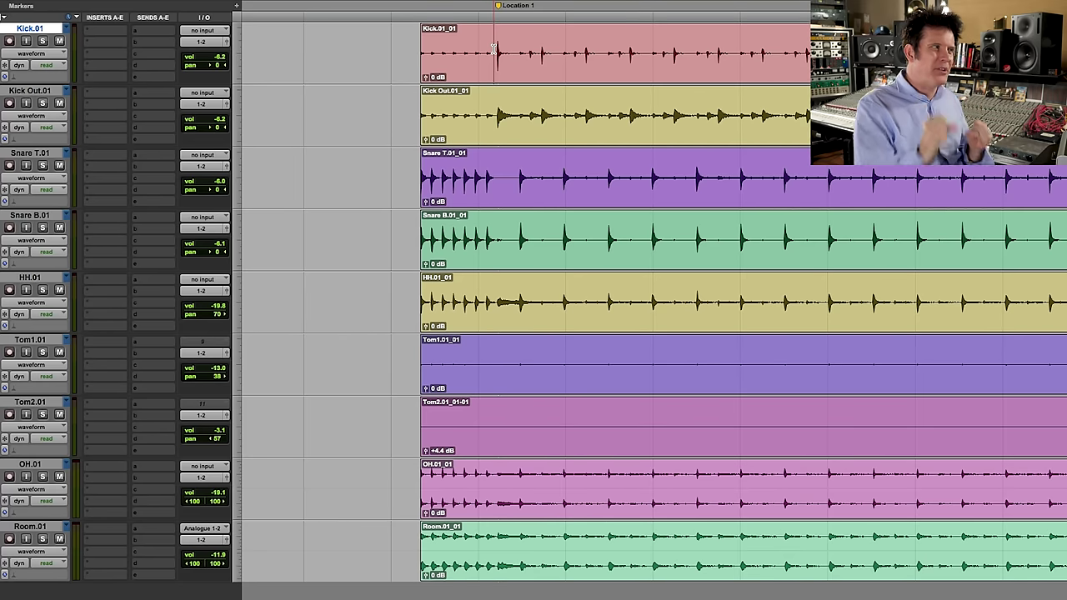
Solo only Kick.01 and play the section starting near Location 1.
{"action": "left_click", "coordinate": [42, 41]}
{"action": "key", "text": "space"}
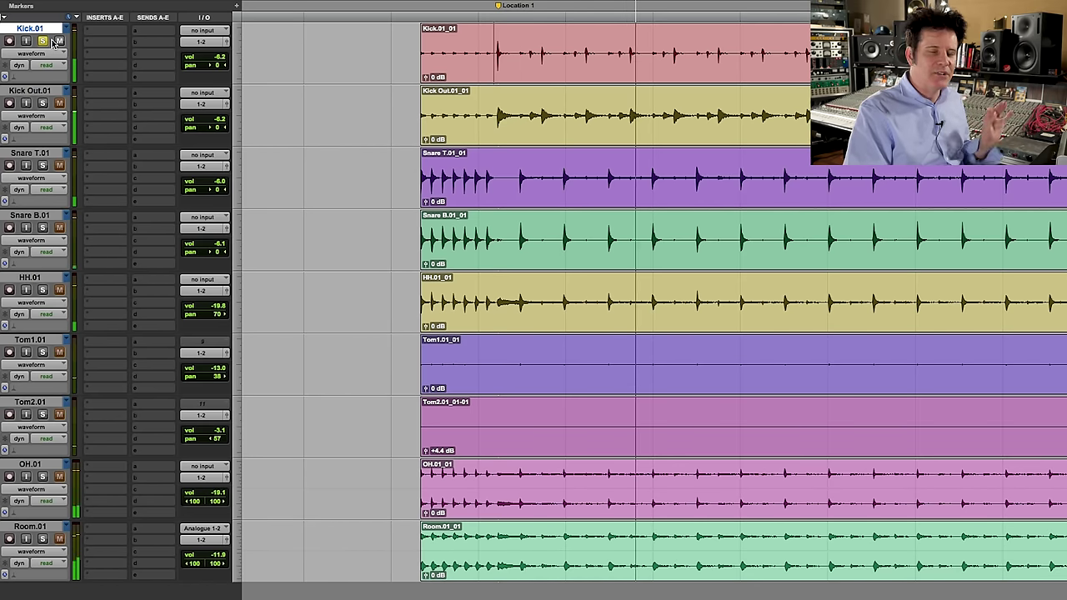
{"action": "key", "text": "space"}
Solo only Kick Out.01 and play it from just before its first hit near Location 1.
{"action": "left_click", "coordinate": [44, 41]}
{"action": "left_click", "coordinate": [43, 105]}
{"action": "left_click", "coordinate": [492, 110]}
{"action": "key", "text": "space"}
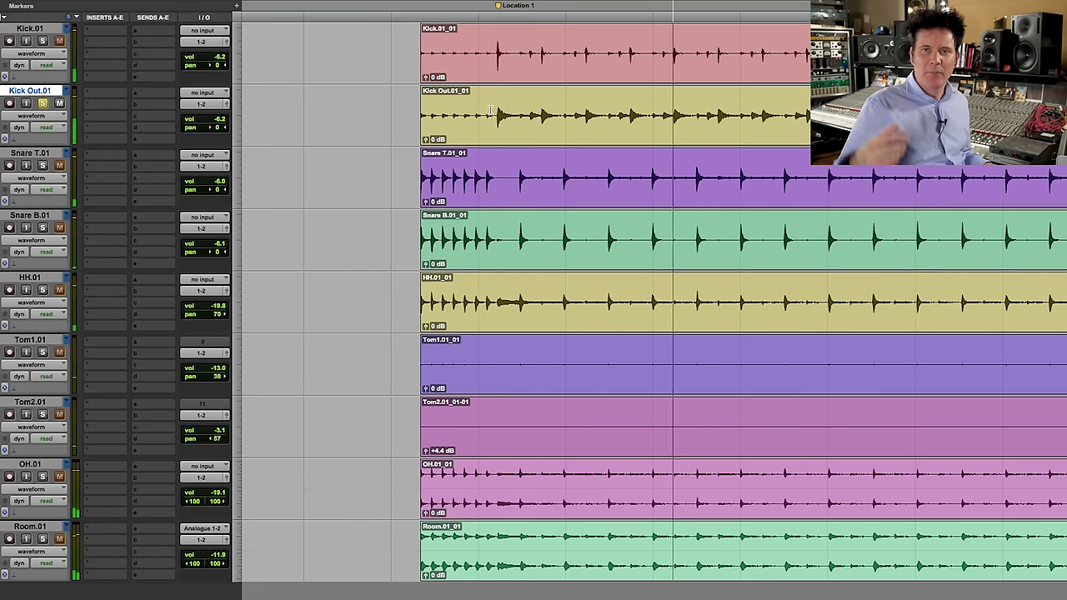
{"action": "key", "text": "space"}
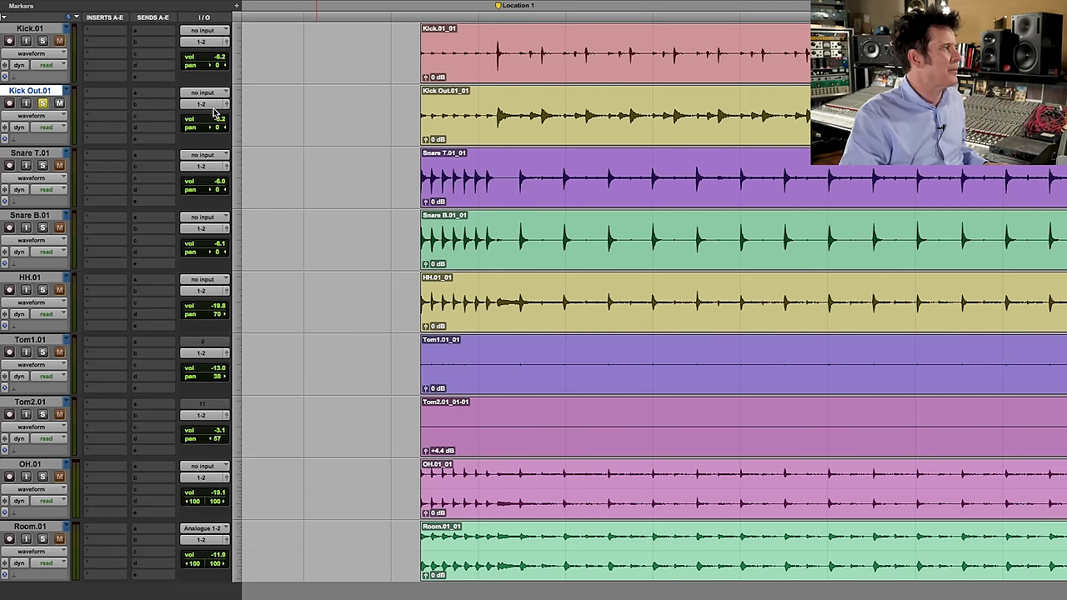
Solo Kick.01 in place of Kick Out.01 and insert the EQ3 7-Band (mono) plug-in in its first insert slot.
{"action": "left_click", "coordinate": [42, 103]}
{"action": "left_click", "coordinate": [43, 42]}
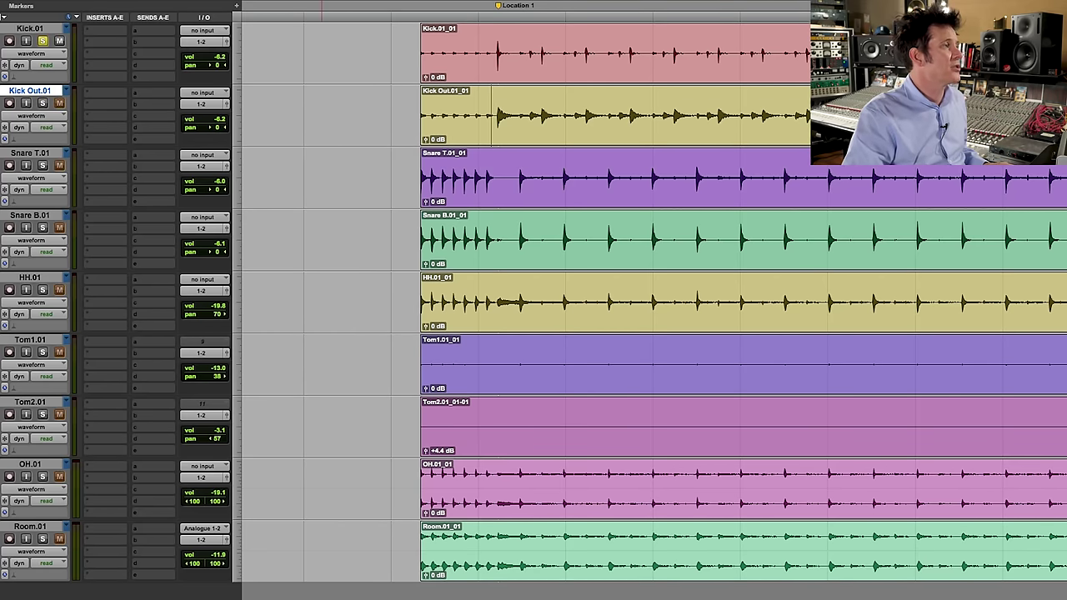
{"action": "left_click", "coordinate": [220, 58]}
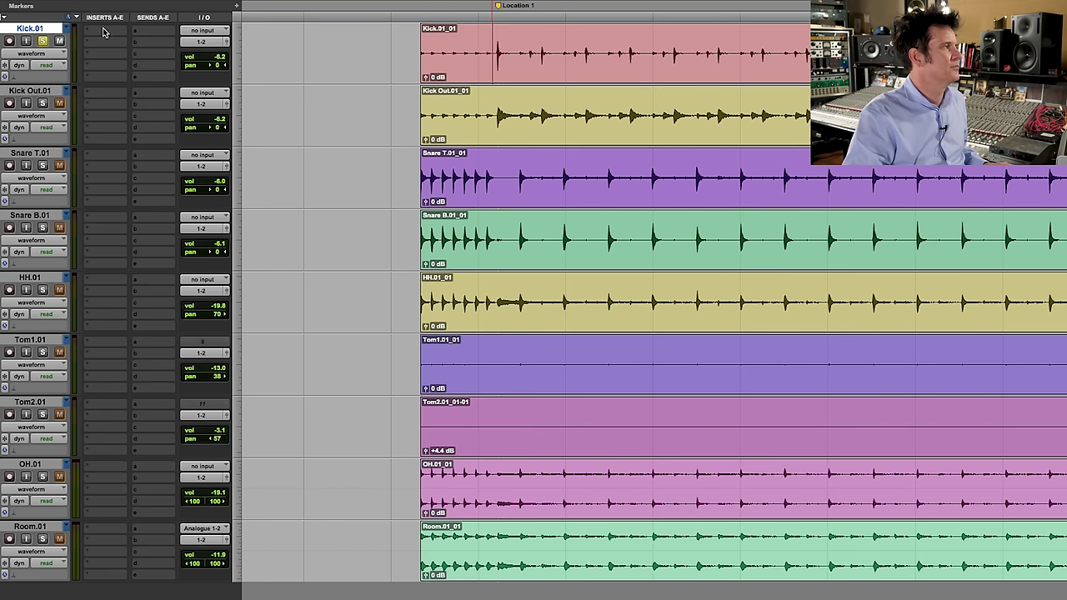
{"action": "left_click", "coordinate": [103, 32]}
{"action": "mouse_move", "coordinate": [125, 30]}
{"action": "mouse_move", "coordinate": [213, 34]}
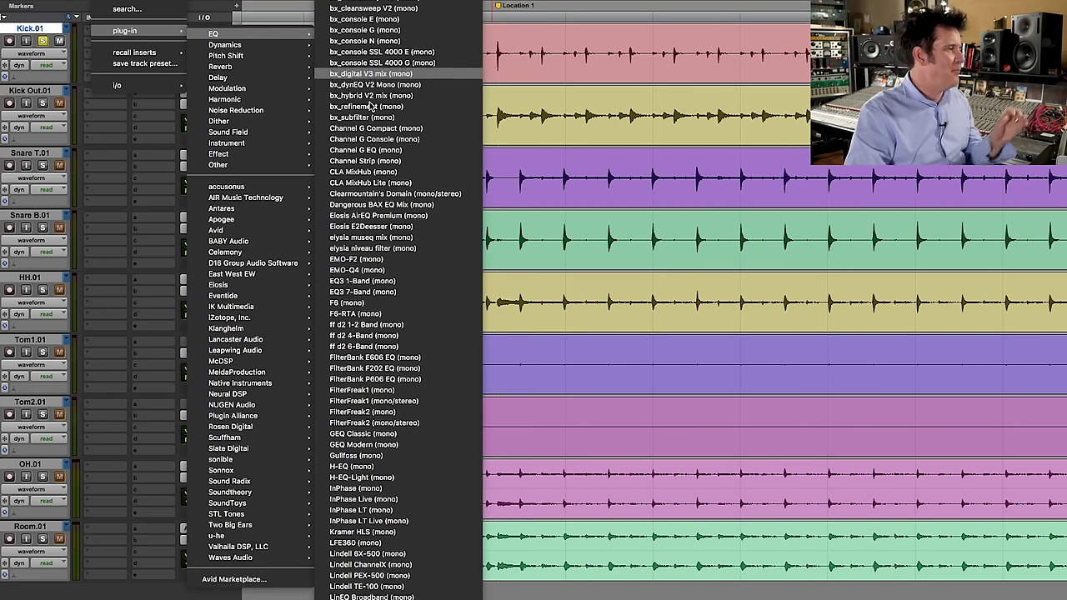
{"action": "left_click", "coordinate": [363, 281]}
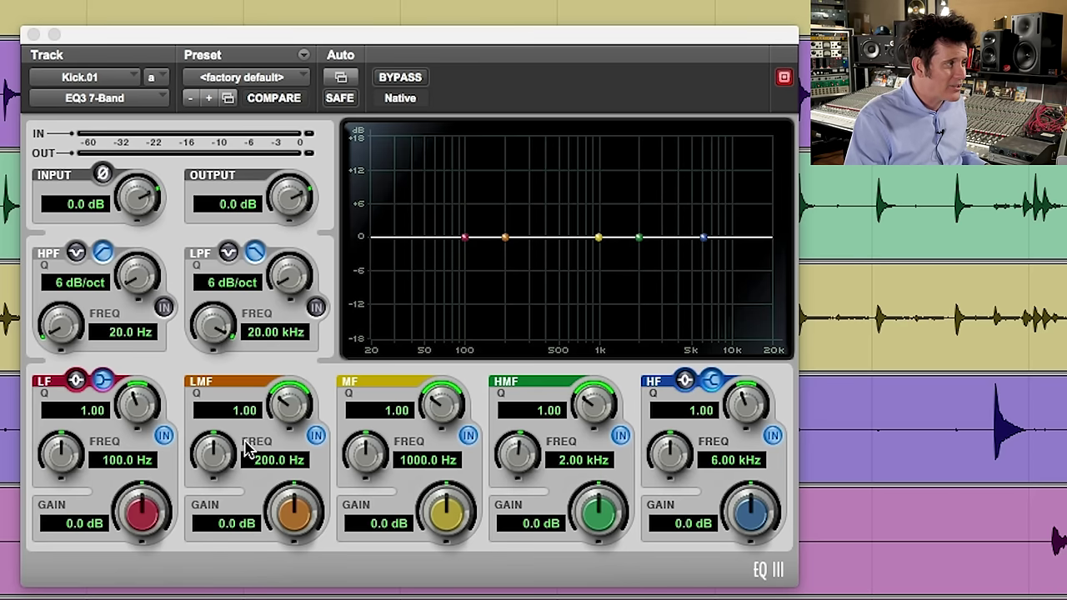
Boost the LMF band by 13.3 dB with a Q of 5.37 and move it to 345.7 Hz, auditioning the kick.
{"action": "left_click_drag", "start_coordinate": [278, 404], "coordinate": [252, 417]}
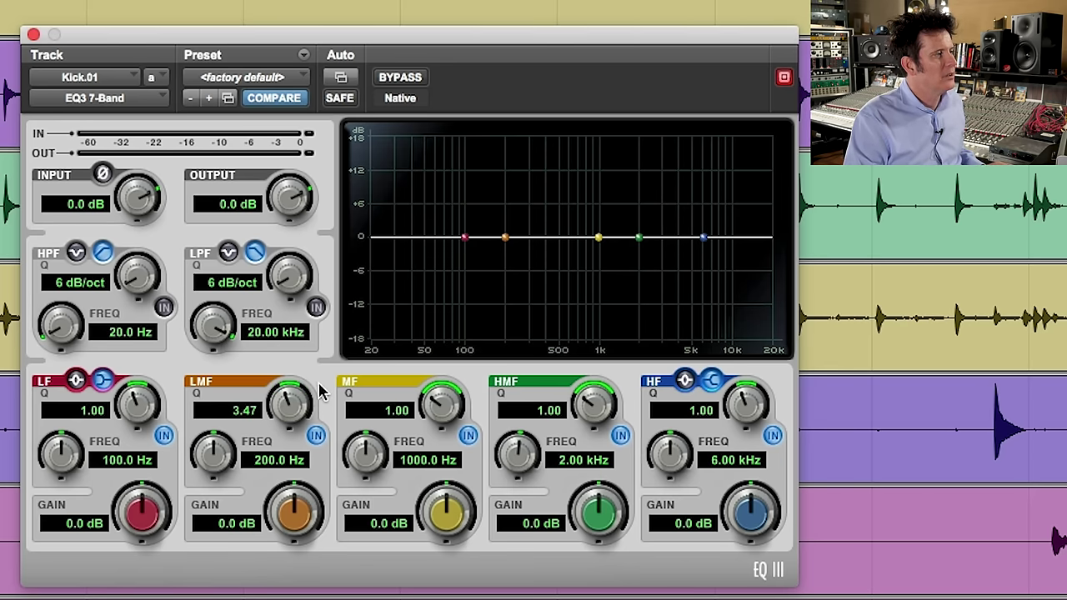
{"action": "left_click_drag", "start_coordinate": [292, 506], "coordinate": [294, 464]}
{"action": "left_click_drag", "start_coordinate": [286, 398], "coordinate": [286, 397]}
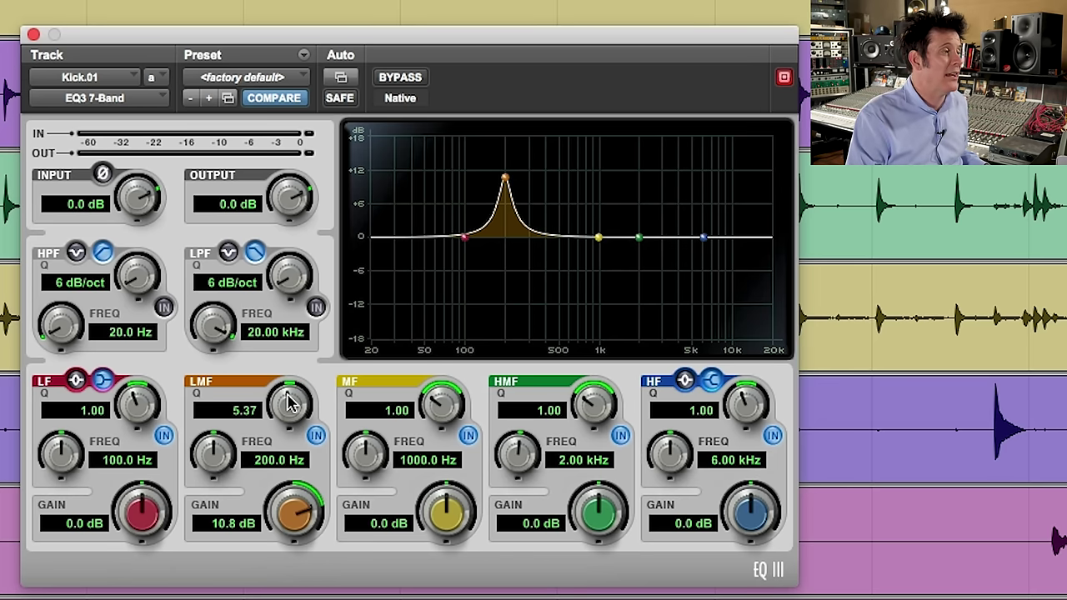
{"action": "left_click_drag", "start_coordinate": [214, 453], "coordinate": [226, 400]}
{"action": "left_click_drag", "start_coordinate": [305, 504], "coordinate": [305, 481]}
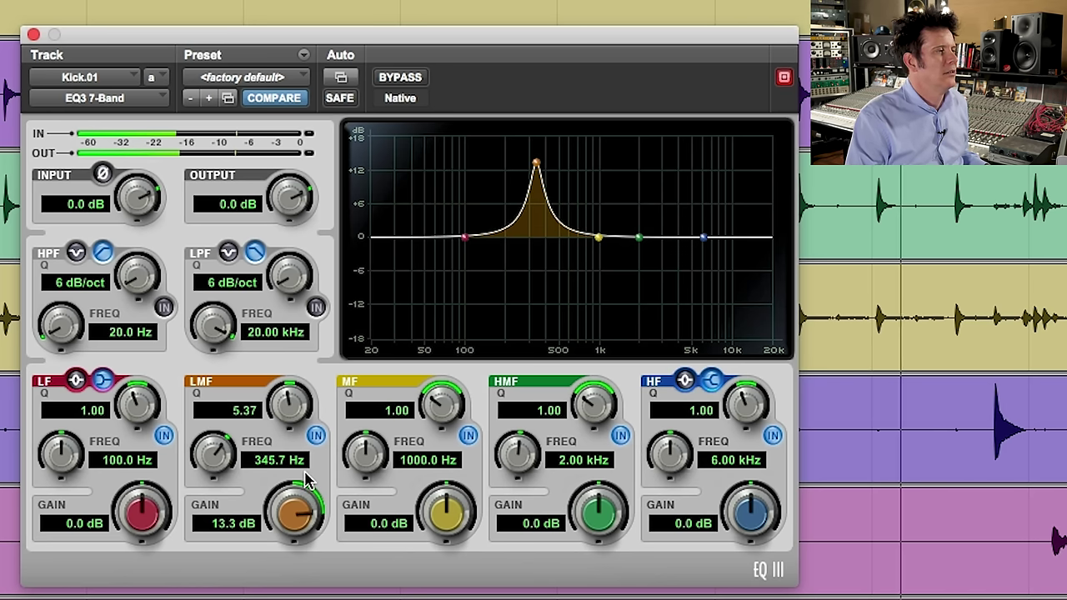
{"action": "key", "text": "space"}
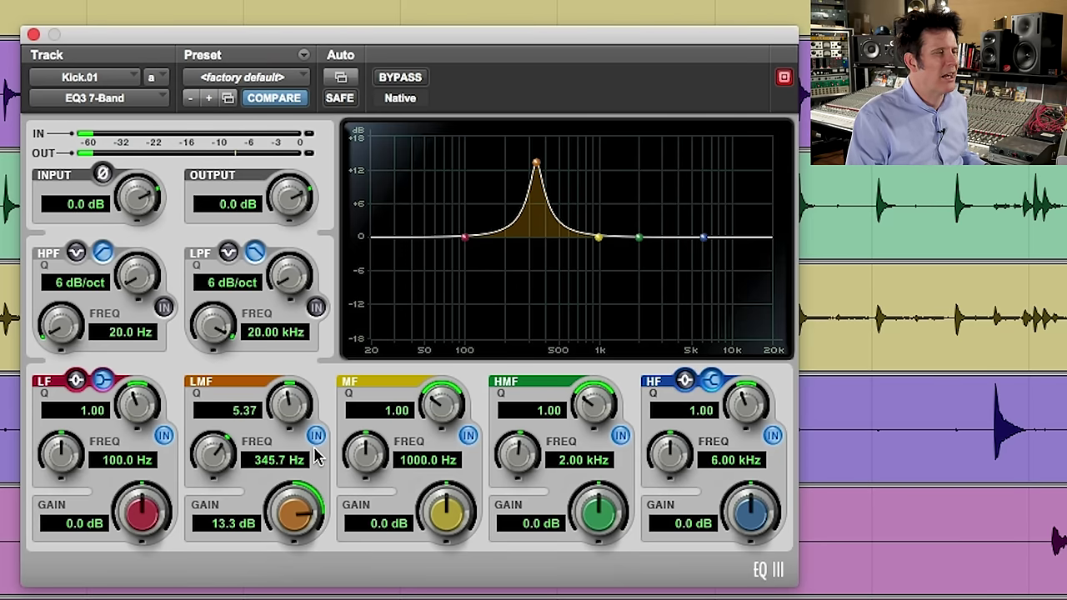
{"action": "key", "text": "space"}
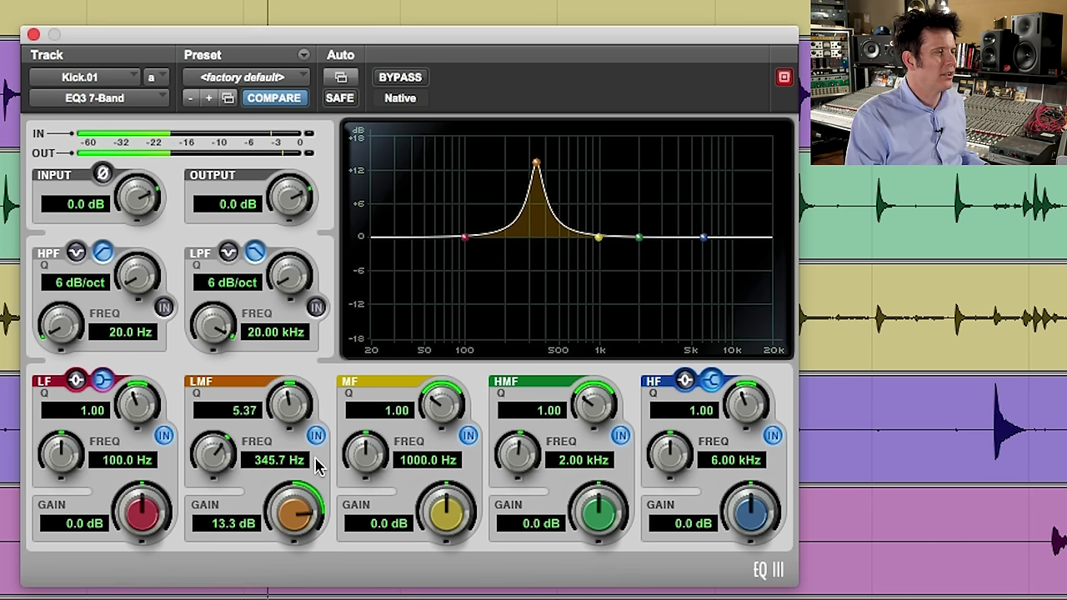
Turn the LMF band into a -5.9 dB cut with a Q of 2.45 and compare it against the bypassed EQ.
{"action": "left_click_drag", "start_coordinate": [286, 414], "coordinate": [266, 437]}
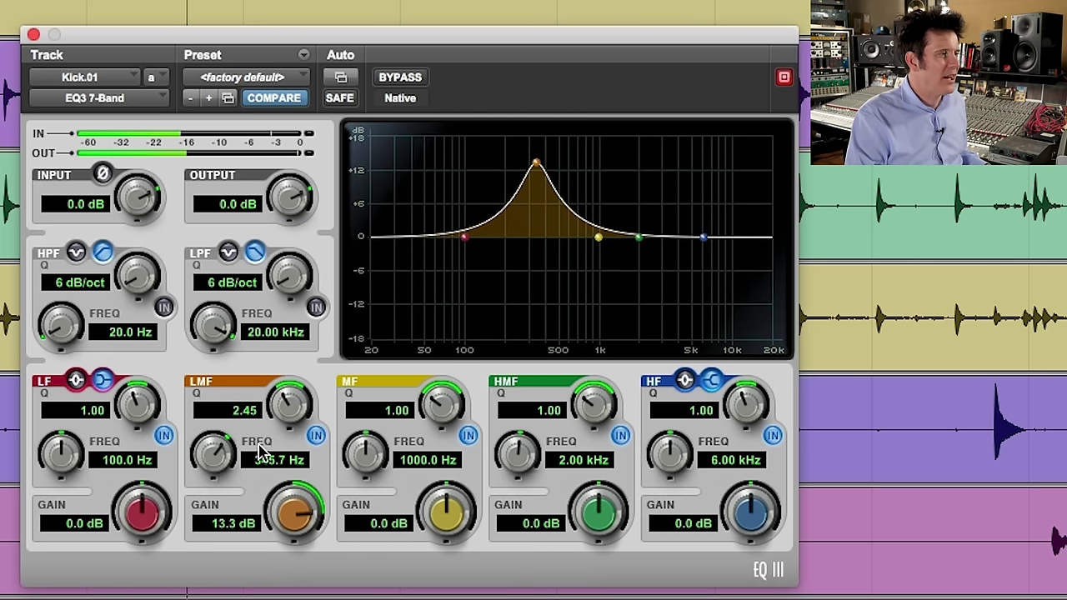
{"action": "left_click_drag", "start_coordinate": [302, 506], "coordinate": [250, 599]}
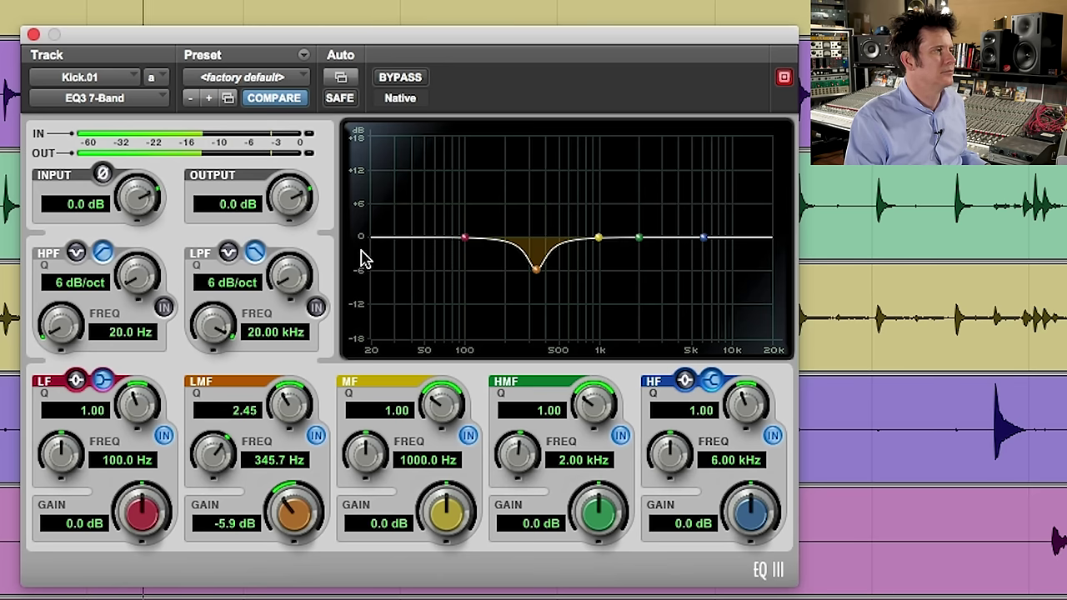
{"action": "left_click", "coordinate": [412, 82]}
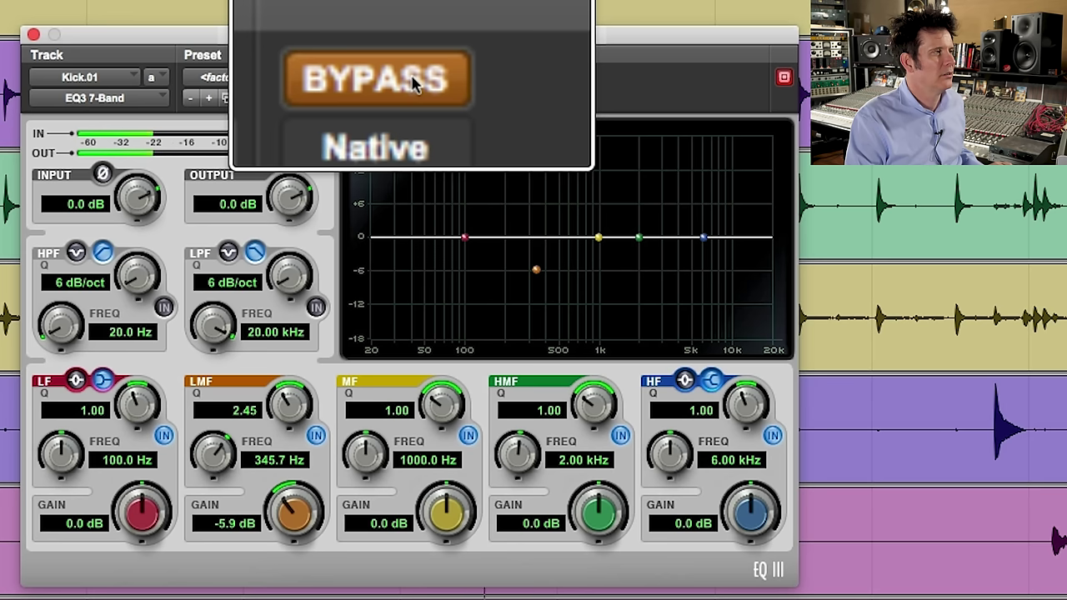
{"action": "left_click", "coordinate": [412, 81]}
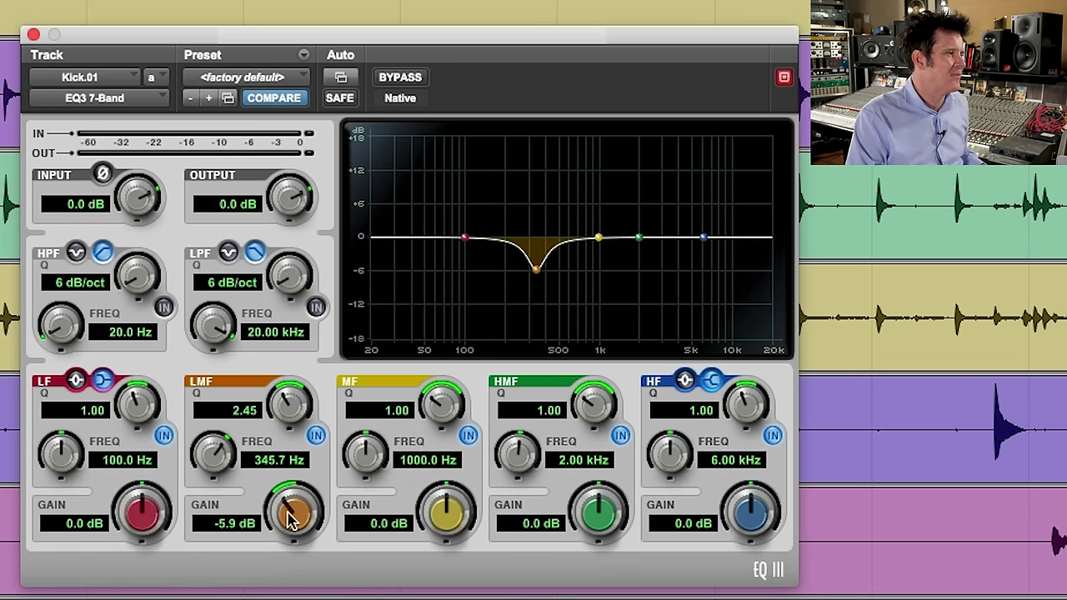
Set the LMF band to -7.5 dB with a Q of 1.43 and enable the high-pass filter at 18 dB/oct.
{"action": "left_click_drag", "start_coordinate": [290, 516], "coordinate": [279, 532]}
{"action": "mouse_move", "coordinate": [279, 425]}
{"action": "left_mouse_down"}
{"action": "mouse_move", "coordinate": [288, 406]}
{"action": "mouse_move", "coordinate": [290, 417]}
{"action": "mouse_move", "coordinate": [263, 438]}
{"action": "left_mouse_up"}
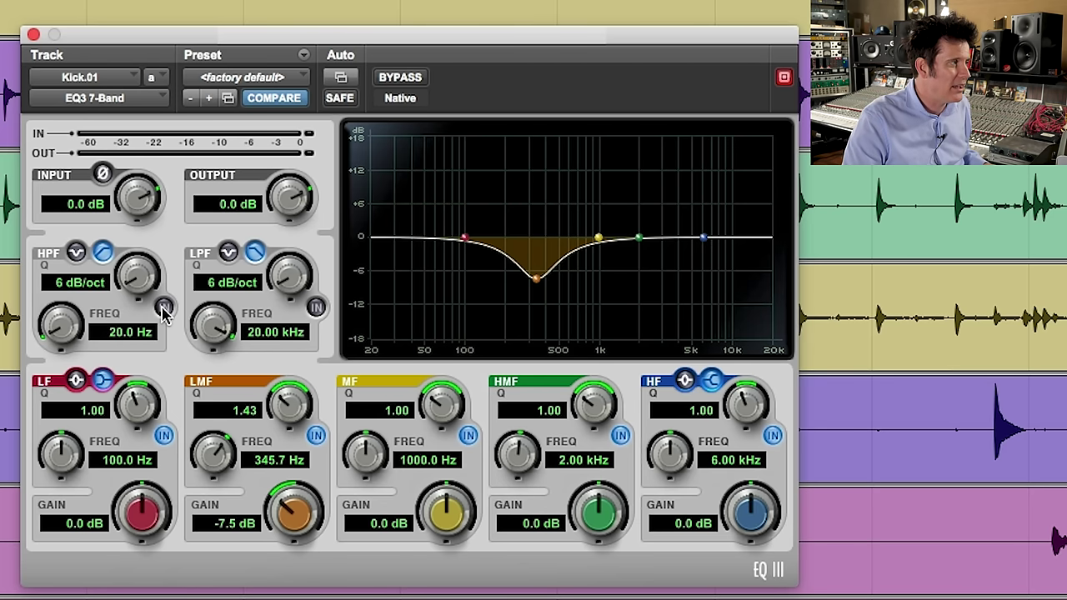
{"action": "left_click", "coordinate": [164, 308]}
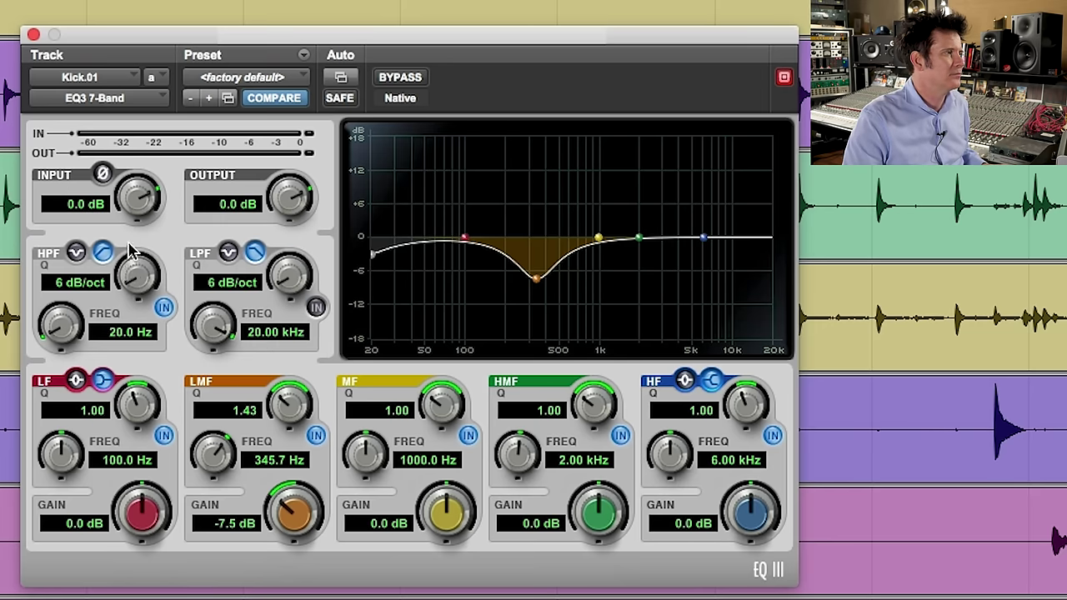
{"action": "left_click_drag", "start_coordinate": [137, 280], "coordinate": [137, 192]}
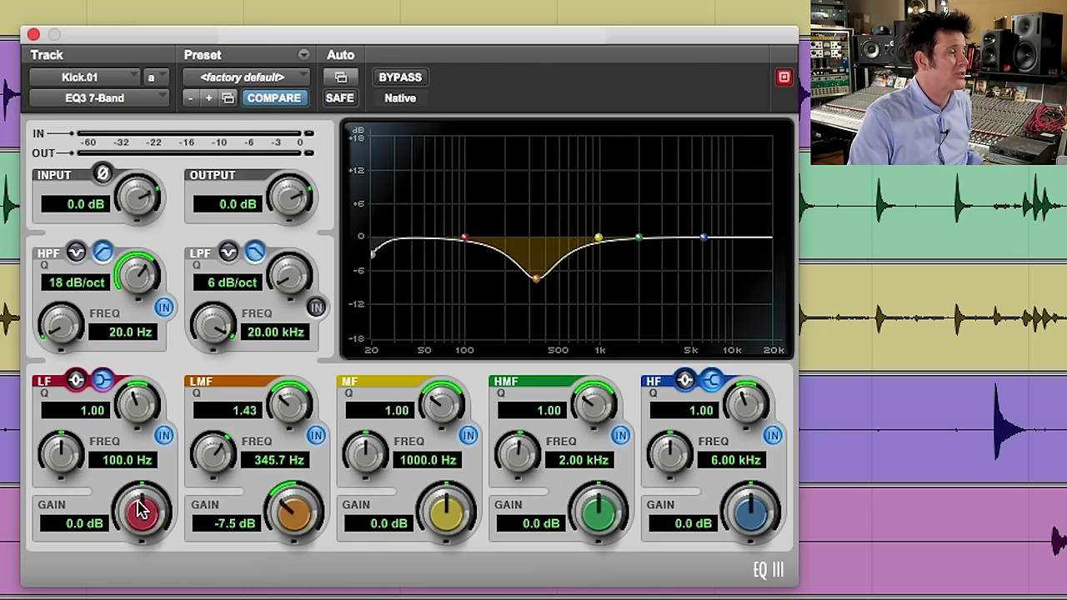
Set the LF shelf to 60 Hz with a 4.7 dB gain and a Q of 2.00, and compare against the bypassed EQ.
{"action": "left_click", "coordinate": [121, 464]}
{"action": "type", "text": "6"}
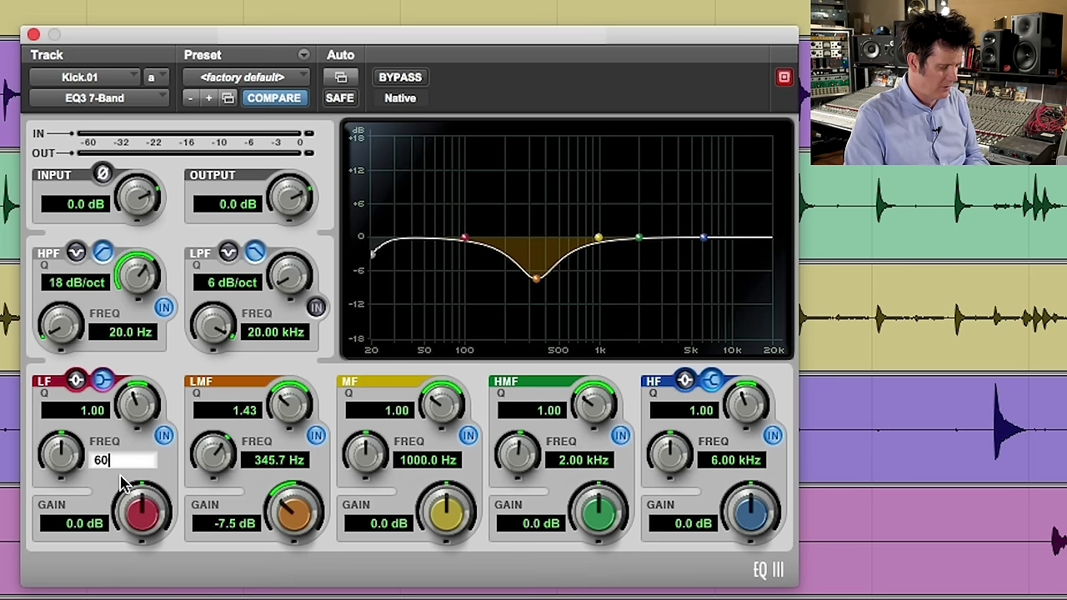
{"action": "type", "text": "0"}
{"action": "key", "text": "Return"}
{"action": "left_click_drag", "start_coordinate": [138, 507], "coordinate": [152, 466]}
{"action": "left_click_drag", "start_coordinate": [139, 403], "coordinate": [153, 361]}
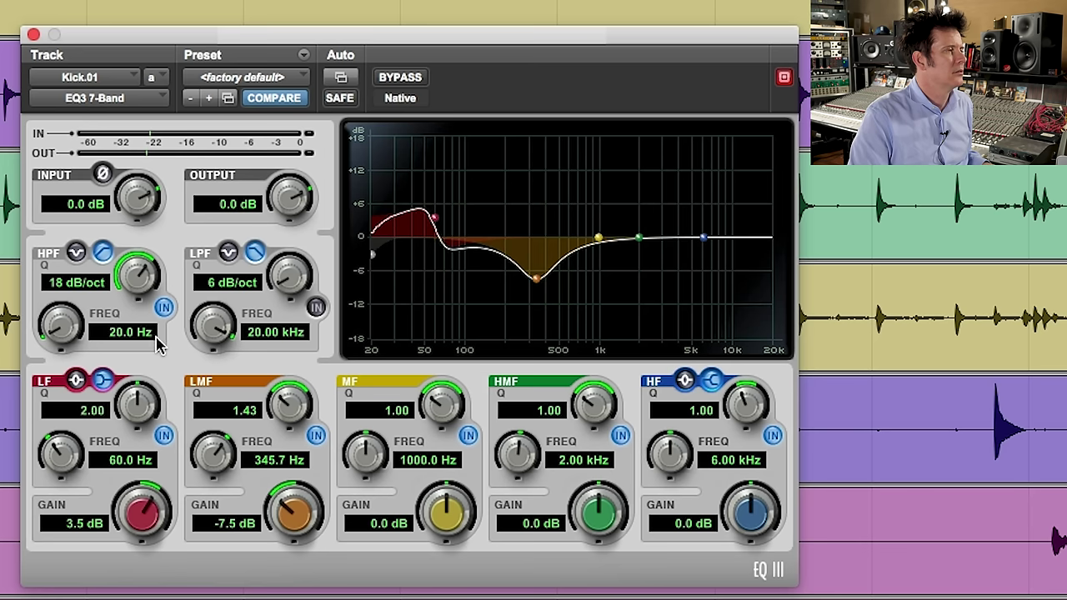
{"action": "left_click_drag", "start_coordinate": [149, 517], "coordinate": [150, 509]}
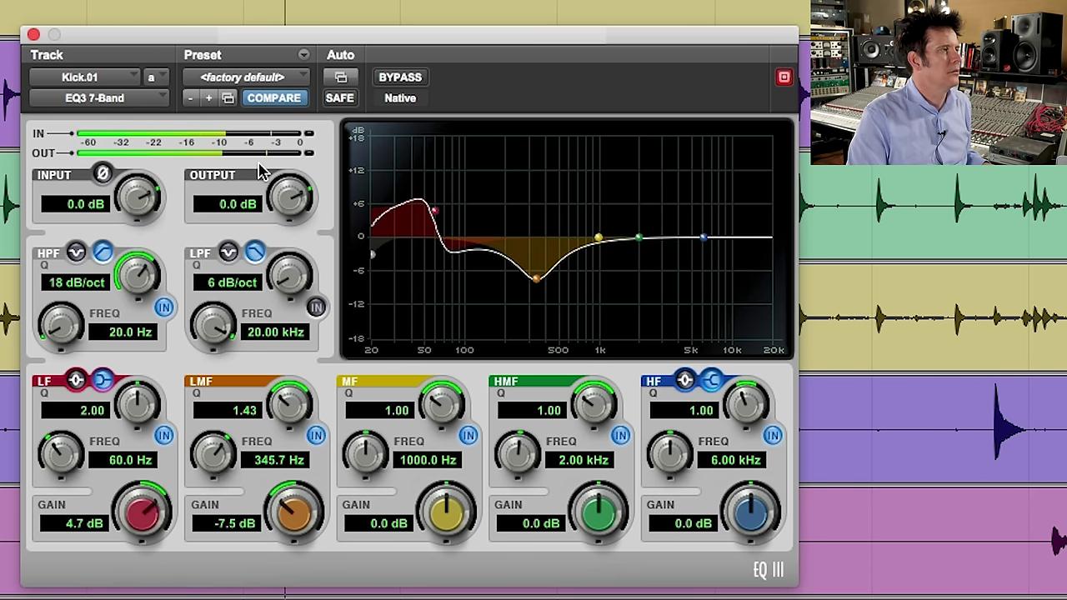
{"action": "left_click", "coordinate": [400, 77]}
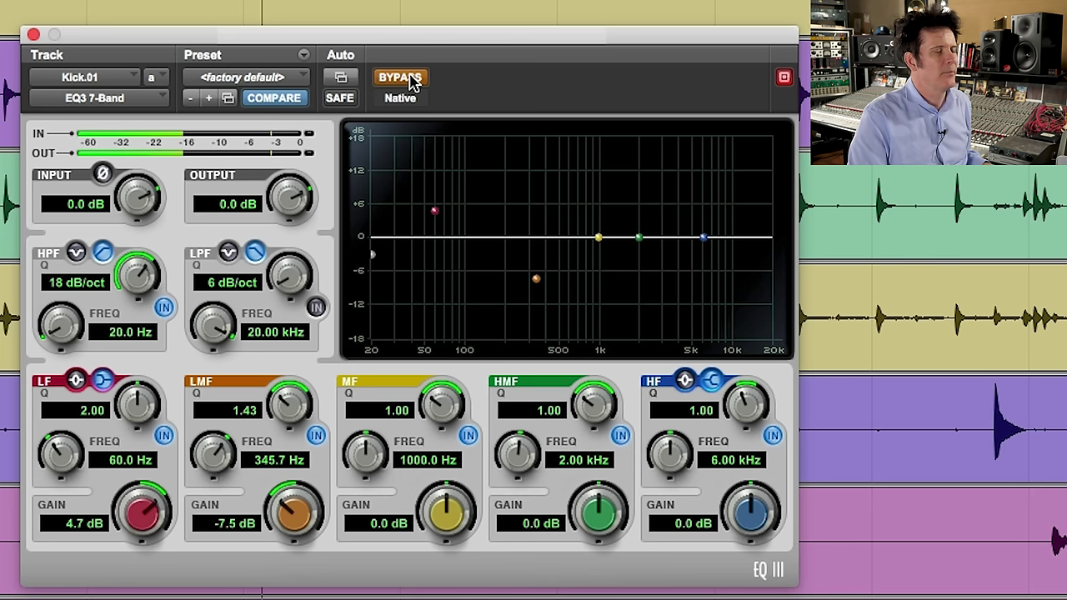
{"action": "left_click", "coordinate": [409, 79]}
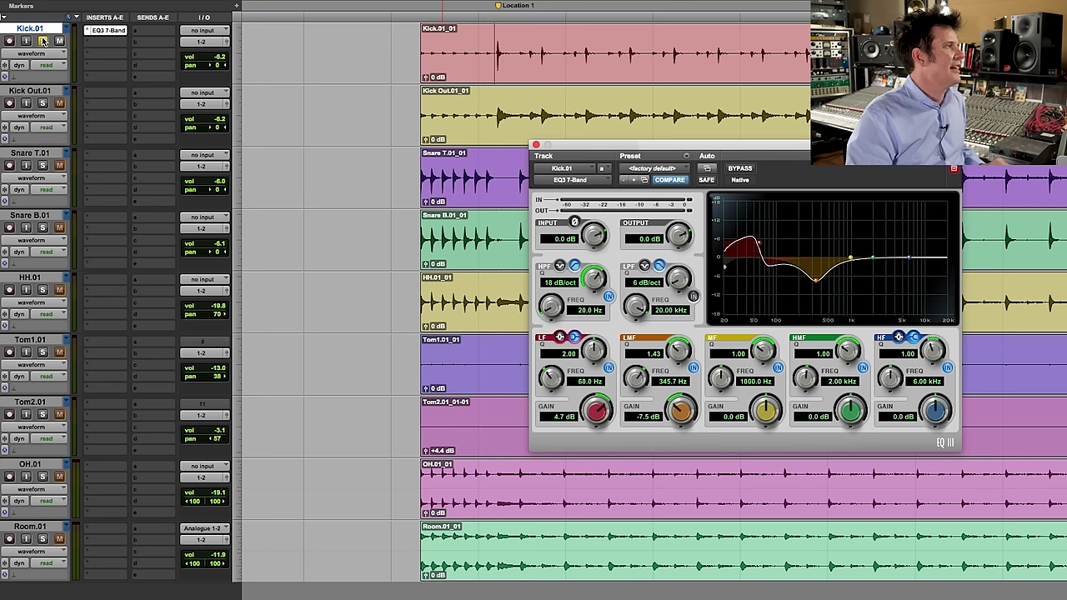
Solo Kick Out.01 instead of the equalized Kick.01 and play it from near Location 1.
{"action": "left_click", "coordinate": [42, 103]}
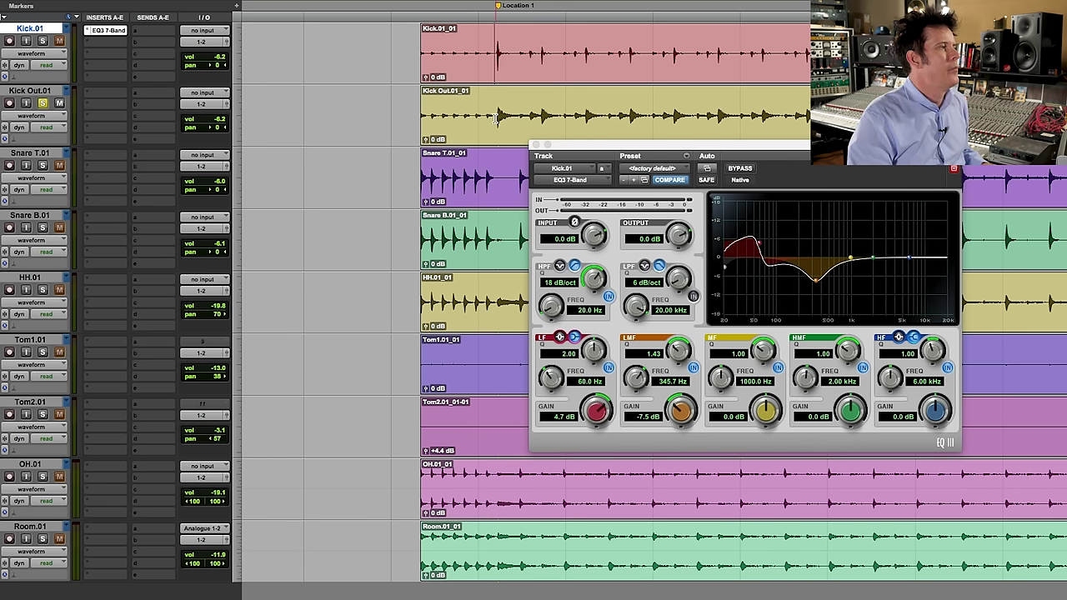
{"action": "key", "text": "space"}
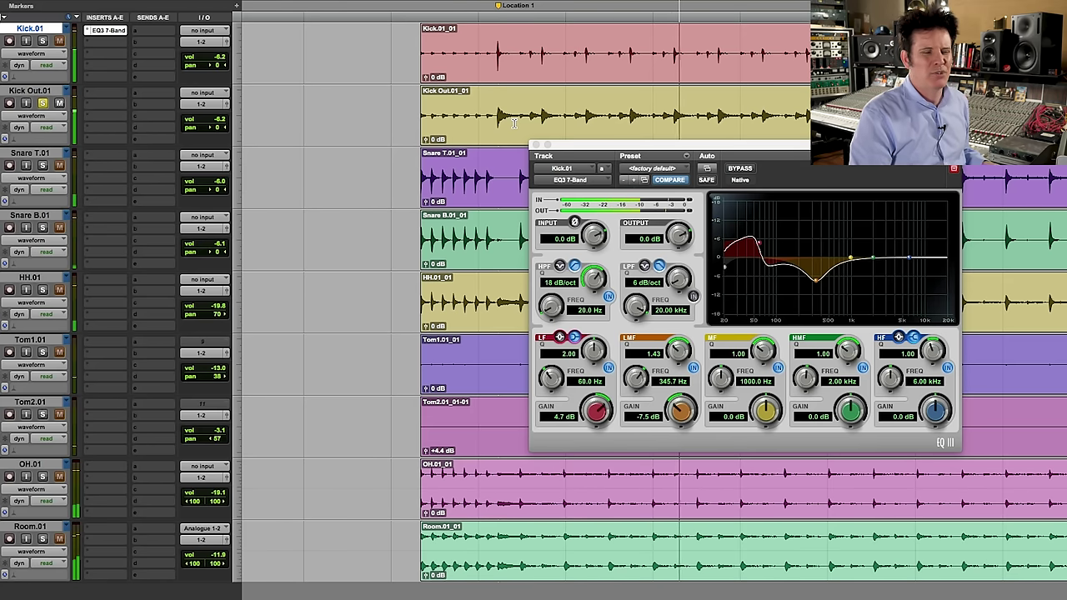
Insert the EQ3 7-Band on Kick Out.01 and enable its high-pass filter at 18 dB/oct.
{"action": "key", "text": "space"}
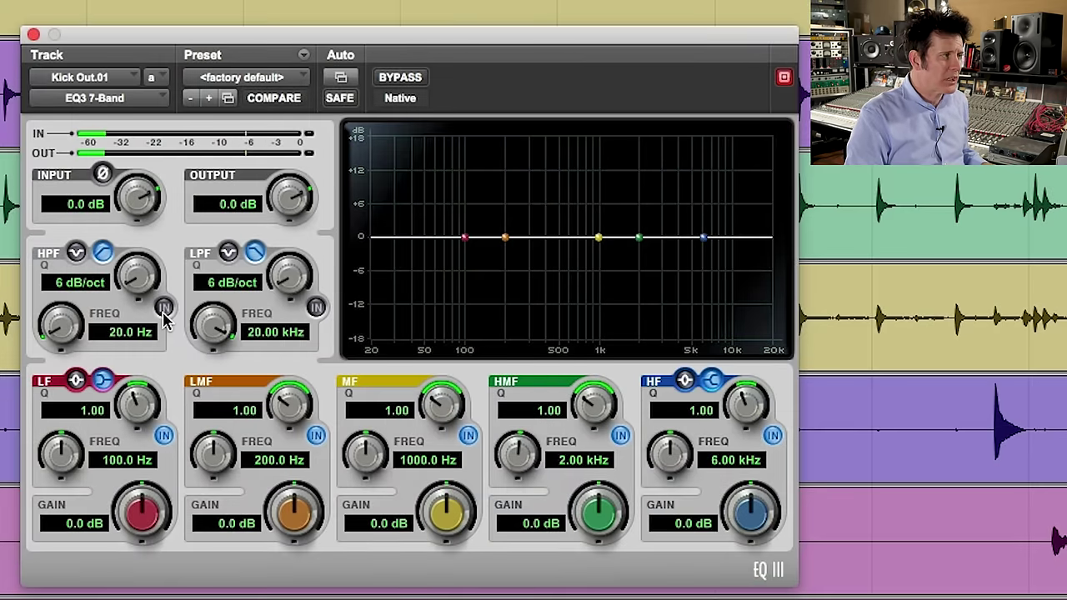
{"action": "left_click", "coordinate": [102, 380]}
{"action": "left_click_drag", "start_coordinate": [122, 296], "coordinate": [144, 240]}
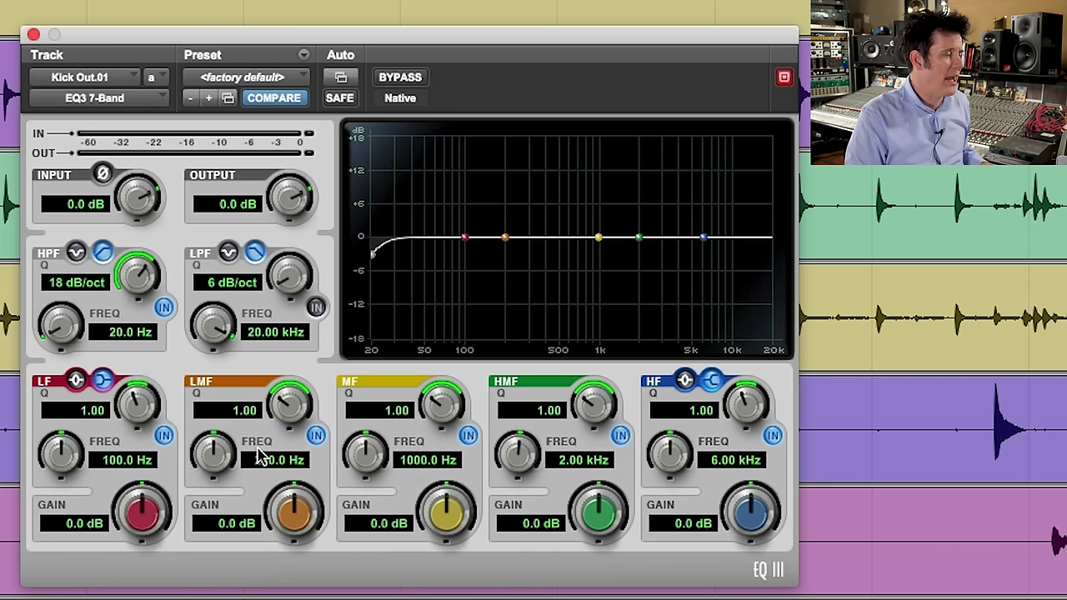
Set the LMF band of the Kick Out.01 EQ to a -7.8 dB cut at 371.6 Hz.
{"action": "left_click_drag", "start_coordinate": [214, 454], "coordinate": [230, 408]}
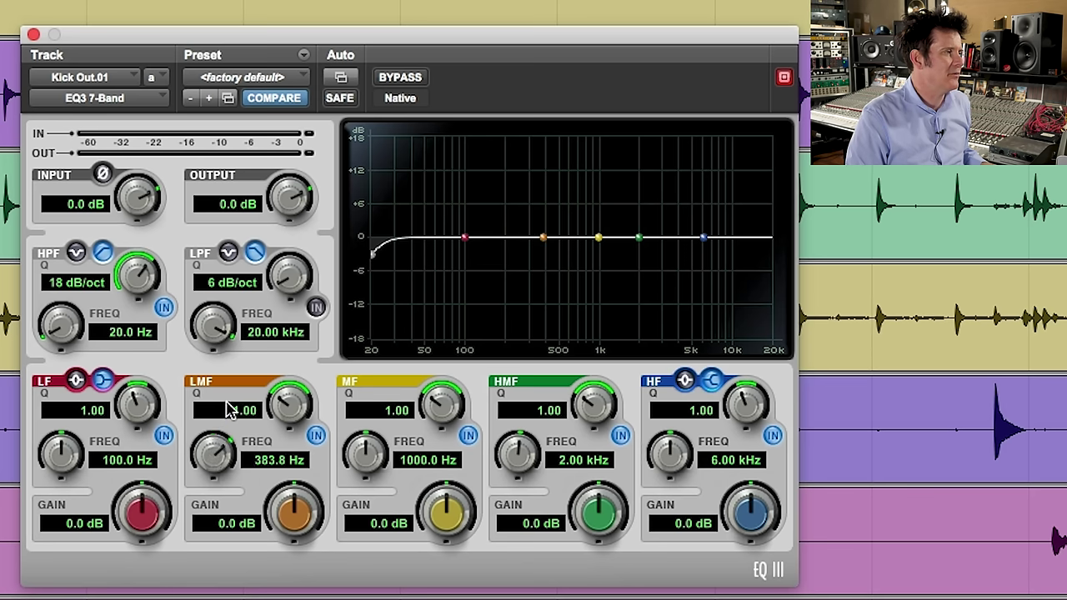
{"action": "left_click_drag", "start_coordinate": [215, 446], "coordinate": [213, 451]}
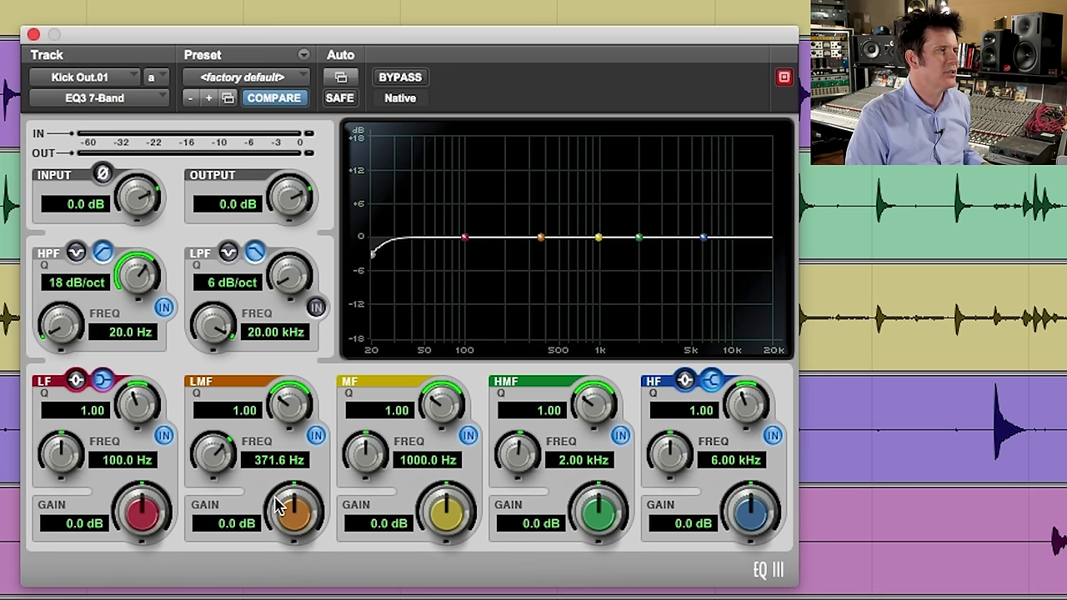
{"action": "left_click_drag", "start_coordinate": [279, 507], "coordinate": [248, 566]}
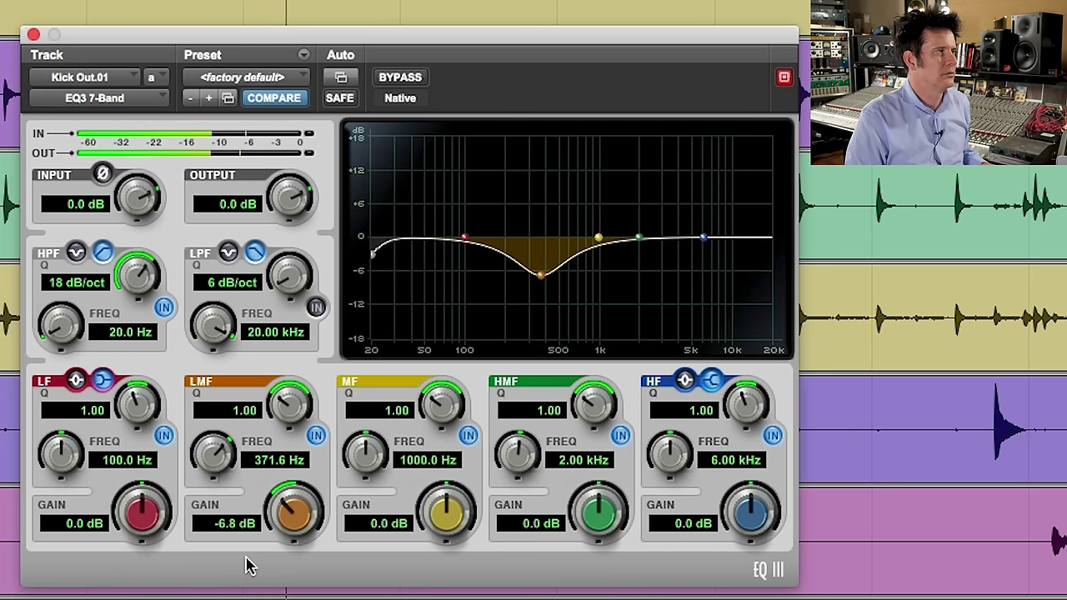
{"action": "mouse_move", "coordinate": [249, 565]}
{"action": "left_mouse_down"}
{"action": "mouse_move", "coordinate": [237, 594]}
{"action": "mouse_move", "coordinate": [244, 586]}
{"action": "left_mouse_up"}
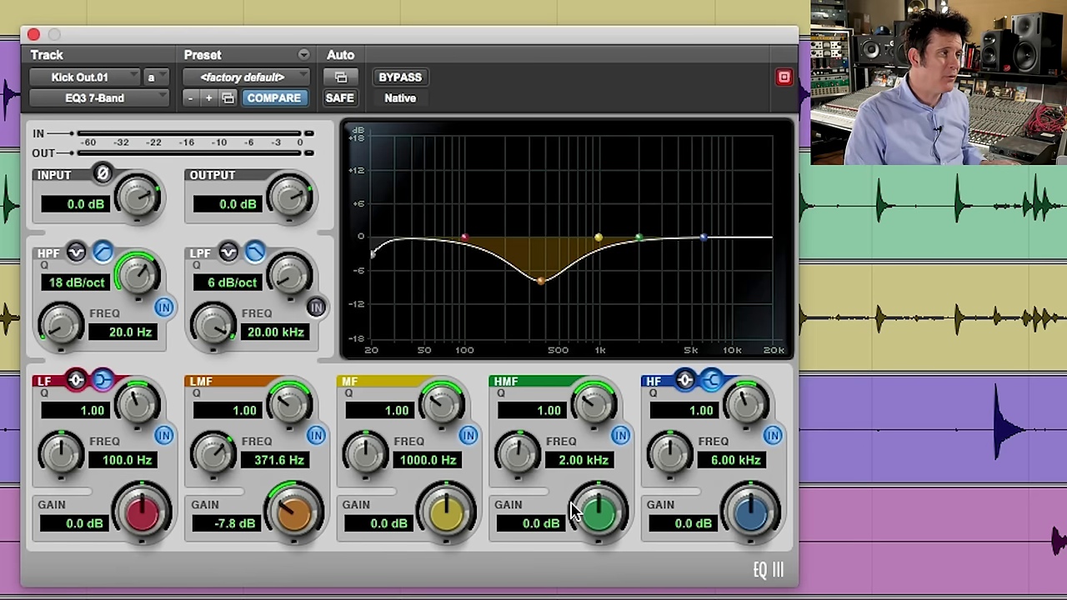
Try an HMF boost of 16.2 dB at 4.65 kHz and reset the band's gain to 0.0 dB.
{"action": "left_click_drag", "start_coordinate": [526, 454], "coordinate": [530, 427]}
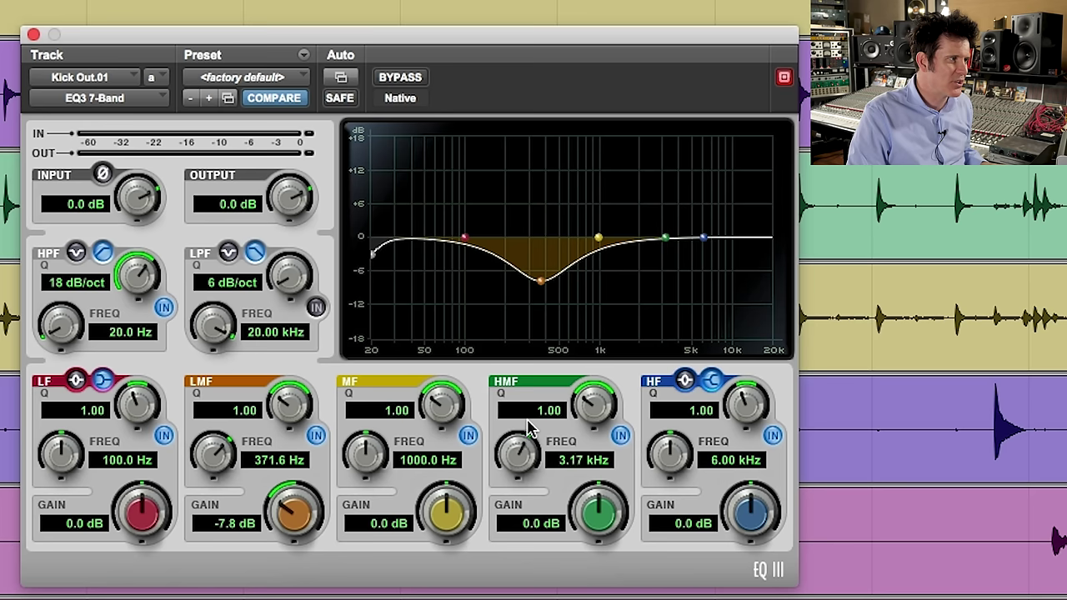
{"action": "left_click_drag", "start_coordinate": [589, 510], "coordinate": [592, 494]}
{"action": "left_click_drag", "start_coordinate": [524, 457], "coordinate": [536, 435]}
{"action": "left_click_drag", "start_coordinate": [597, 509], "coordinate": [598, 502]}
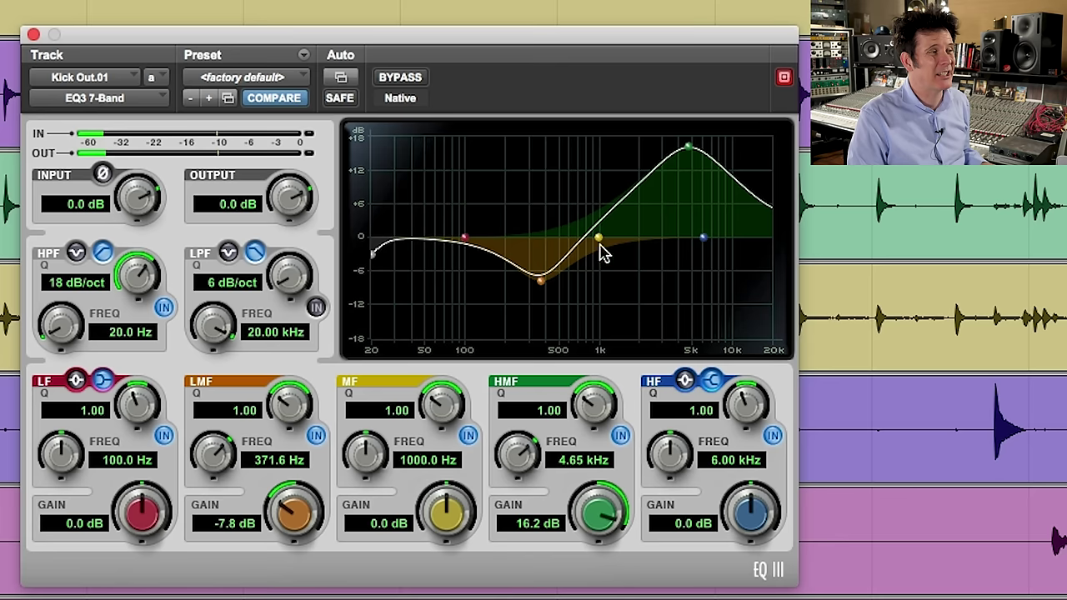
{"action": "left_click", "coordinate": [606, 519], "text": "alt"}
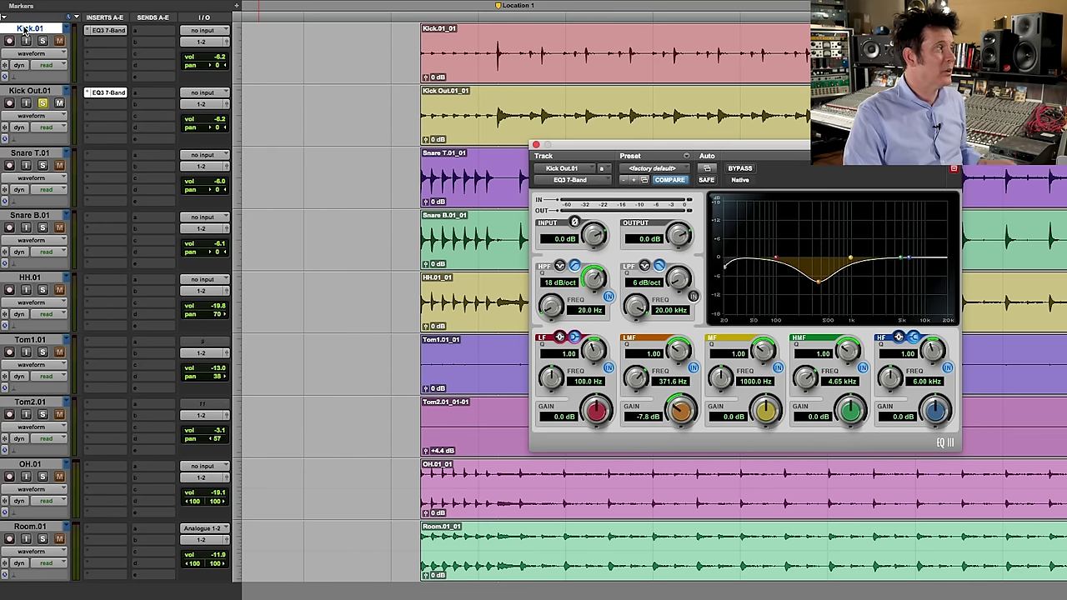
Solo Kick.01 together with Kick Out.01, play them, and compare both EQs against bypass.
{"action": "left_click", "coordinate": [43, 41]}
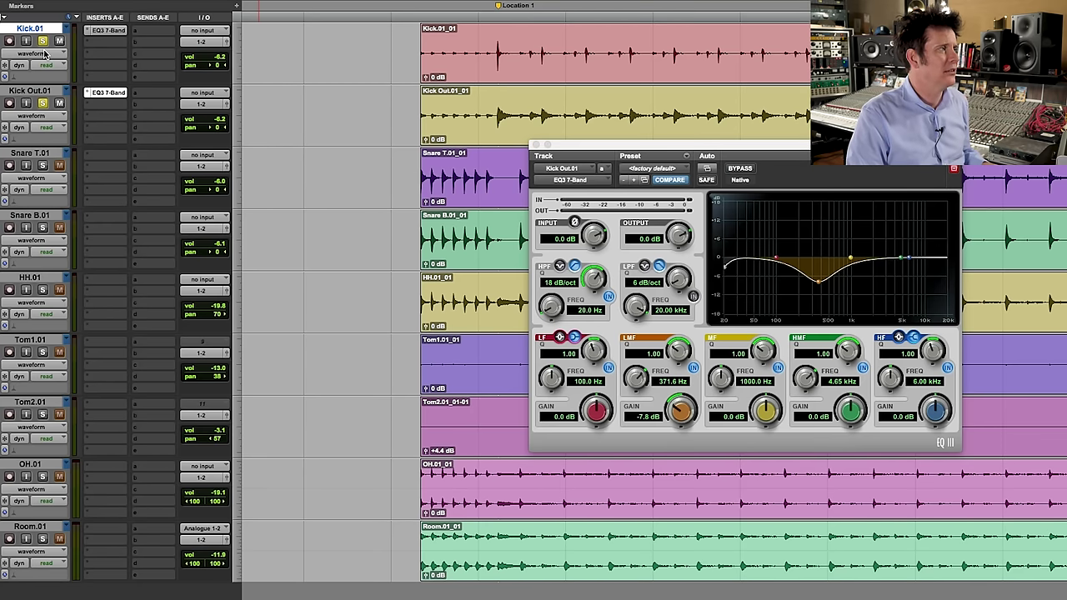
{"action": "key", "text": "space"}
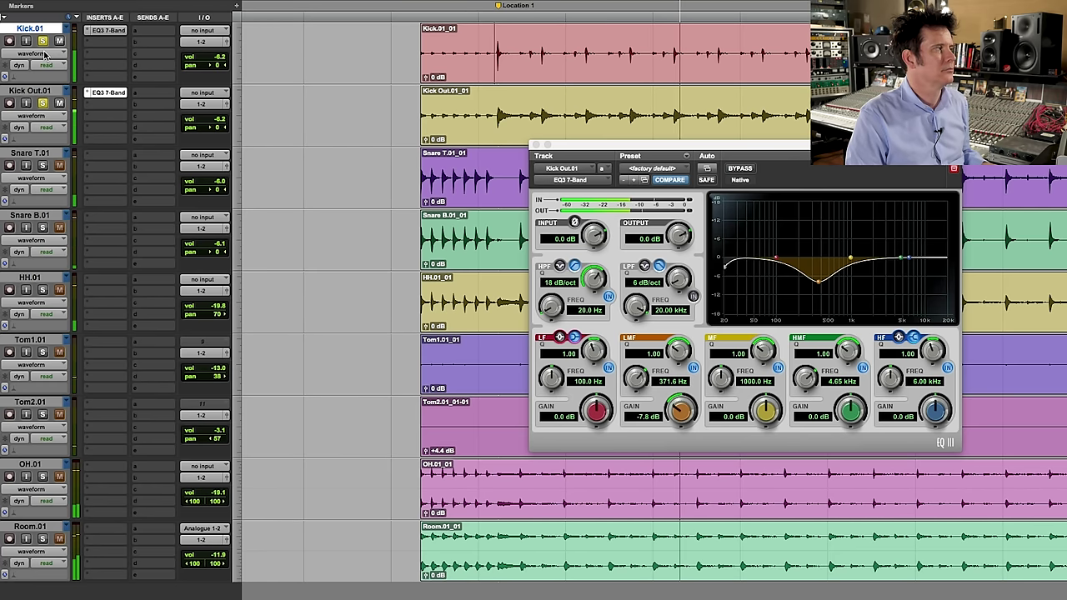
{"action": "left_click", "coordinate": [108, 93], "text": "super"}
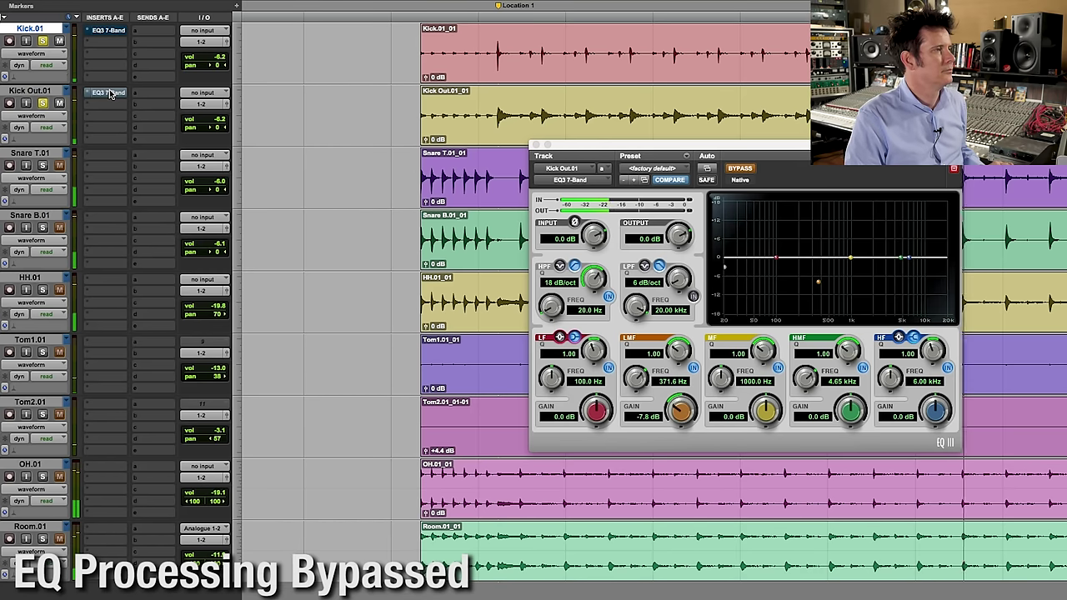
{"action": "left_click", "coordinate": [110, 93], "text": "super"}
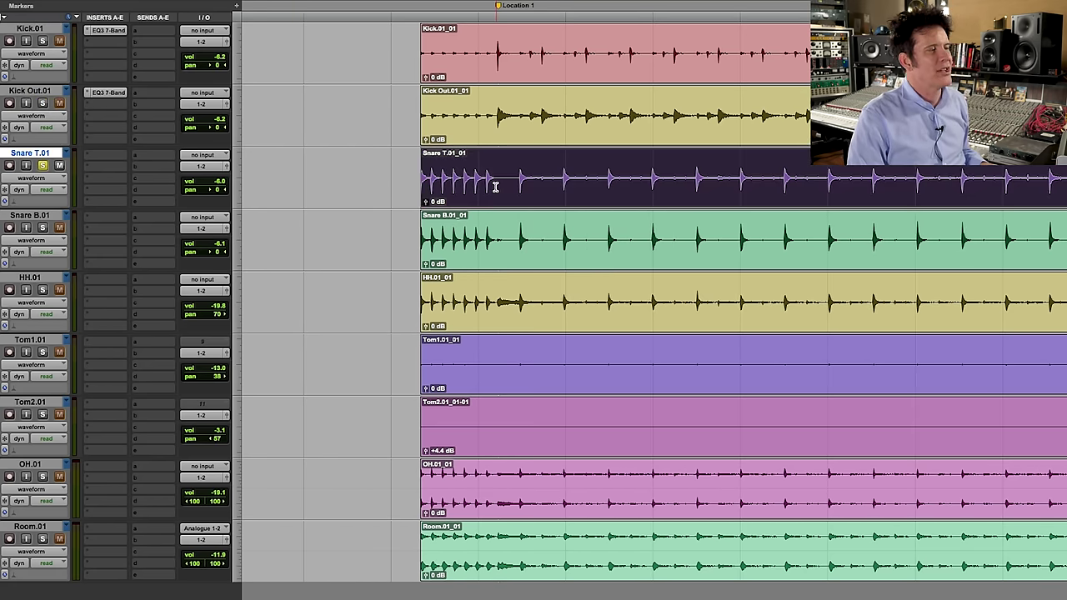
Play the soloed Snare T.01 track from Location 1 and keep it soloed.
{"action": "key", "text": "space"}
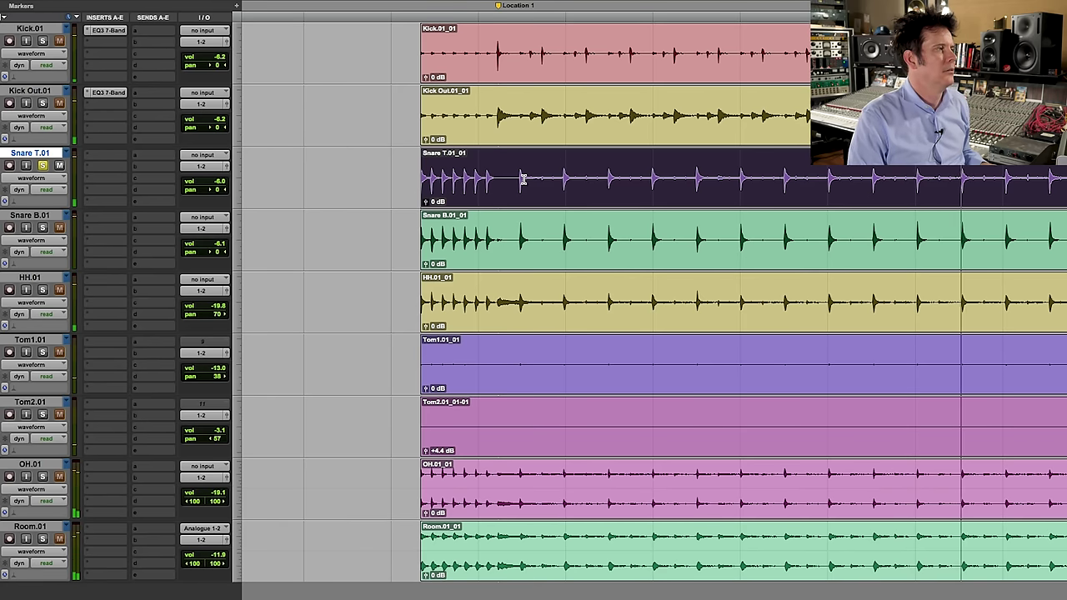
{"action": "left_click", "coordinate": [575, 177]}
{"action": "key", "text": "ctrl+bracketleft"}
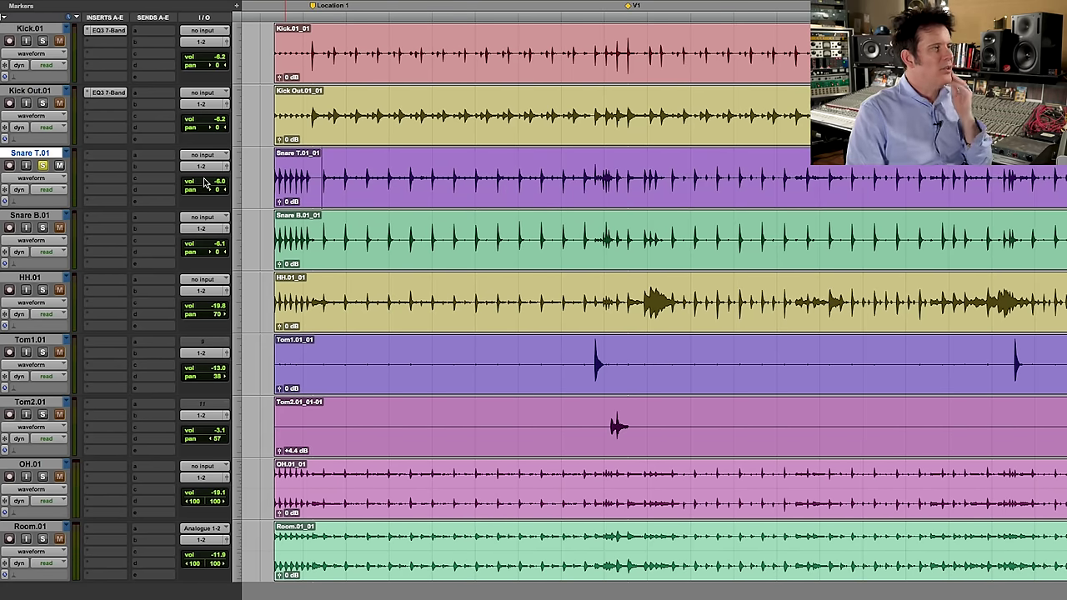
{"action": "left_click", "coordinate": [44, 166]}
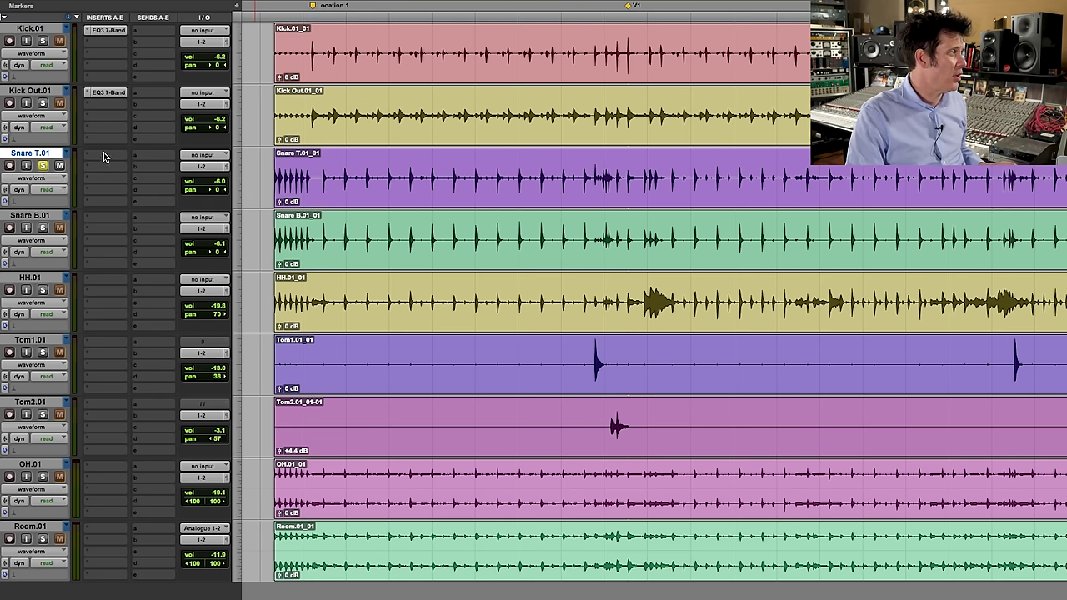
Insert the EQ3 7-Band on the Snare T.01 track.
{"action": "left_click", "coordinate": [104, 156]}
{"action": "key", "text": "Escape"}
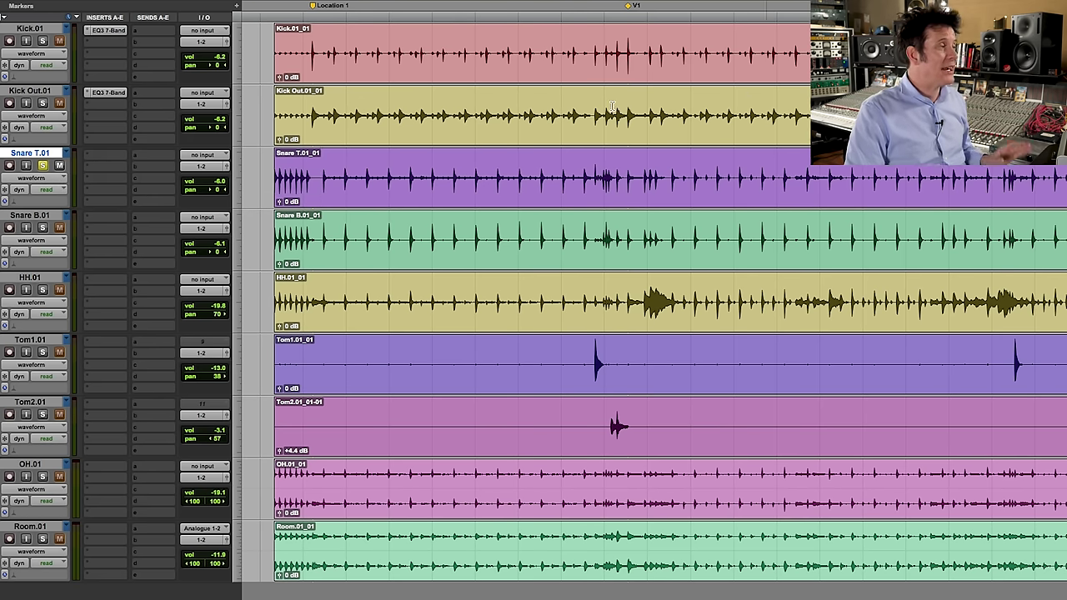
{"action": "left_click", "coordinate": [106, 156]}
{"action": "mouse_move", "coordinate": [125, 156]}
{"action": "mouse_move", "coordinate": [214, 158]}
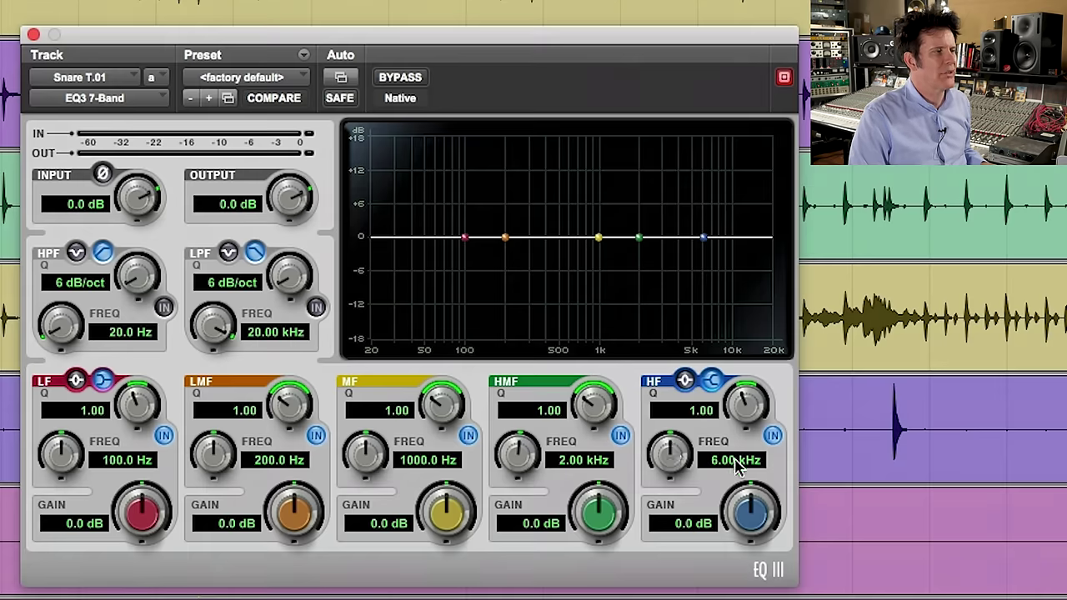
Boost the HF shelf by 6.1 dB with a Q of 0.57, starting at 7.00 kHz and settling on 5.00 kHz.
{"action": "left_click", "coordinate": [735, 467]}
{"action": "type", "text": "7.00 kHz"}
{"action": "key", "text": "Return"}
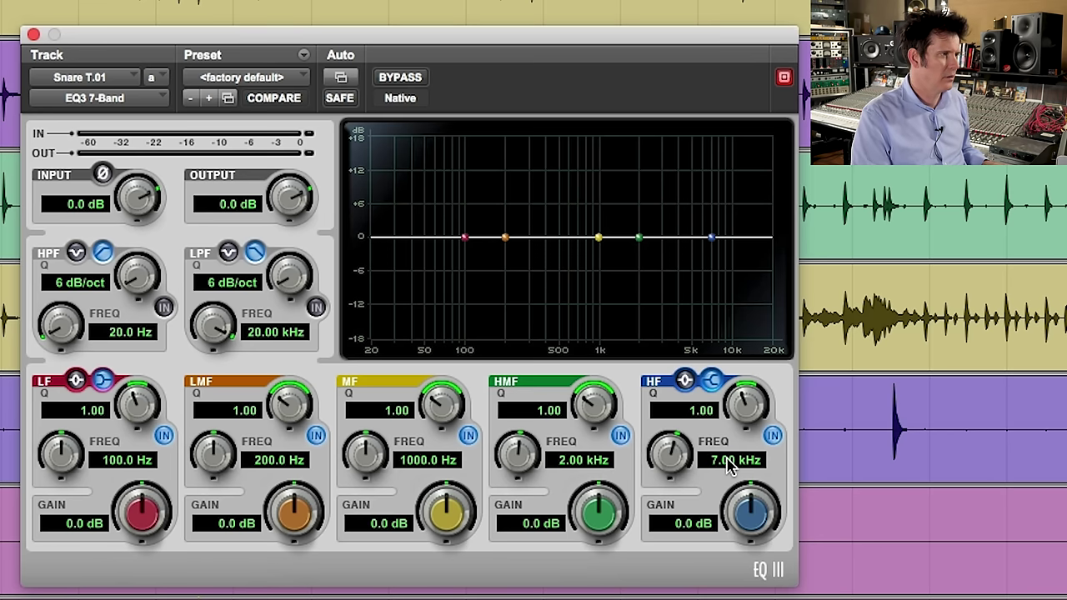
{"action": "left_click_drag", "start_coordinate": [749, 507], "coordinate": [762, 457]}
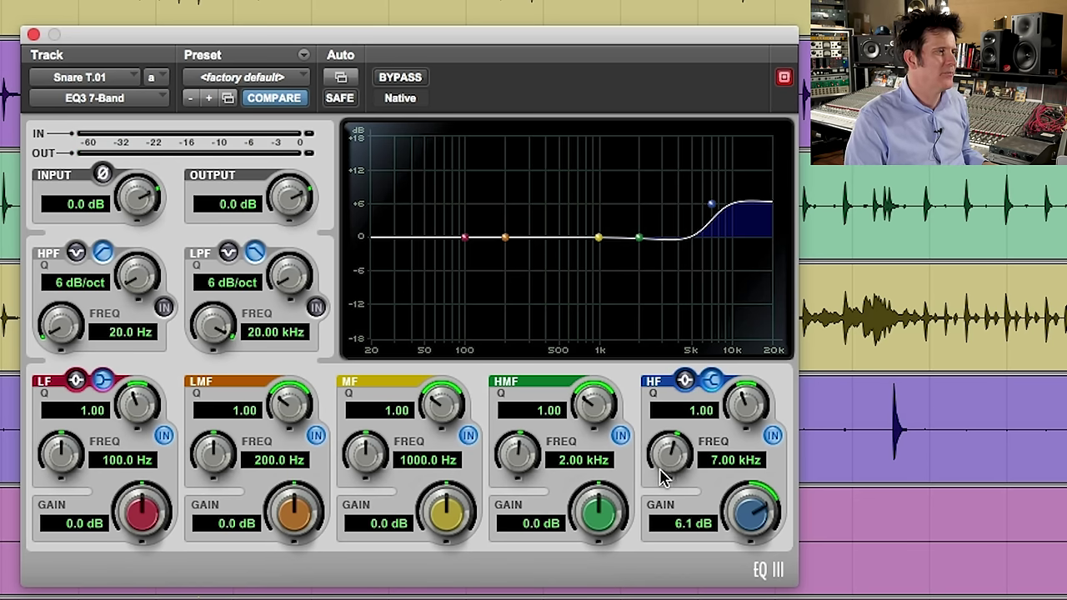
{"action": "left_click_drag", "start_coordinate": [667, 472], "coordinate": [642, 492]}
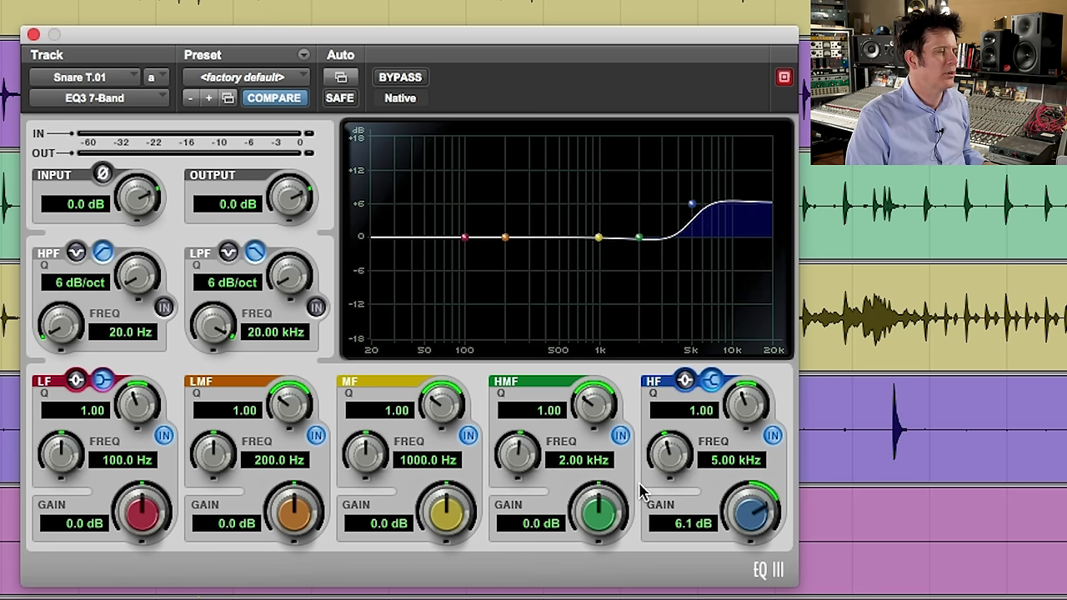
{"action": "left_click_drag", "start_coordinate": [745, 414], "coordinate": [710, 460]}
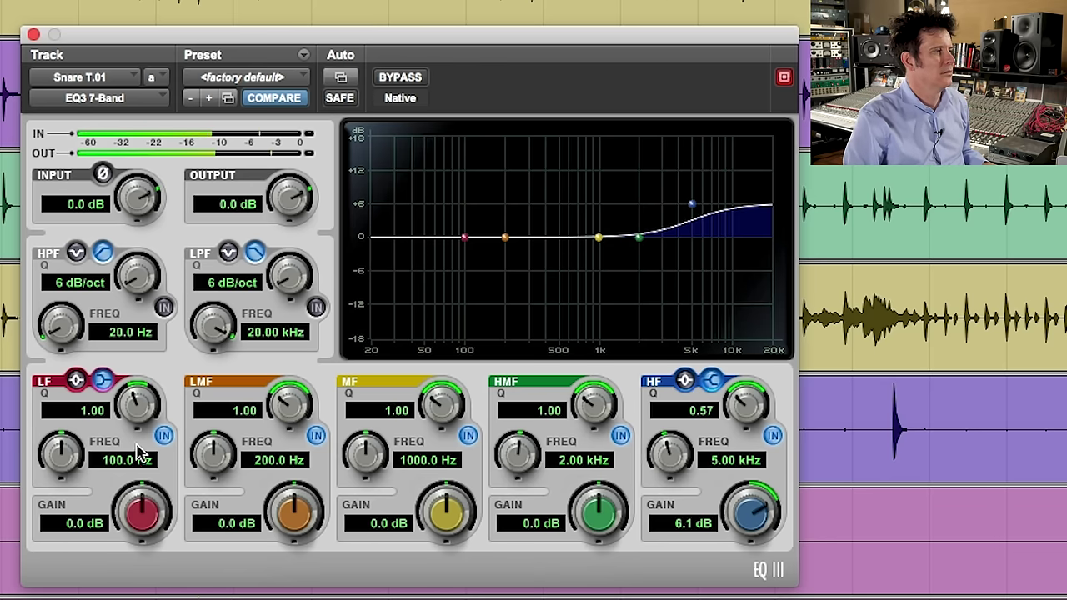
Enable the 6 dB/oct high-pass filter, sweep it up to 223.0 Hz, and bring it down to 112.0 Hz.
{"action": "left_click", "coordinate": [165, 308]}
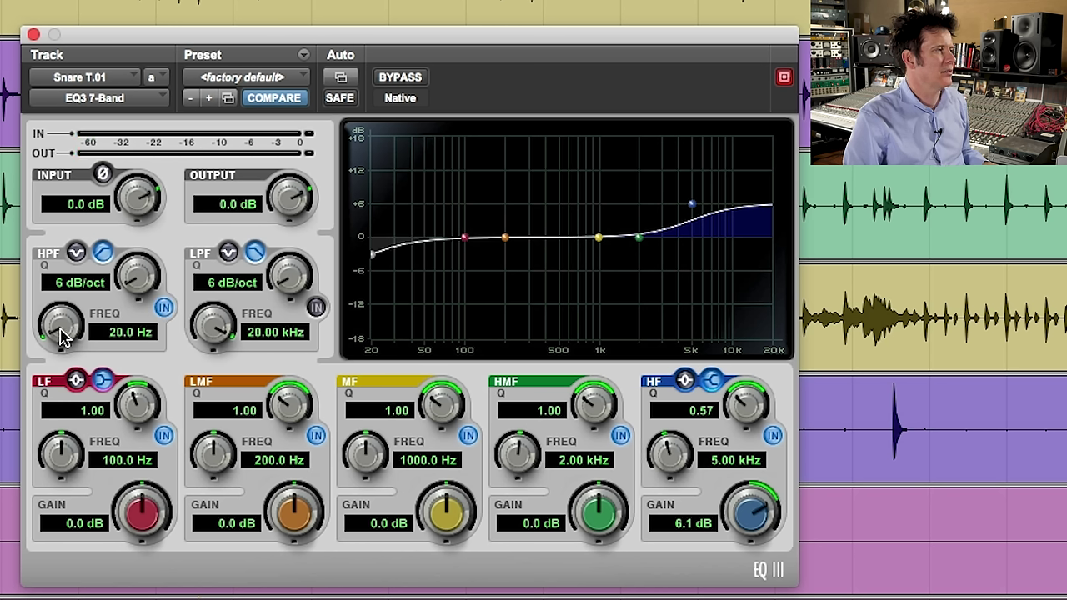
{"action": "left_click_drag", "start_coordinate": [62, 333], "coordinate": [74, 219]}
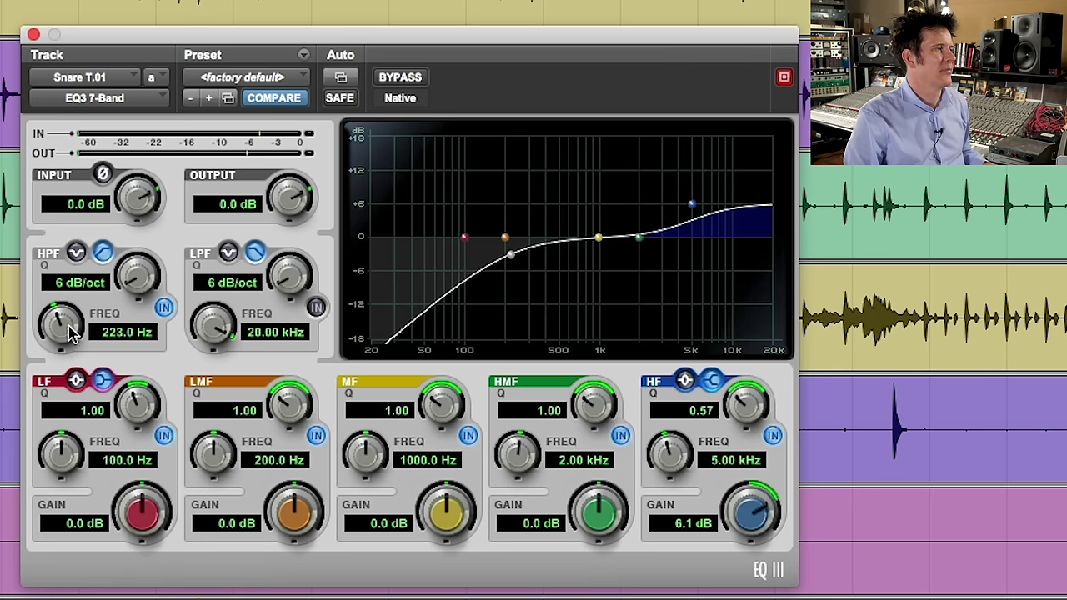
{"action": "left_click_drag", "start_coordinate": [52, 327], "coordinate": [47, 328]}
{"action": "left_click_drag", "start_coordinate": [44, 334], "coordinate": [35, 373]}
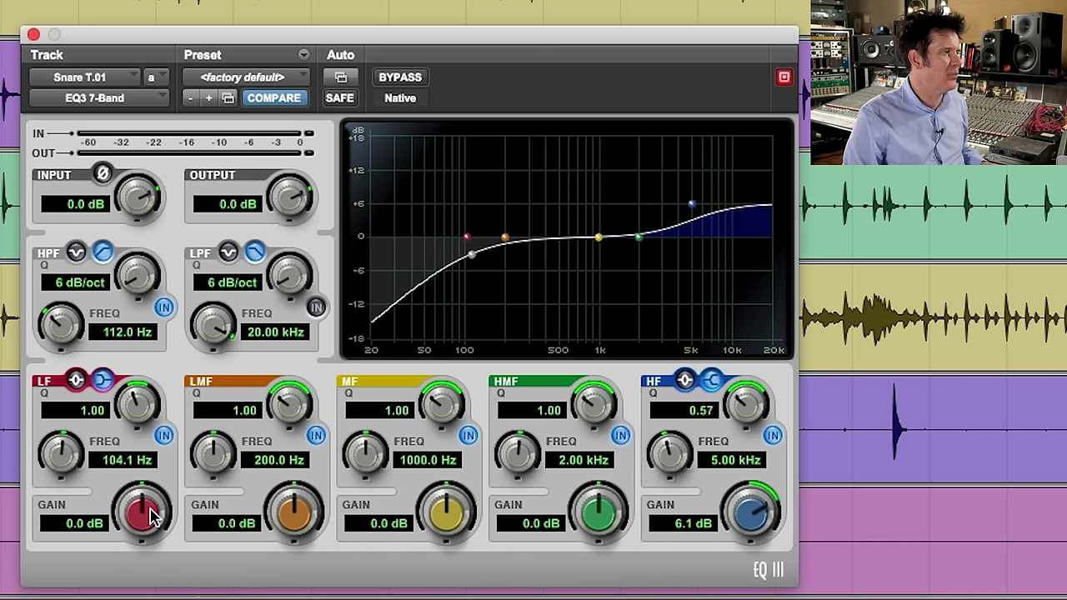
Boost the LF shelf by 7.9 dB at 104.1 Hz and set the high-pass filter to 110.3 Hz while listening.
{"action": "left_click_drag", "start_coordinate": [151, 511], "coordinate": [151, 457]}
{"action": "key", "text": "space"}
{"action": "left_click_drag", "start_coordinate": [56, 325], "coordinate": [47, 336]}
{"action": "left_click_drag", "start_coordinate": [143, 504], "coordinate": [148, 479]}
{"action": "mouse_move", "coordinate": [52, 333]}
{"action": "left_mouse_down"}
{"action": "mouse_move", "coordinate": [51, 344]}
{"action": "mouse_move", "coordinate": [57, 324]}
{"action": "left_mouse_up"}
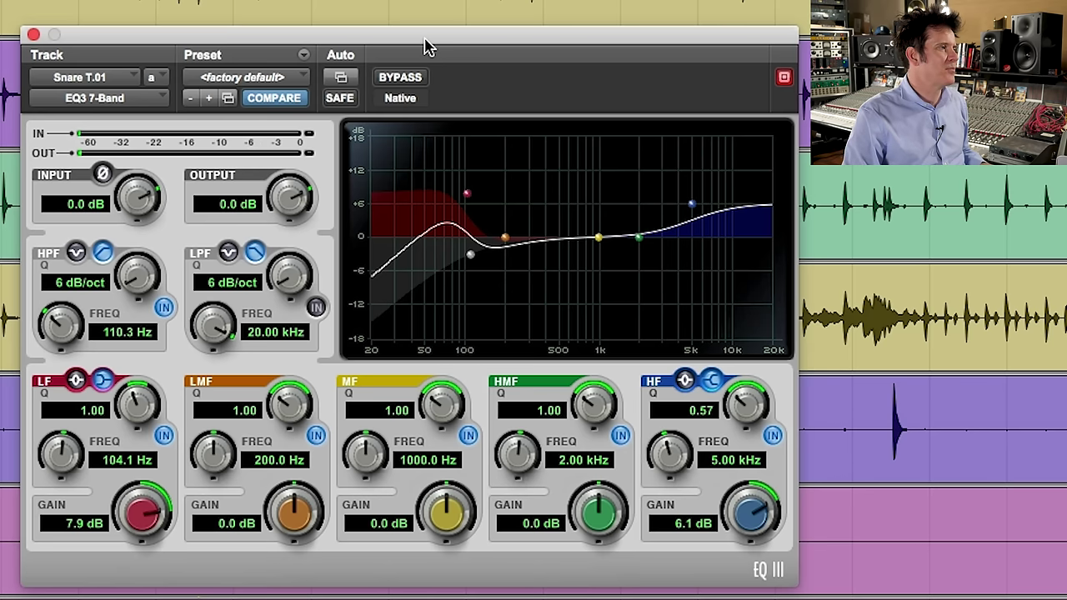
Compare the Snare T.01 EQ against bypass and audition the snare with both kick tracks soloed.
{"action": "left_click", "coordinate": [404, 77]}
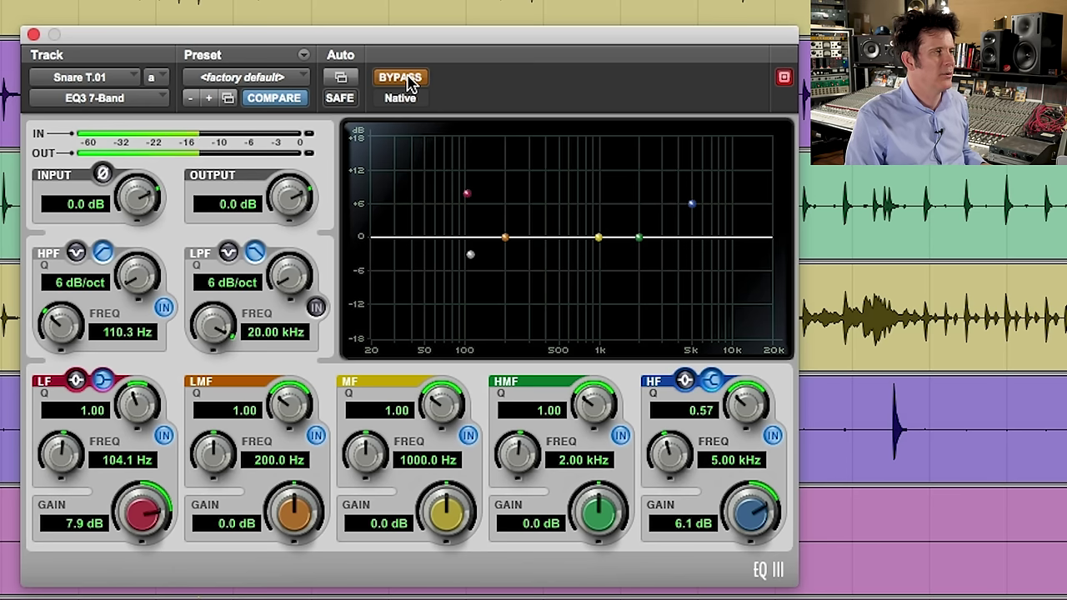
{"action": "left_click", "coordinate": [404, 78]}
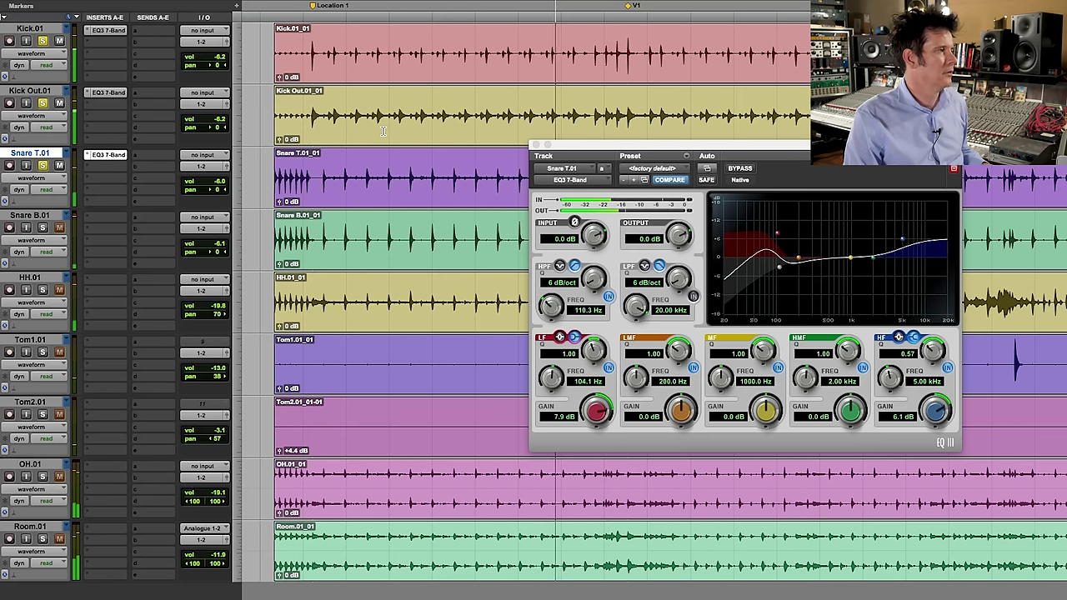
{"action": "key", "text": "space"}
Solo only Snare B.01, play it from just after Location 1, and reposition the EQ window.
{"action": "left_click", "coordinate": [43, 166], "text": "alt"}
{"action": "left_click", "coordinate": [42, 227]}
{"action": "left_click", "coordinate": [406, 244]}
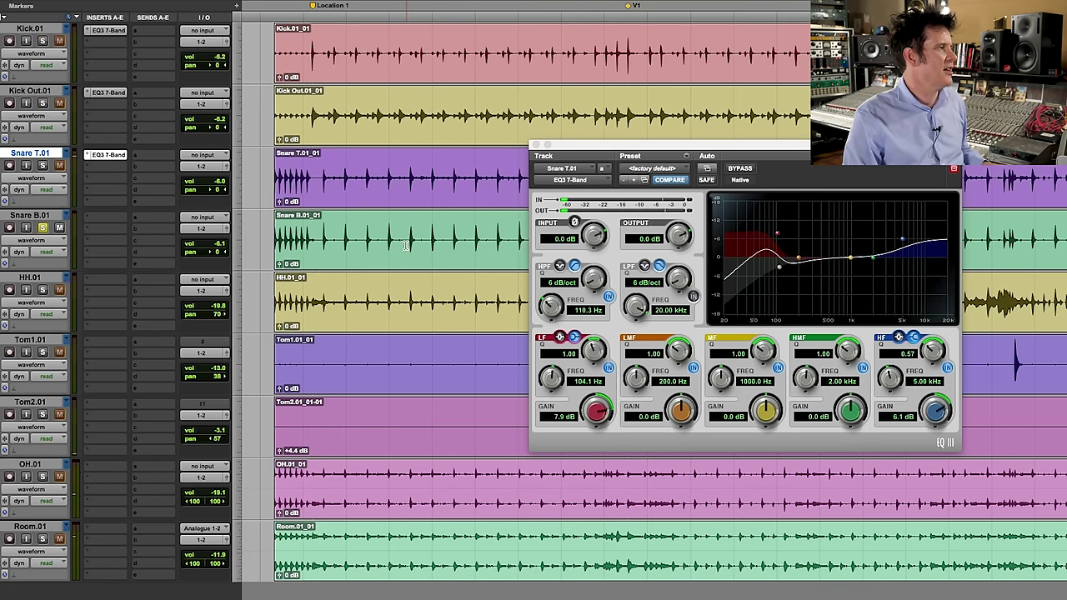
{"action": "left_click", "coordinate": [322, 228]}
{"action": "key", "text": "space"}
{"action": "left_click_drag", "start_coordinate": [629, 150], "coordinate": [696, 66]}
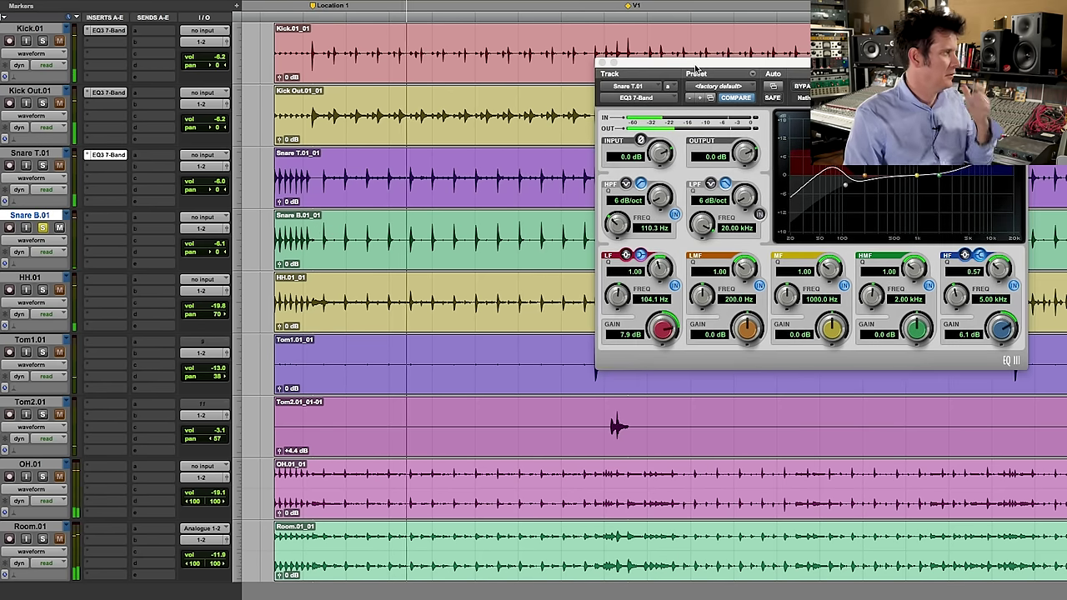
{"action": "left_click_drag", "start_coordinate": [696, 67], "coordinate": [704, 185]}
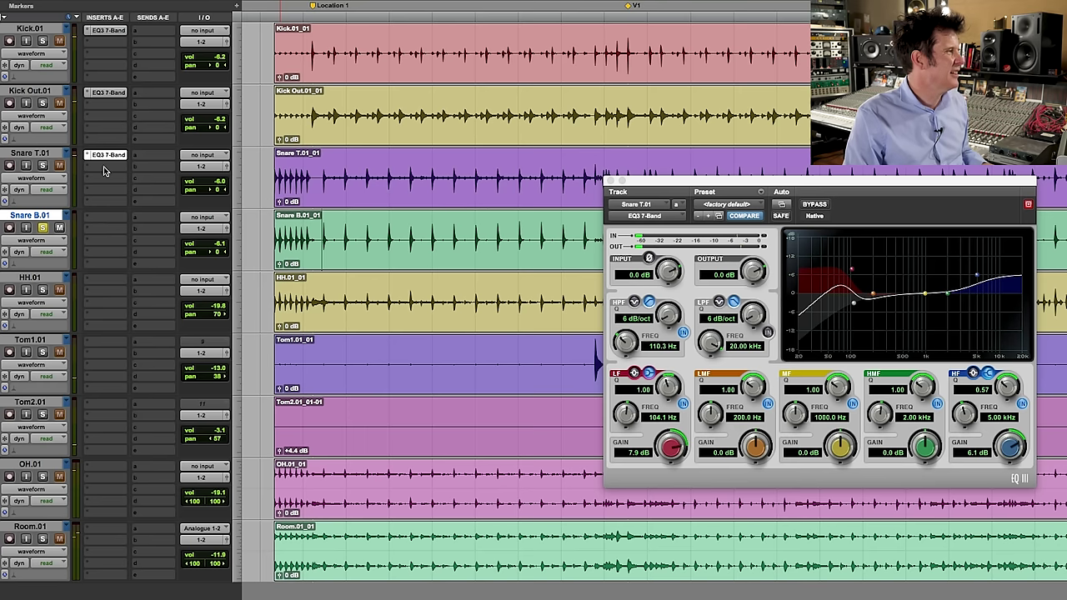
Insert the EQ3 7-Band on Snare B.01 and boost its LF shelf by 8.8 dB at 214.8 Hz.
{"action": "left_click", "coordinate": [106, 222]}
{"action": "mouse_move", "coordinate": [113, 218]}
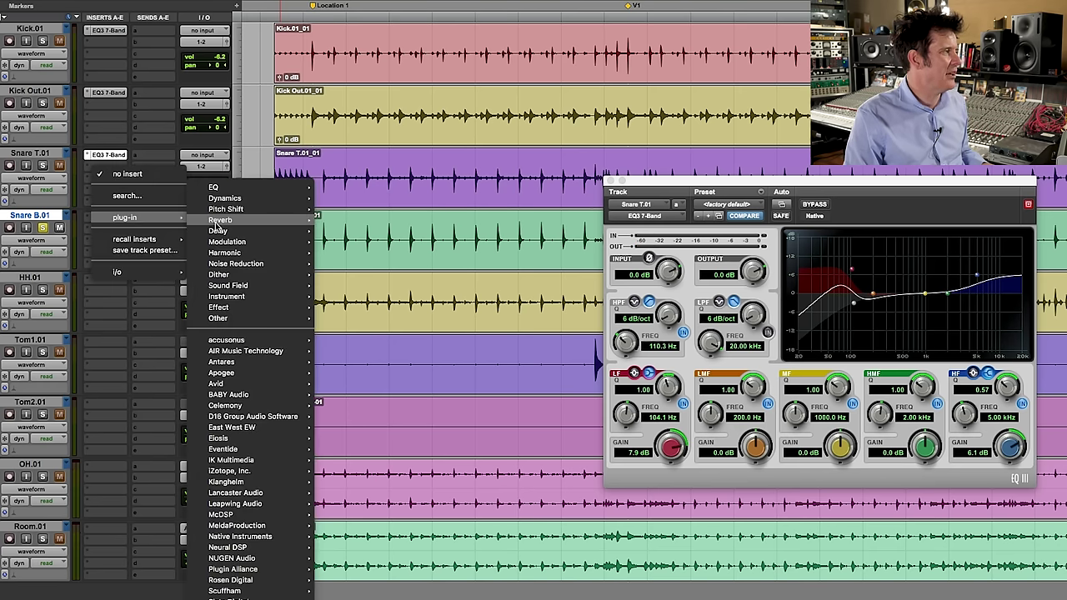
{"action": "left_click", "coordinate": [366, 217]}
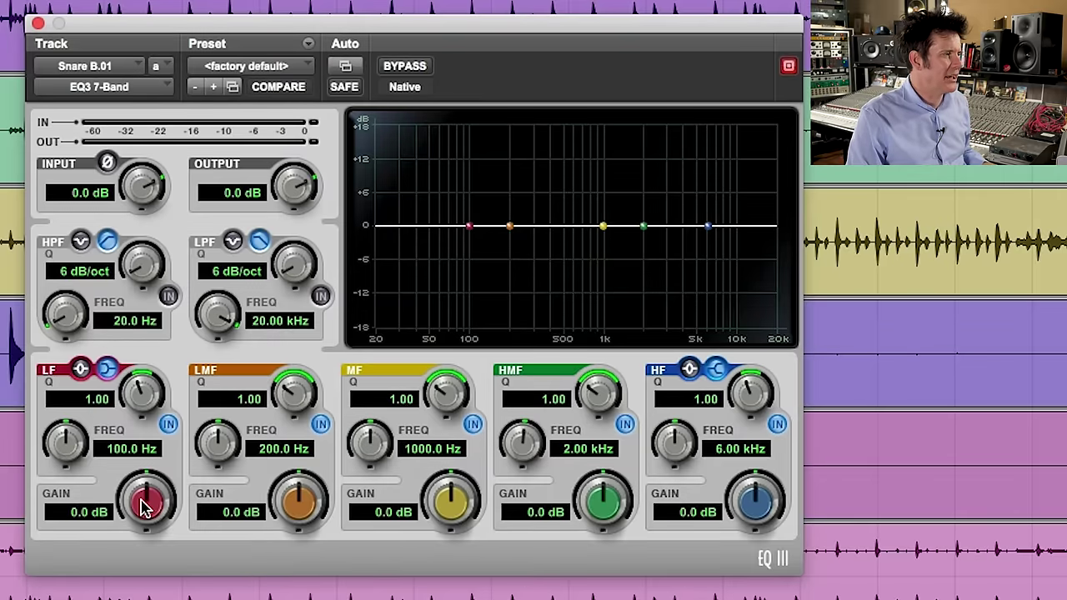
{"action": "left_click_drag", "start_coordinate": [143, 509], "coordinate": [154, 471]}
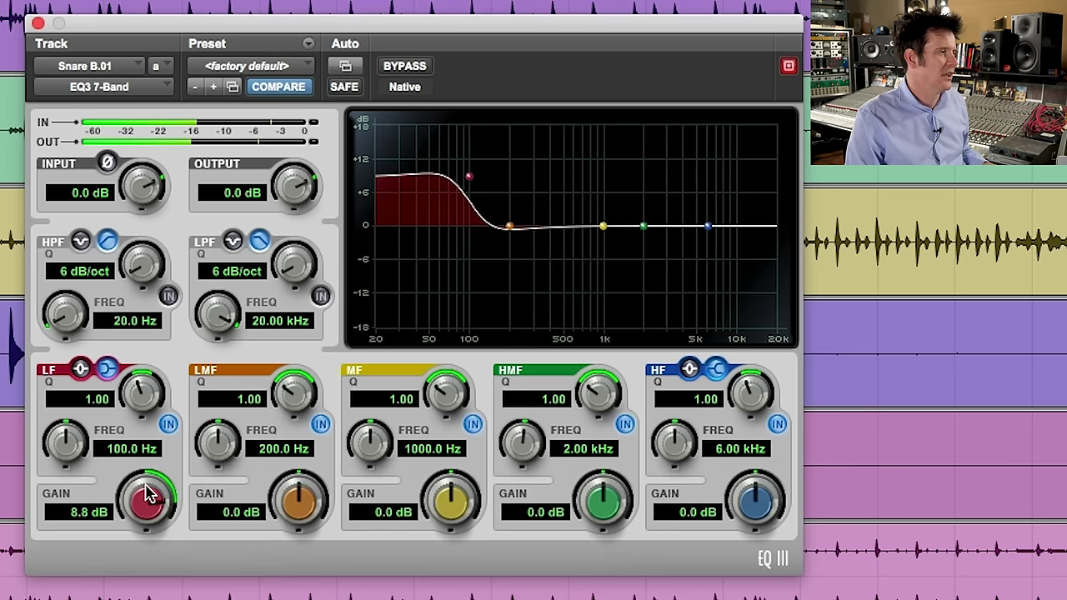
{"action": "left_click_drag", "start_coordinate": [75, 450], "coordinate": [100, 399]}
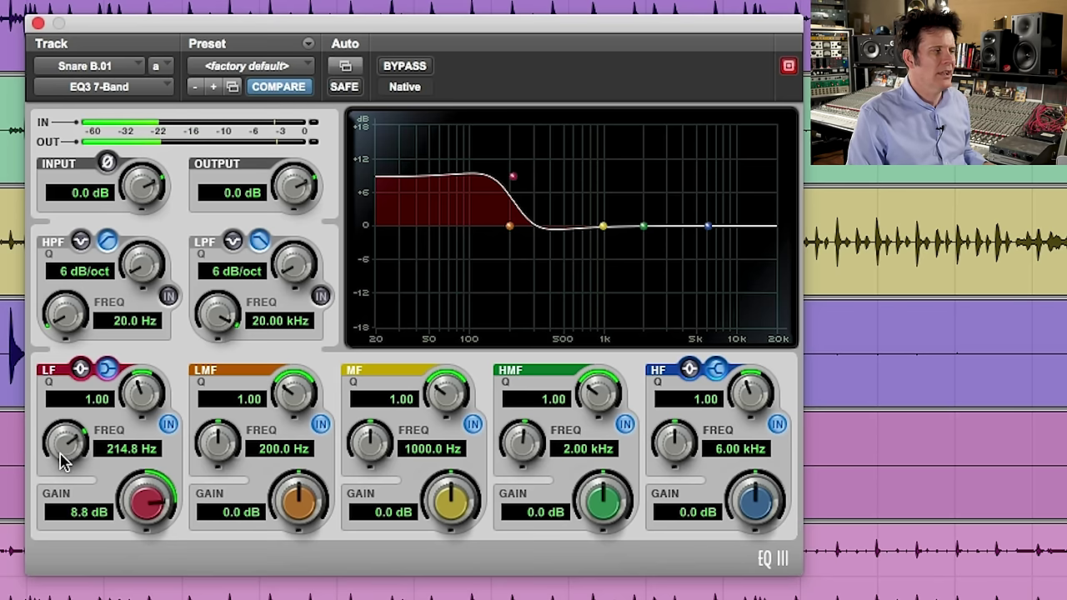
Set the Snare B.01 LF shelf to a 3.5 dB boost at 220 Hz and compare the EQ against bypass.
{"action": "left_click_drag", "start_coordinate": [126, 491], "coordinate": [142, 516]}
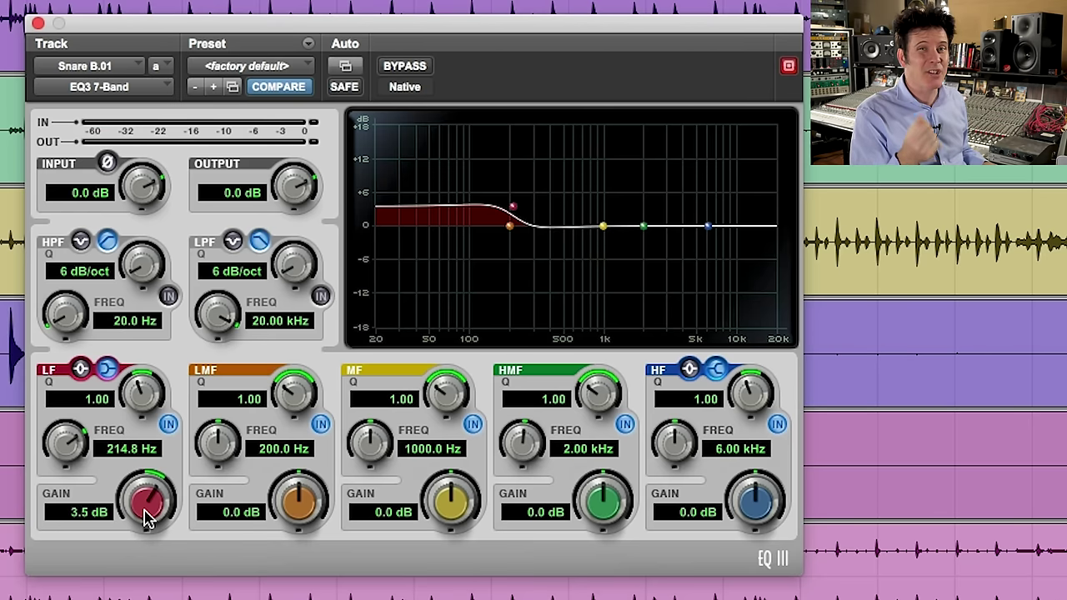
{"action": "left_click", "coordinate": [112, 450]}
{"action": "type", "text": "220"}
{"action": "key", "text": "Return"}
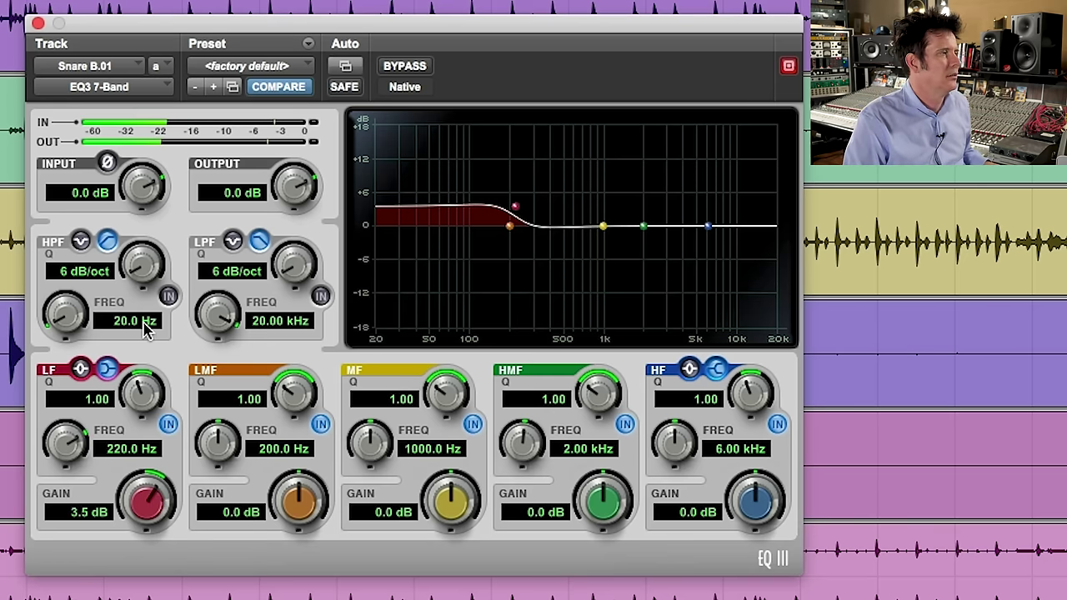
{"action": "left_click", "coordinate": [407, 68]}
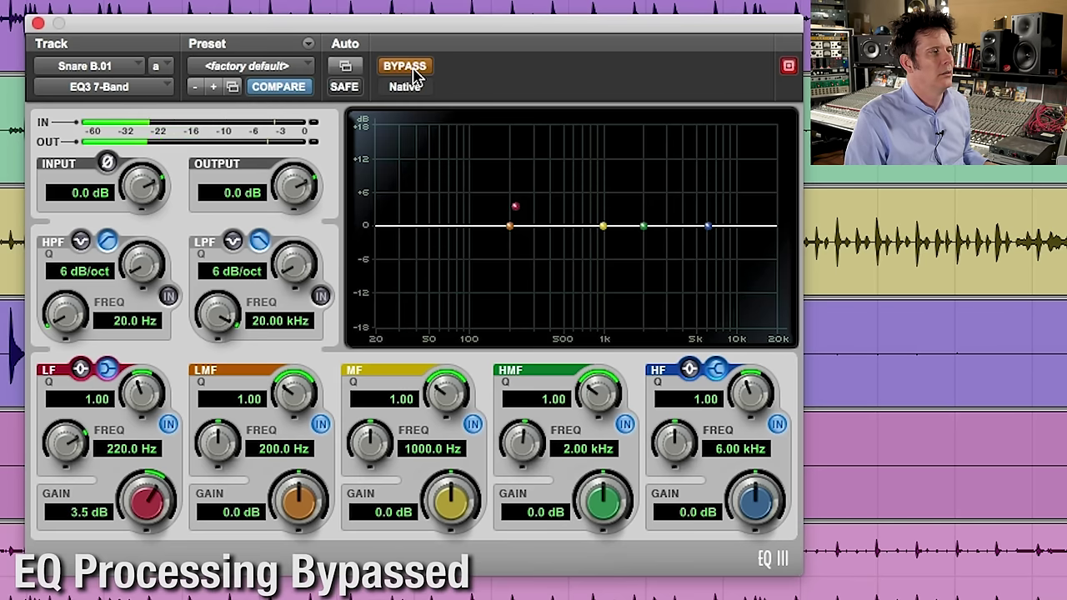
{"action": "left_click", "coordinate": [415, 72]}
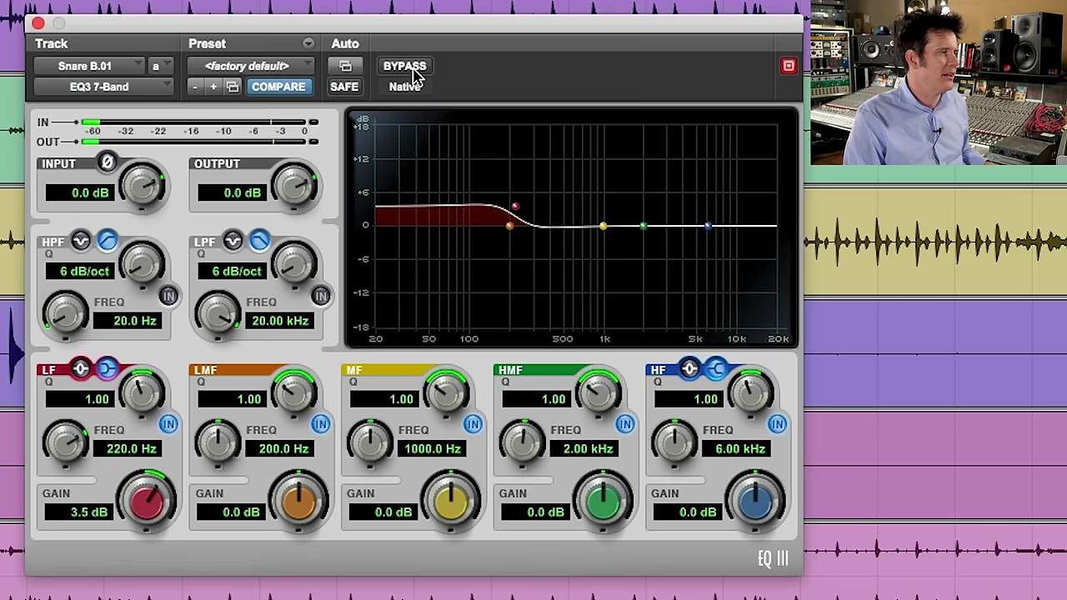
Raise the LF shelf gain to 4.6 dB and switch on the high-pass filter at 97.9 Hz.
{"action": "left_click_drag", "start_coordinate": [147, 510], "coordinate": [146, 505]}
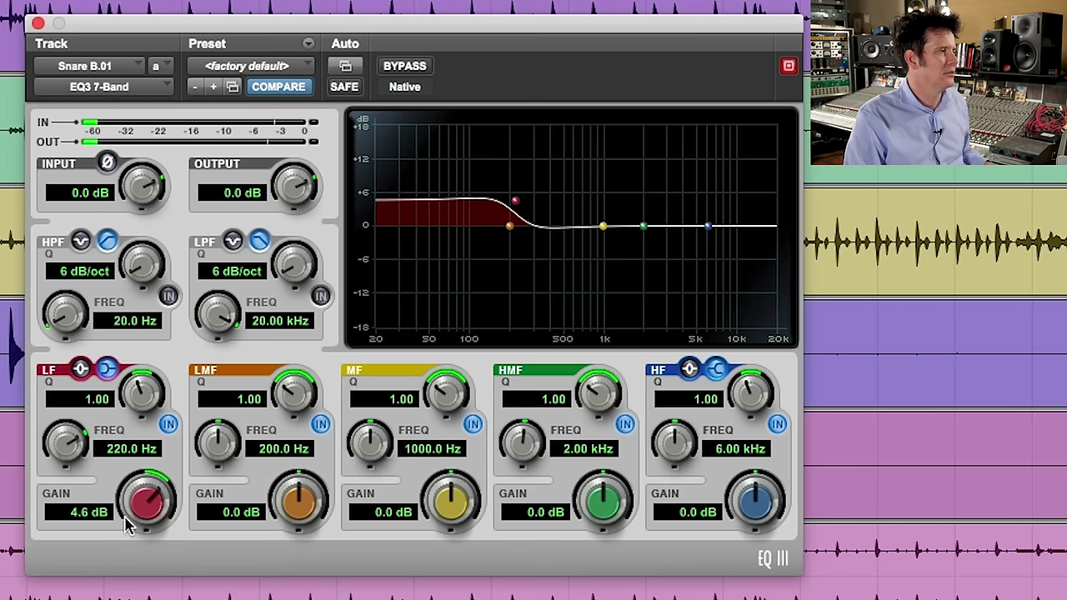
{"action": "left_click", "coordinate": [168, 297]}
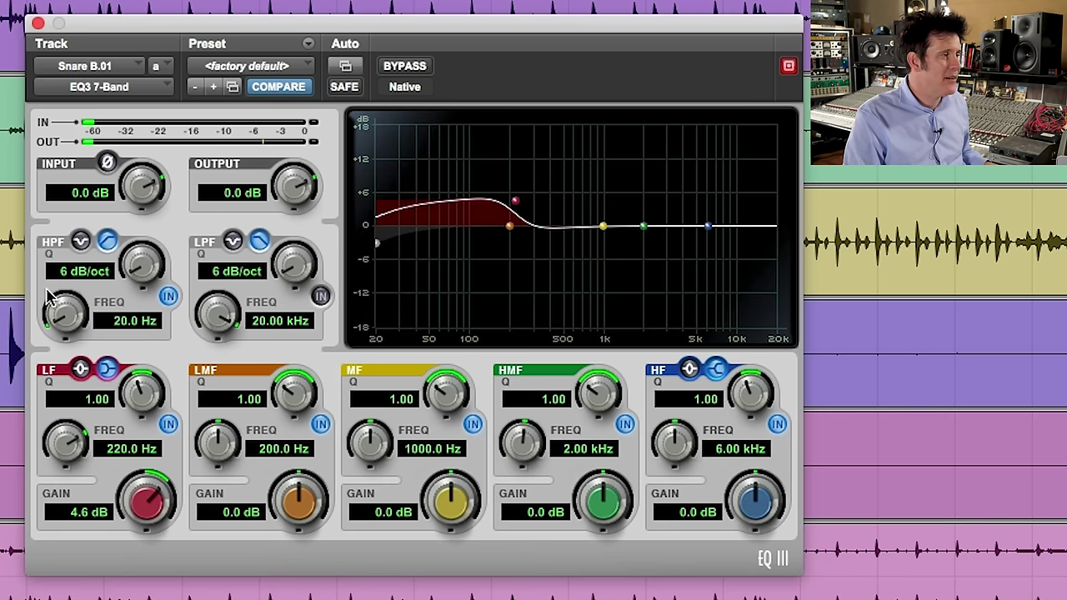
{"action": "mouse_move", "coordinate": [58, 325]}
{"action": "left_mouse_down"}
{"action": "mouse_move", "coordinate": [57, 267]}
{"action": "mouse_move", "coordinate": [55, 332]}
{"action": "left_mouse_up"}
{"action": "key", "text": "space"}
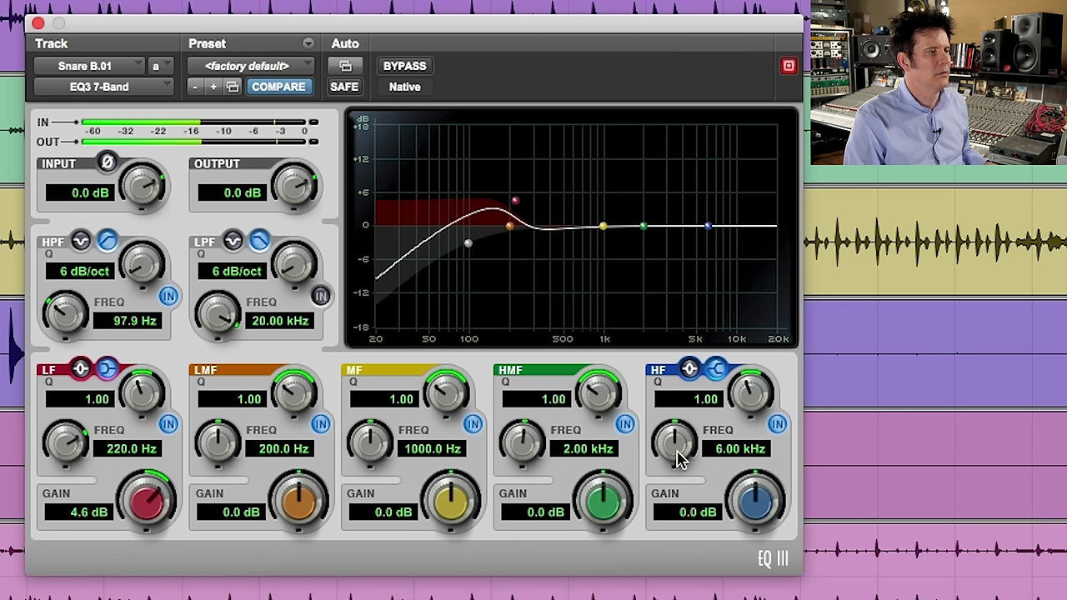
Shape the Snare B.01 HF shelf with a 4.6 dB boost at 5.07 kHz and a Q of 0.82.
{"action": "left_click_drag", "start_coordinate": [669, 449], "coordinate": [658, 463]}
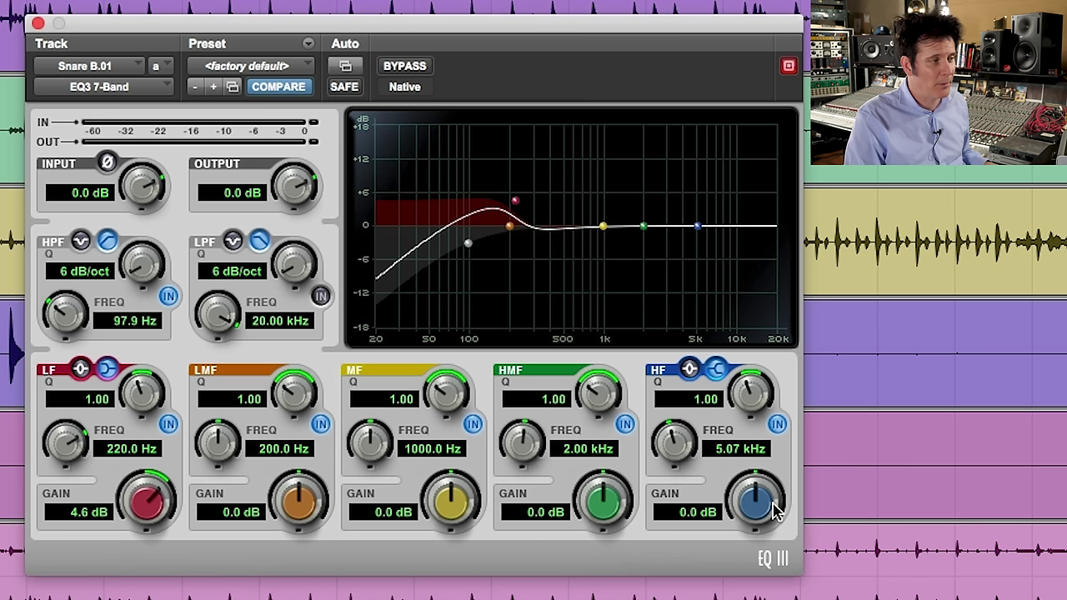
{"action": "left_click_drag", "start_coordinate": [759, 490], "coordinate": [763, 481]}
{"action": "left_click_drag", "start_coordinate": [750, 403], "coordinate": [735, 414]}
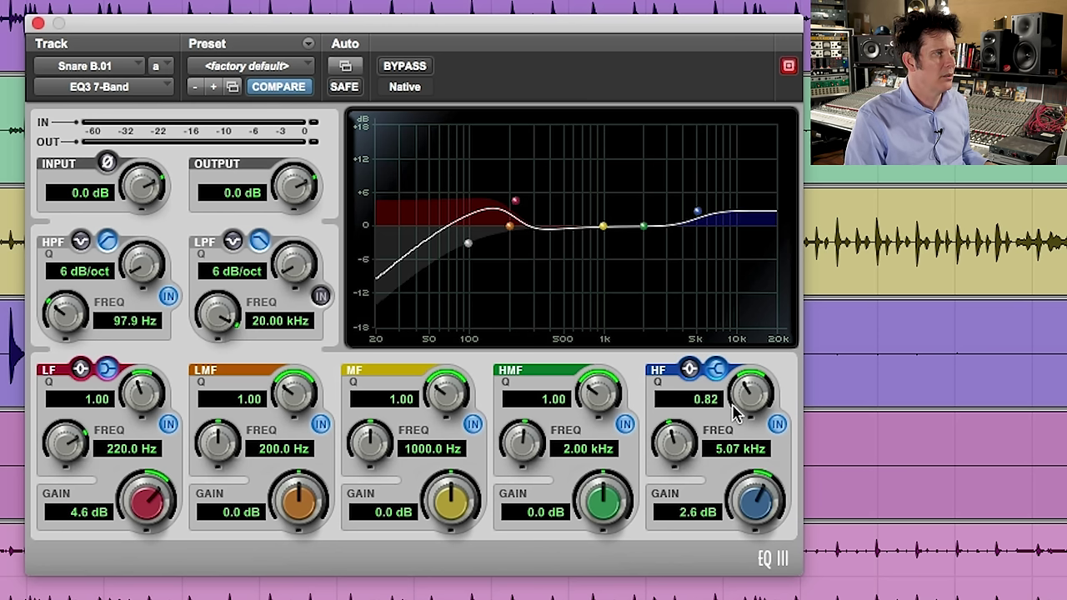
{"action": "left_click_drag", "start_coordinate": [750, 497], "coordinate": [756, 493]}
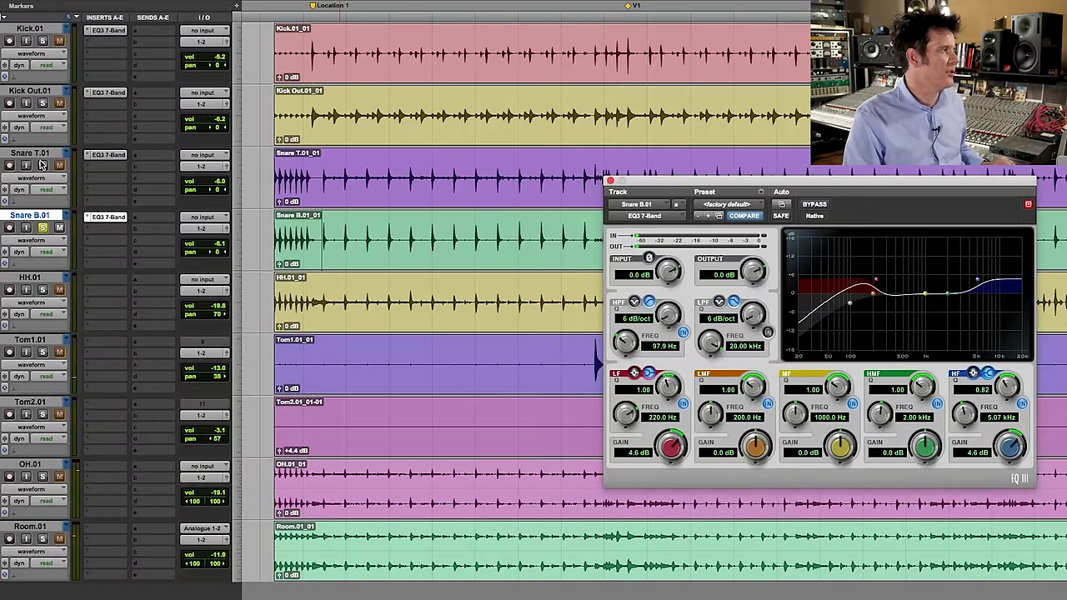
Solo Snare T.01 together with Snare B.01 and compare all the track EQs against bypass.
{"action": "left_click", "coordinate": [42, 165]}
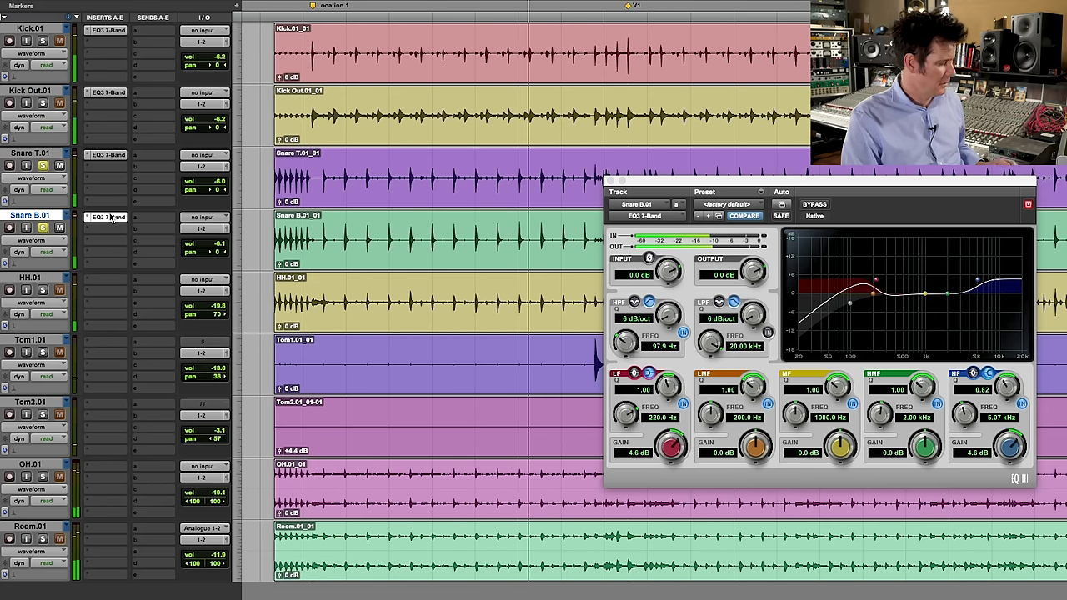
{"action": "left_click", "coordinate": [110, 218], "text": "alt+super"}
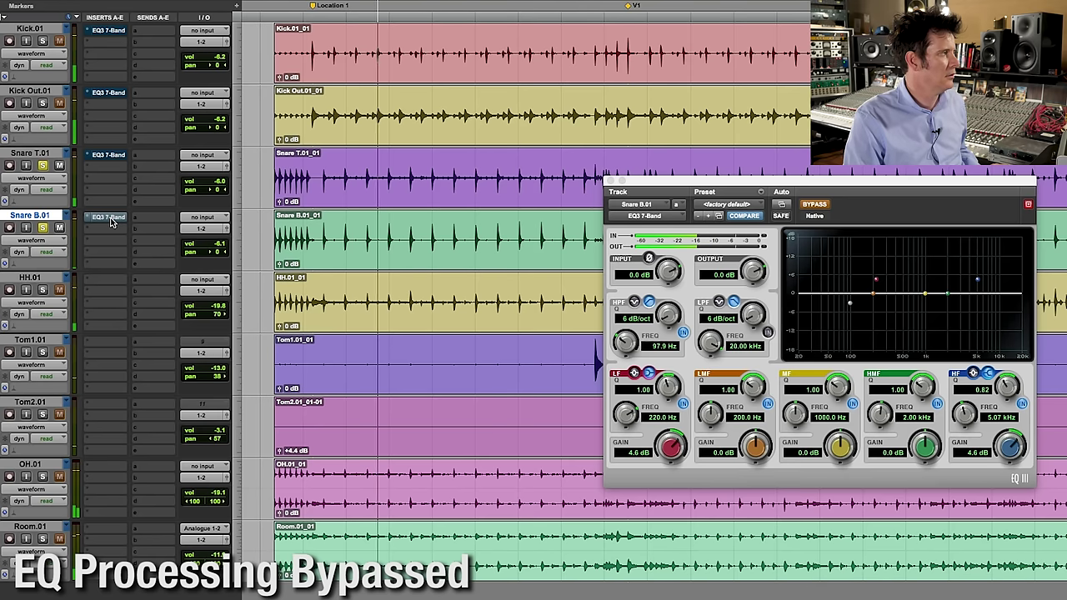
{"action": "left_click", "coordinate": [111, 218], "text": "alt+super"}
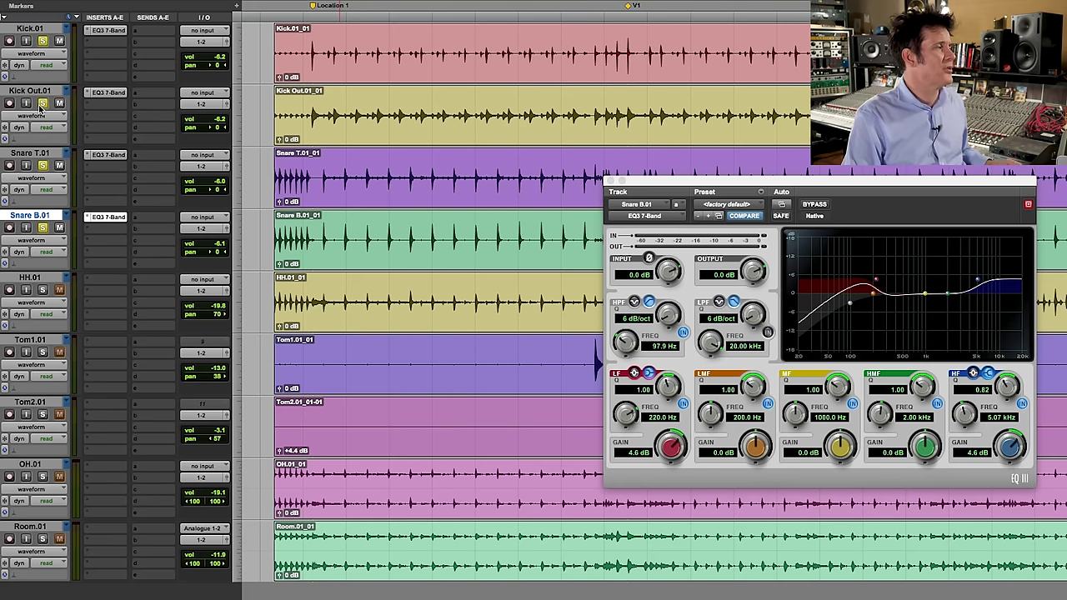
Play both kick and both snare tracks soloed together and compare all their EQs against bypass.
{"action": "key", "text": "space"}
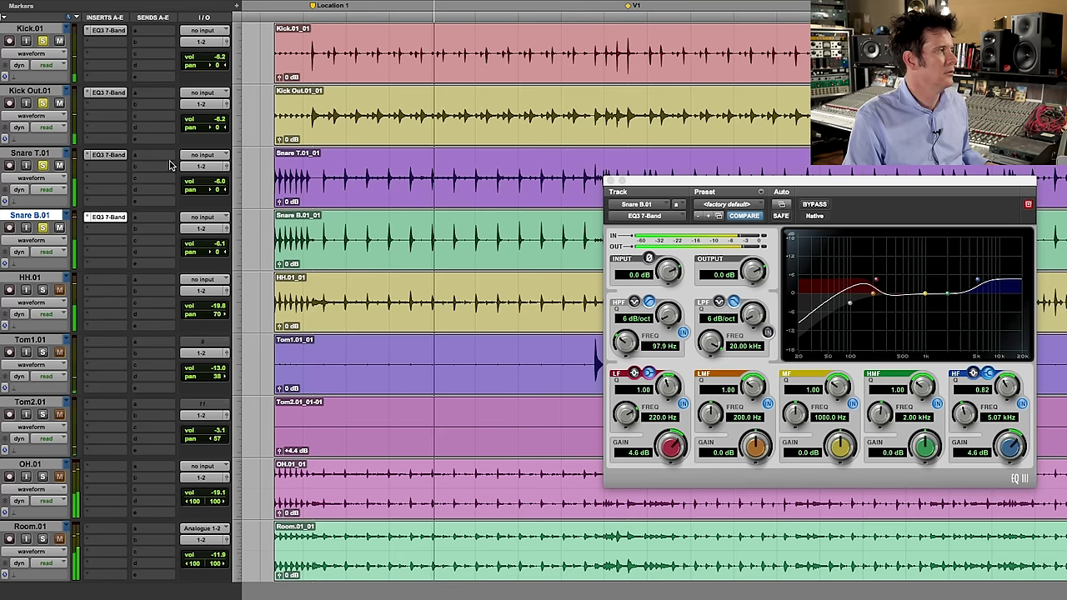
{"action": "left_click", "coordinate": [111, 217], "text": "alt+super"}
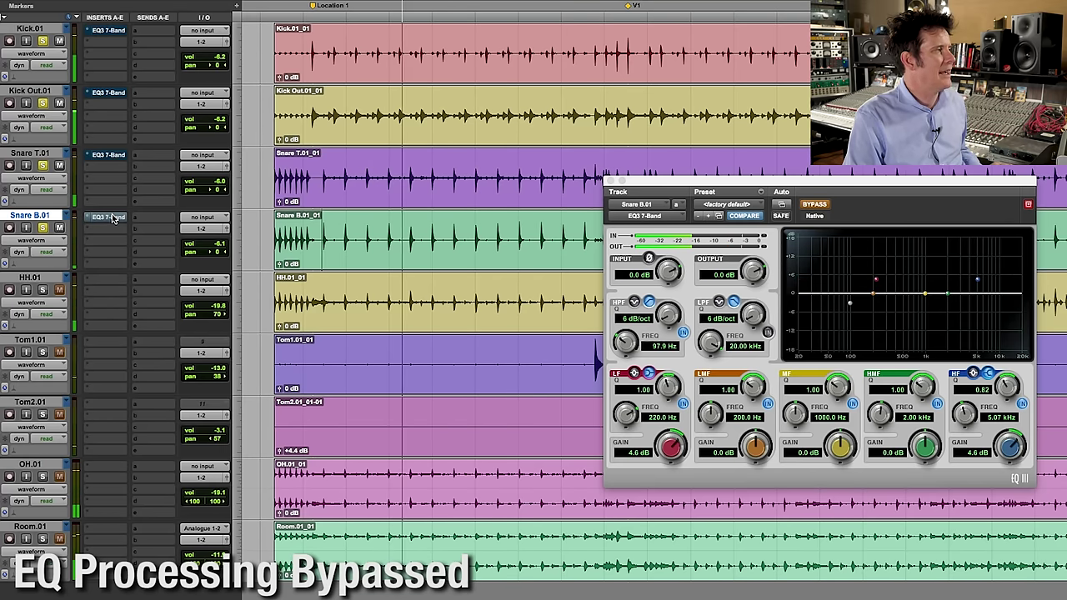
{"action": "left_click", "coordinate": [111, 216], "text": "alt+super"}
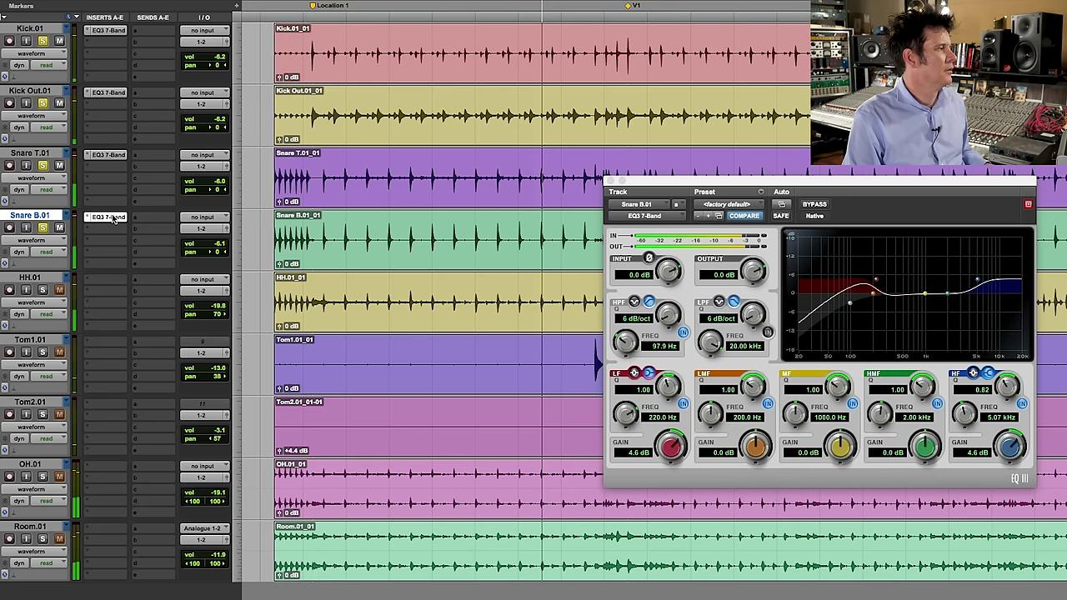
Close the Snare B.01 EQ window, solo only HH.01, and insert the EQ3 7-Band on it.
{"action": "left_click", "coordinate": [609, 181]}
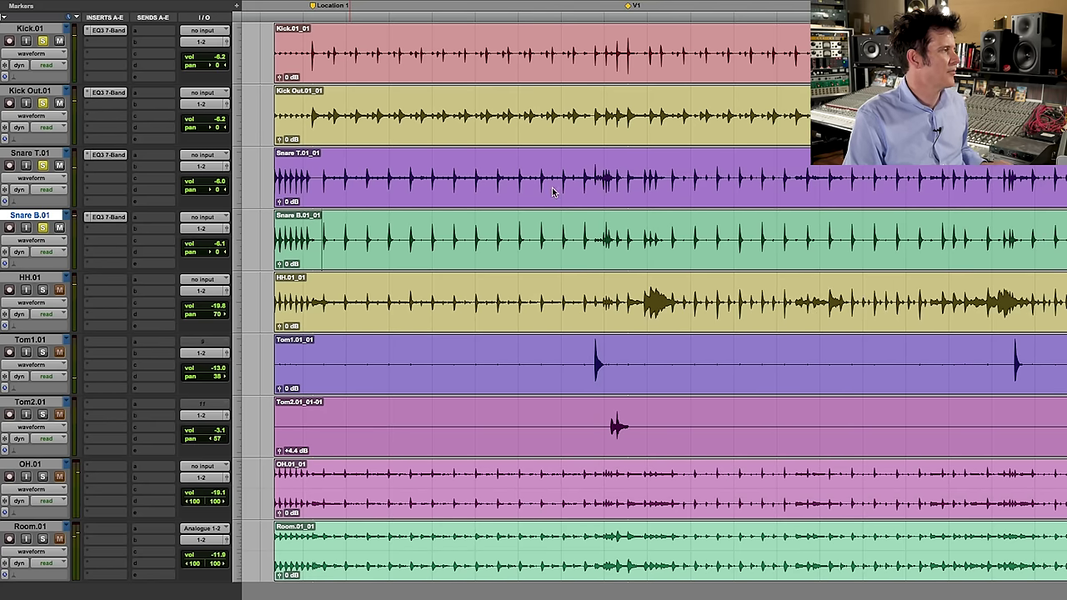
{"action": "left_click", "coordinate": [44, 289], "text": "super"}
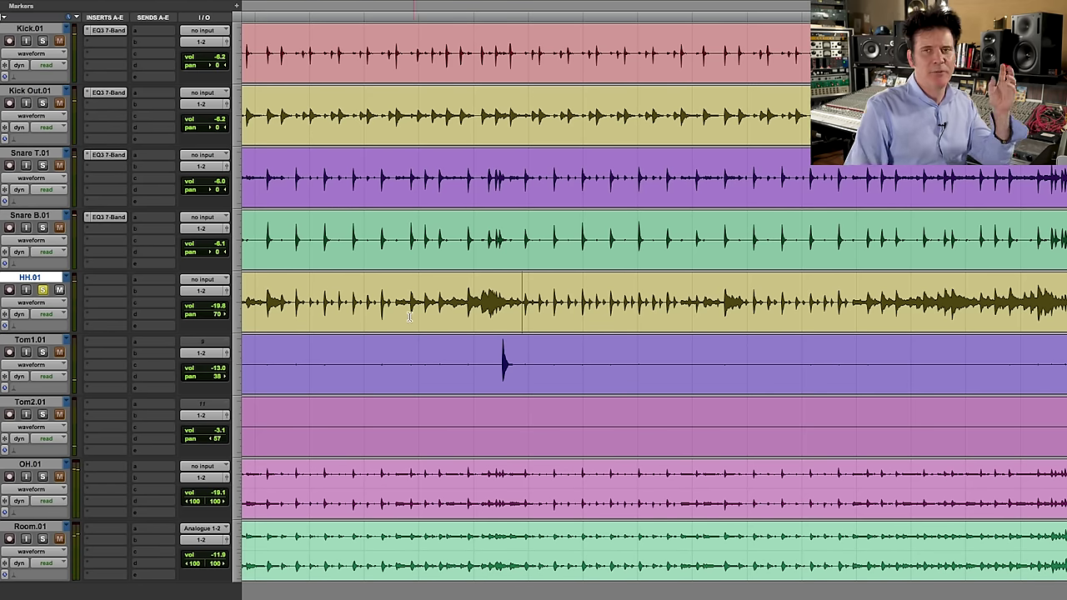
{"action": "left_click", "coordinate": [107, 280]}
{"action": "mouse_move", "coordinate": [217, 188]}
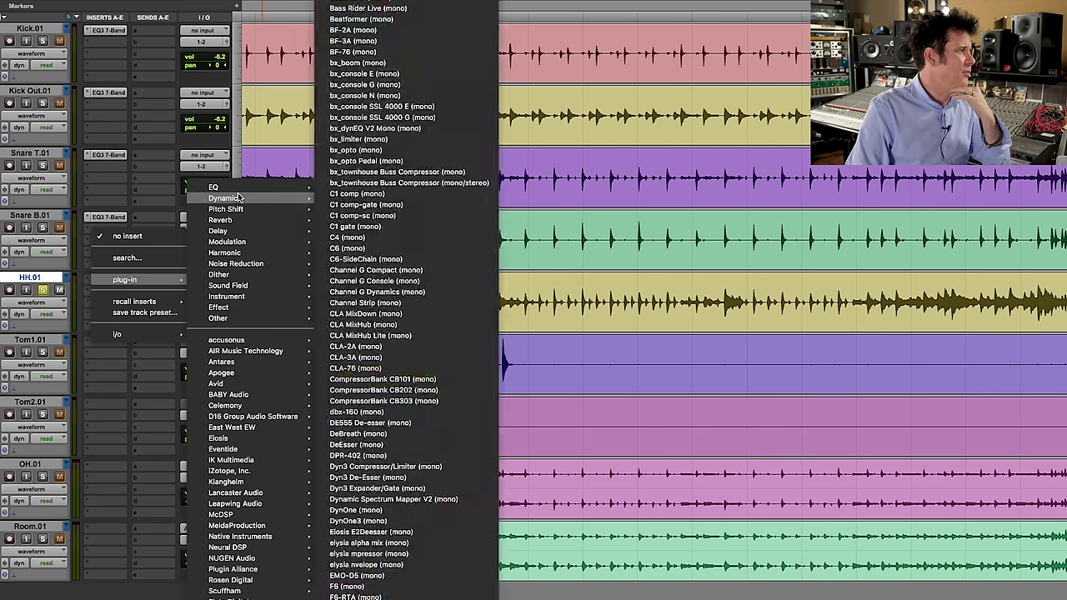
{"action": "left_click", "coordinate": [533, 501]}
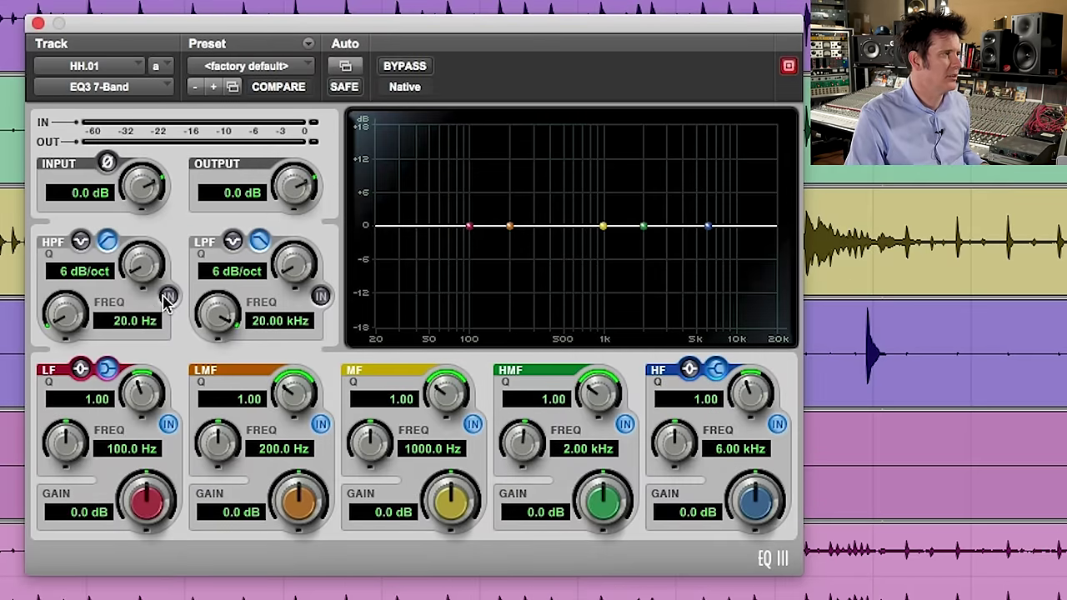
Switch on the HH.01 high-pass filter, compare it against bypass, and settle its frequency at 424.7 Hz.
{"action": "left_click", "coordinate": [167, 297]}
{"action": "left_click_drag", "start_coordinate": [68, 321], "coordinate": [81, 193]}
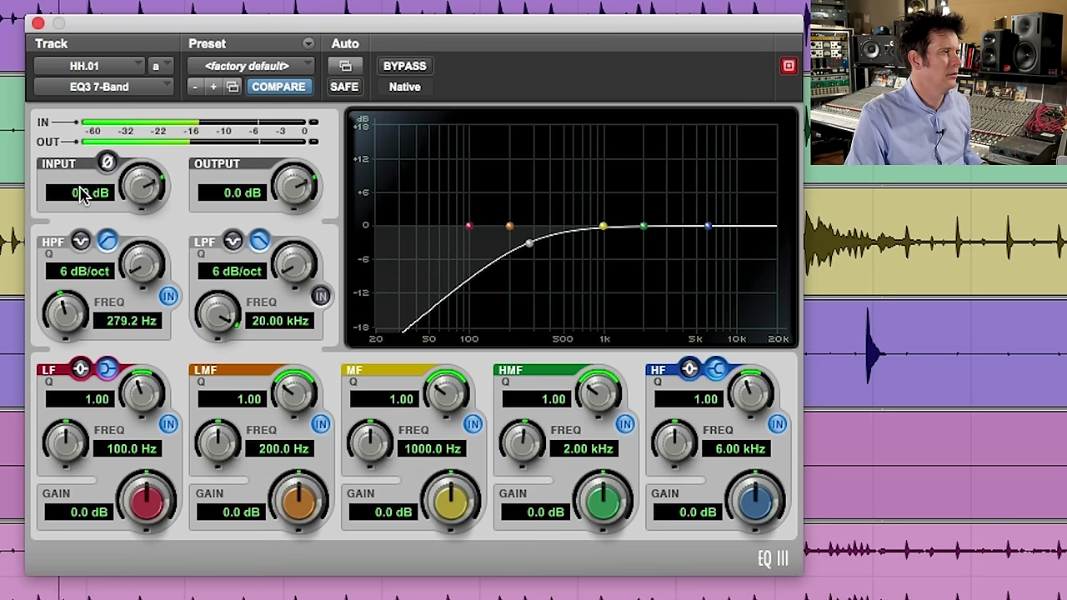
{"action": "left_click_drag", "start_coordinate": [68, 305], "coordinate": [70, 280]}
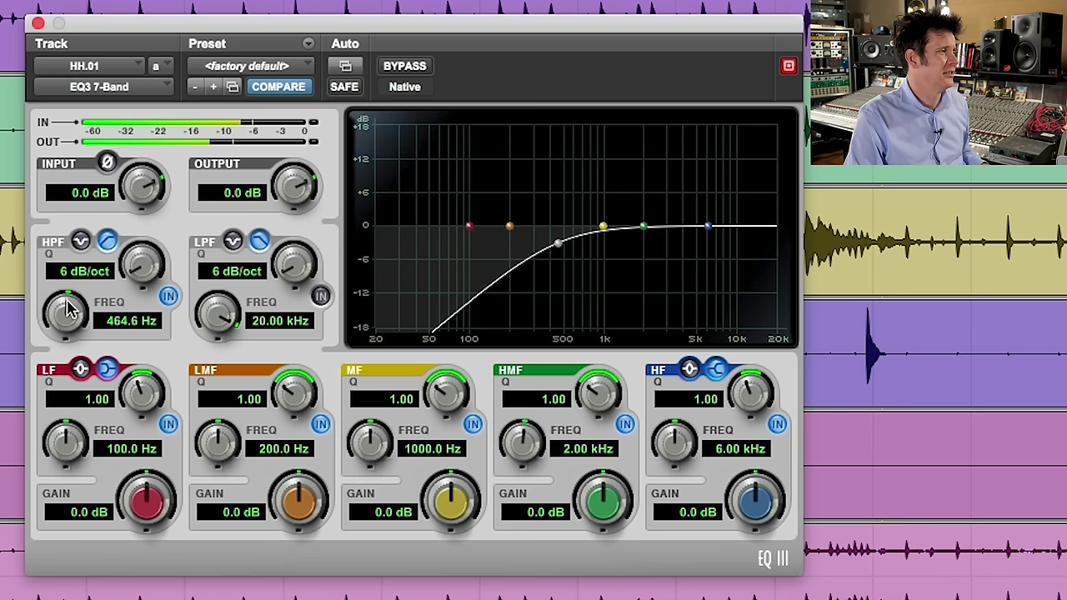
{"action": "left_click", "coordinate": [406, 66]}
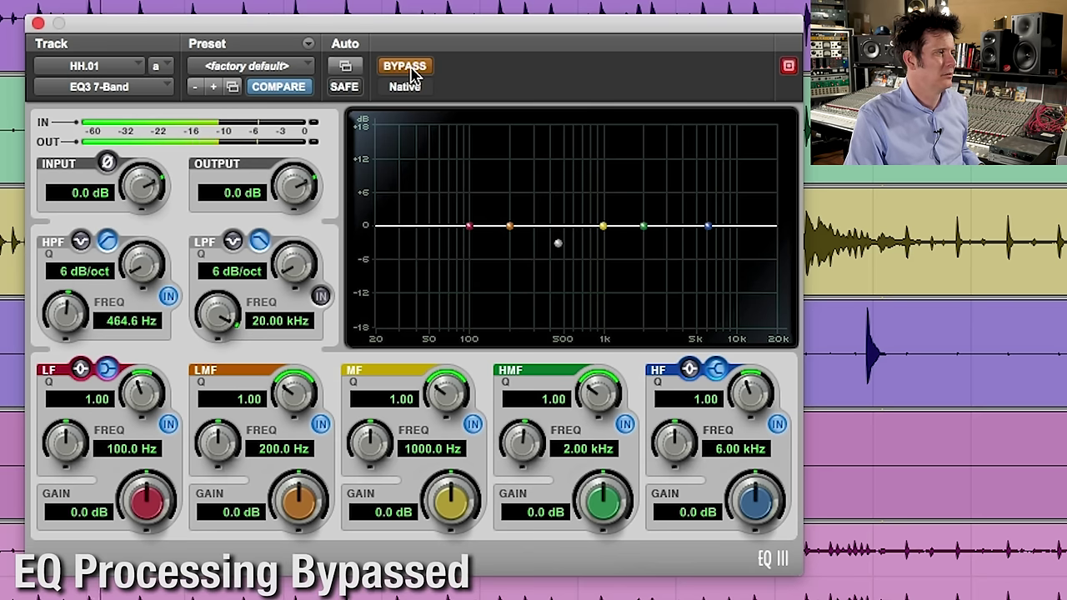
{"action": "left_click", "coordinate": [406, 67]}
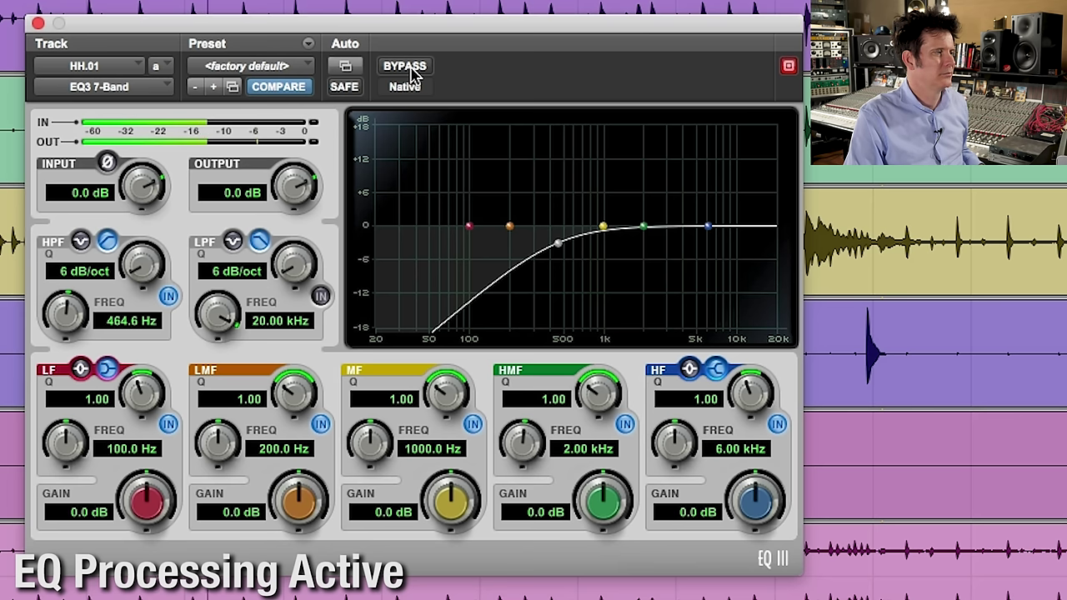
{"action": "scroll", "coordinate": [68, 309], "scroll_direction": "down", "scroll_amount": 3}
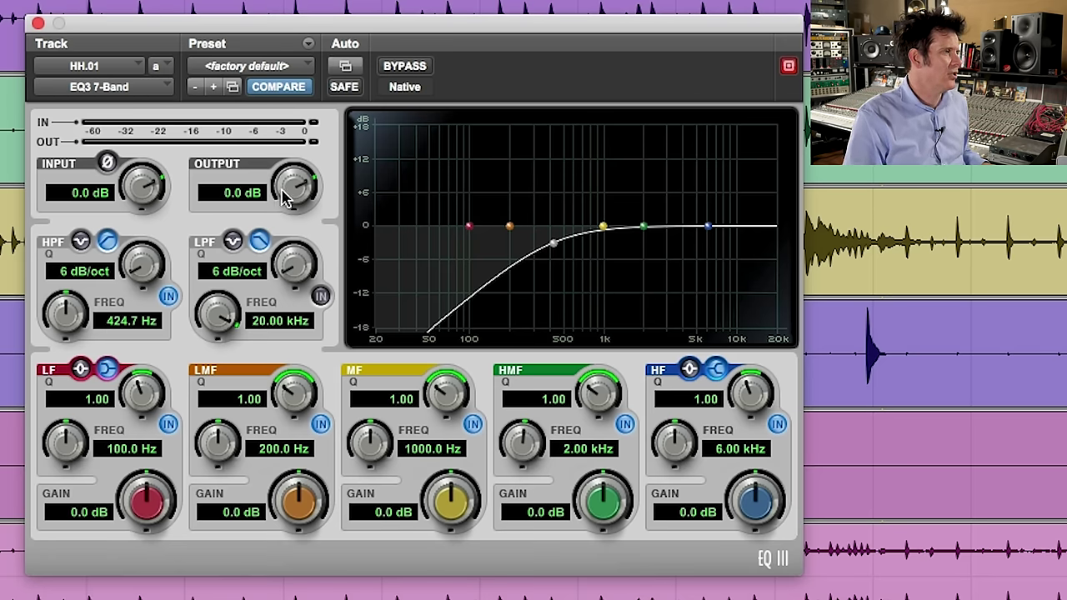
Set the HH.01 EQ output to 1.6 dB and the track volume to -17.2 while playing with kicks and snares.
{"action": "key", "text": "space"}
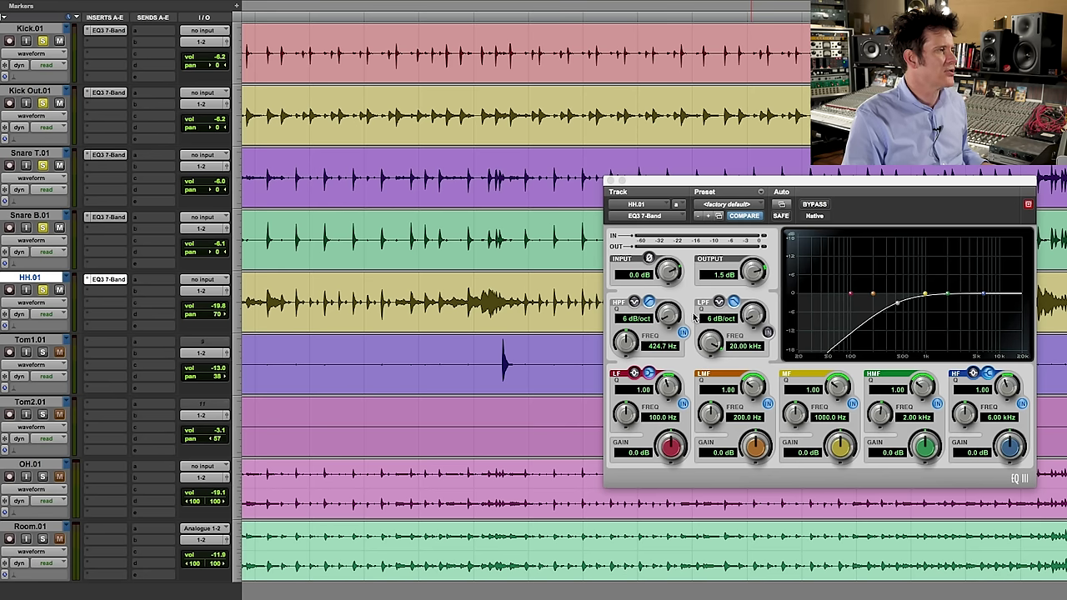
{"action": "left_click_drag", "start_coordinate": [752, 271], "coordinate": [752, 277]}
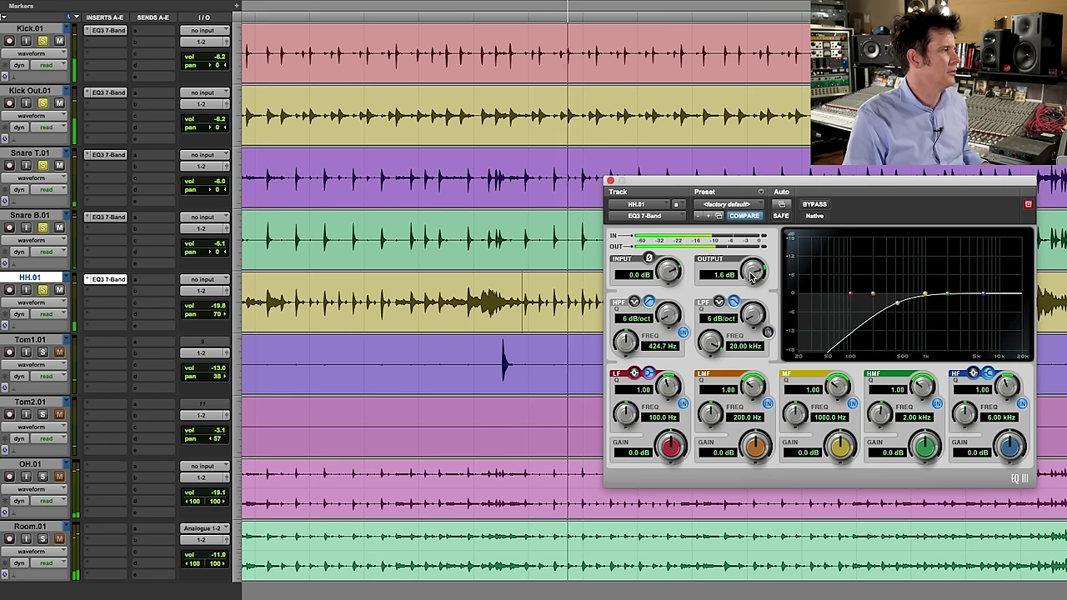
{"action": "left_click_drag", "start_coordinate": [217, 313], "coordinate": [219, 307]}
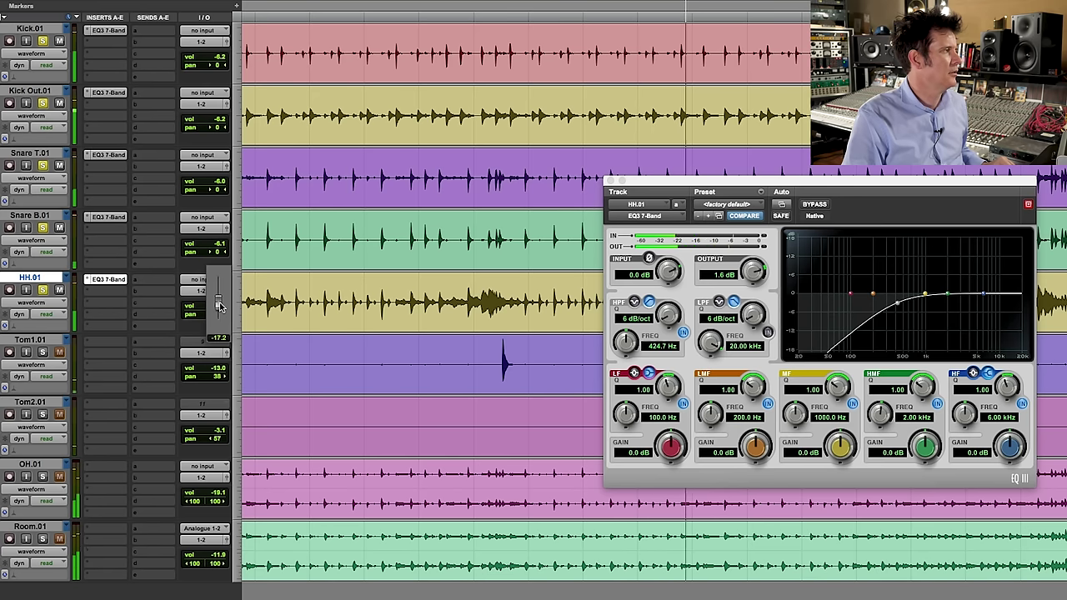
{"action": "left_click_drag", "start_coordinate": [219, 307], "coordinate": [219, 307]}
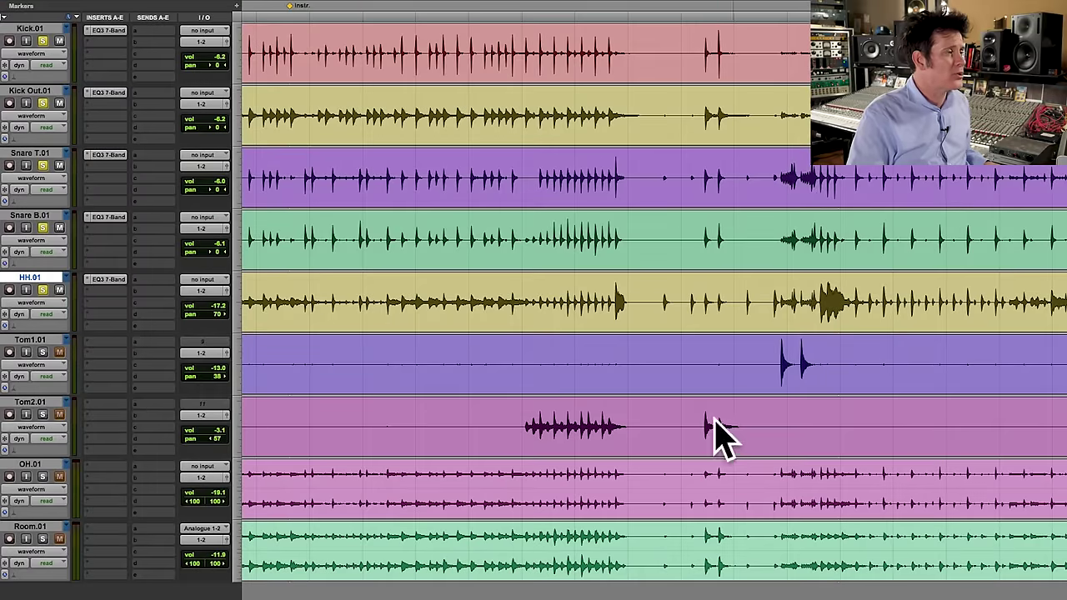
Select the pair of Tom1.01 hits after the Instr. marker and audition them with only that track soloed.
{"action": "left_click_drag", "start_coordinate": [762, 362], "coordinate": [840, 363]}
{"action": "key", "text": "space"}
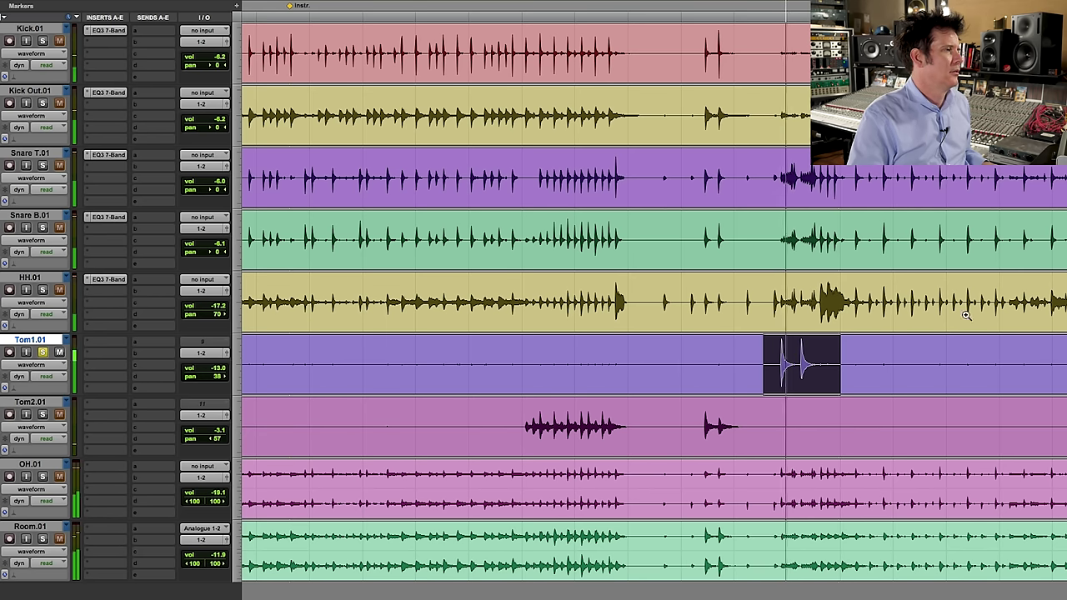
{"action": "scroll", "coordinate": [641, 367], "scroll_direction": "up", "scroll_amount": 2}
{"action": "key", "text": "space"}
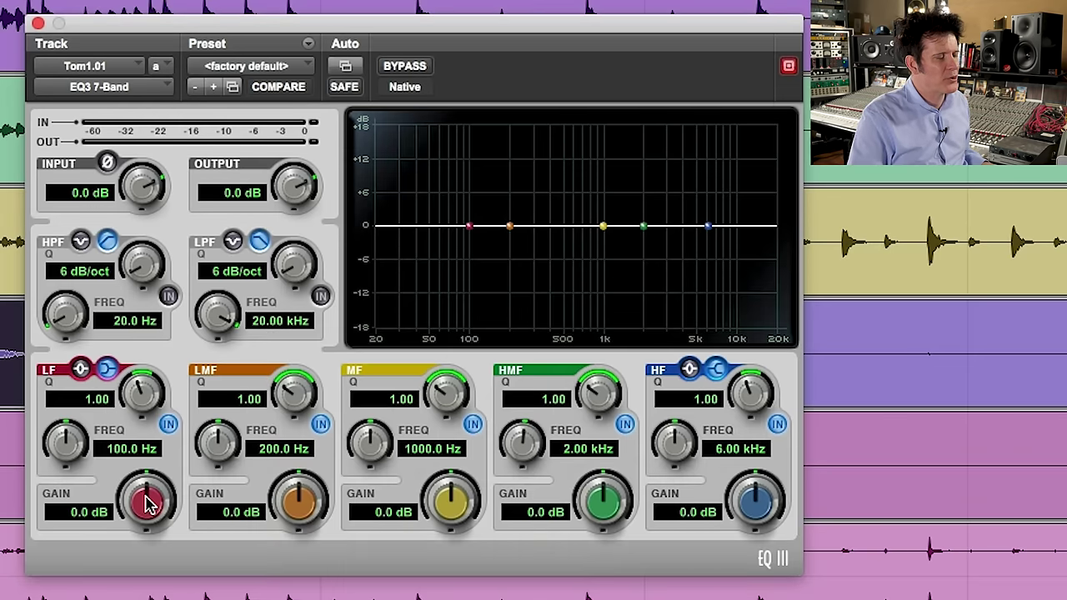
On the Tom1.01 EQ3 7-Band, boost the LF shelf by 8.8 dB at 142.5 Hz and enable the high-pass filter at 99.3 Hz.
{"action": "left_click_drag", "start_coordinate": [147, 505], "coordinate": [172, 408]}
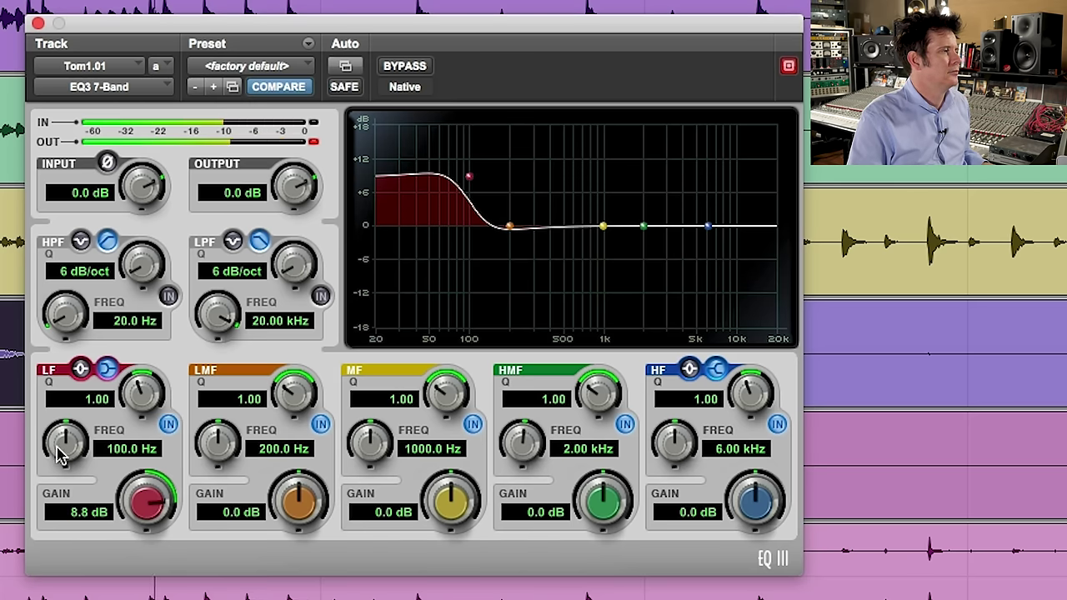
{"action": "left_click_drag", "start_coordinate": [58, 450], "coordinate": [73, 427]}
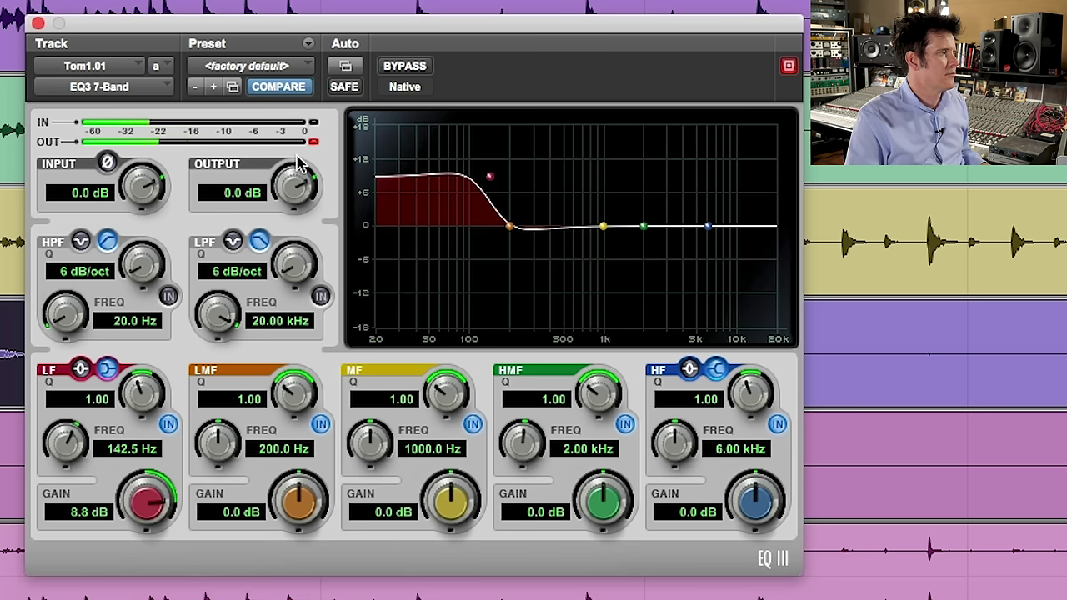
{"action": "left_click", "coordinate": [168, 295]}
{"action": "left_click_drag", "start_coordinate": [65, 310], "coordinate": [65, 282]}
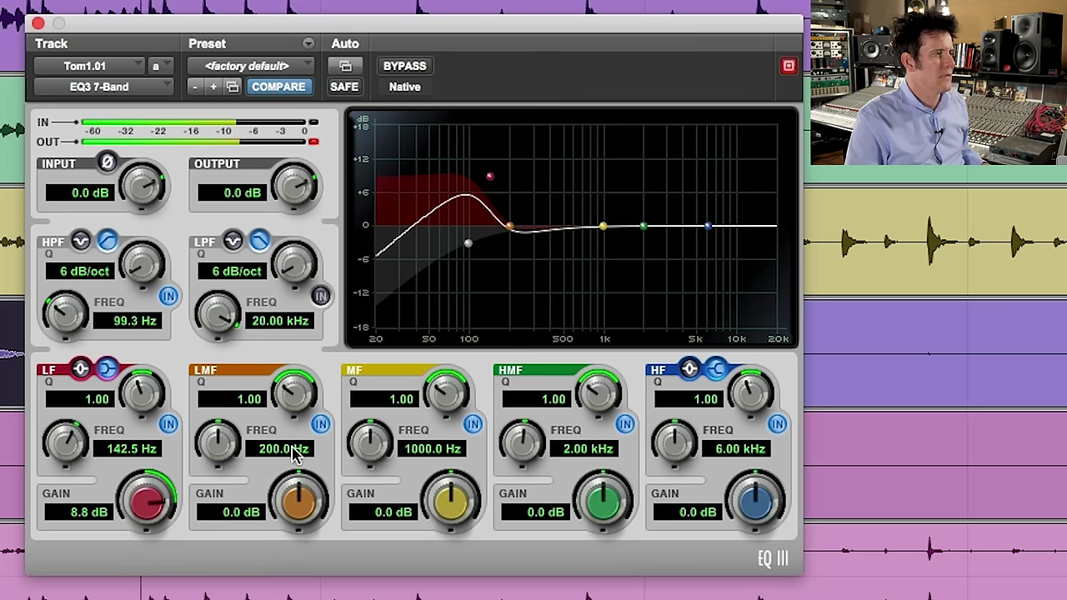
On the Tom1.01 EQ, set the LMF band to 350 Hz and cut it by 8.1 dB.
{"action": "left_click", "coordinate": [266, 450]}
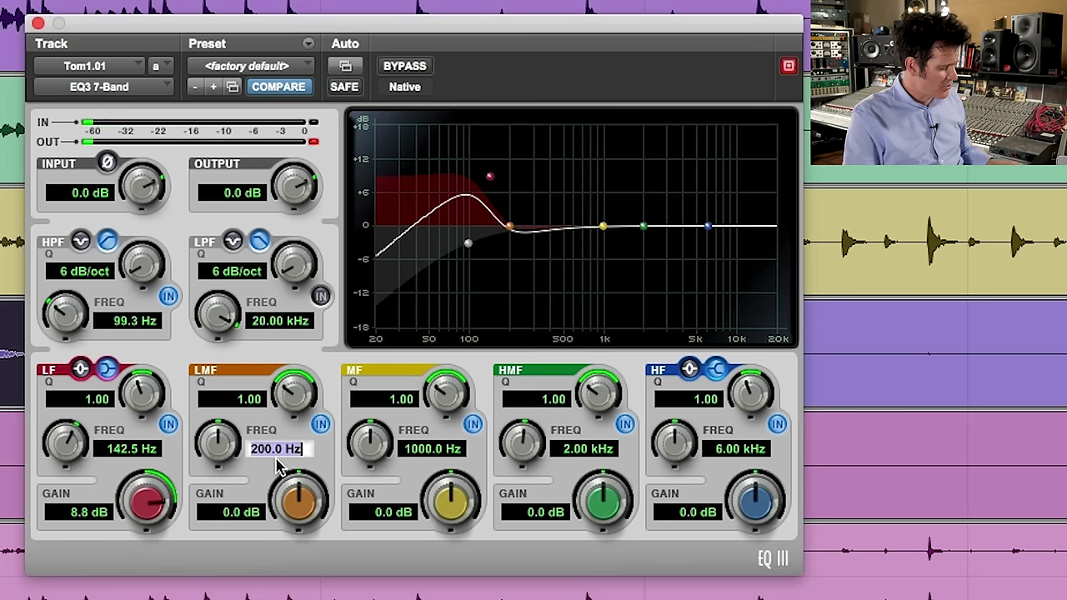
{"action": "type", "text": "350"}
{"action": "key", "text": "Return"}
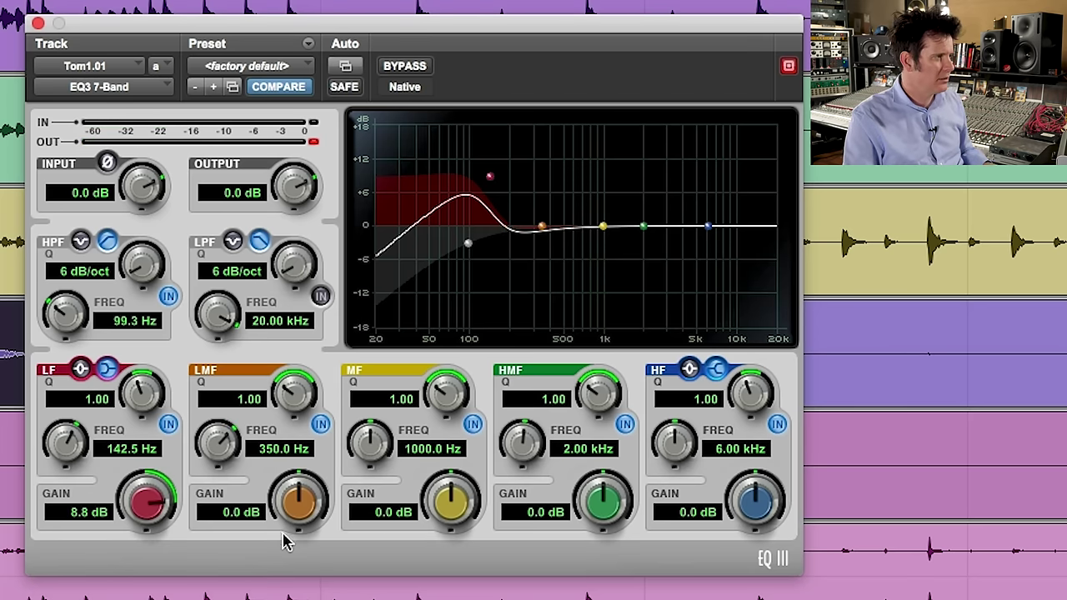
{"action": "left_click_drag", "start_coordinate": [309, 490], "coordinate": [255, 589]}
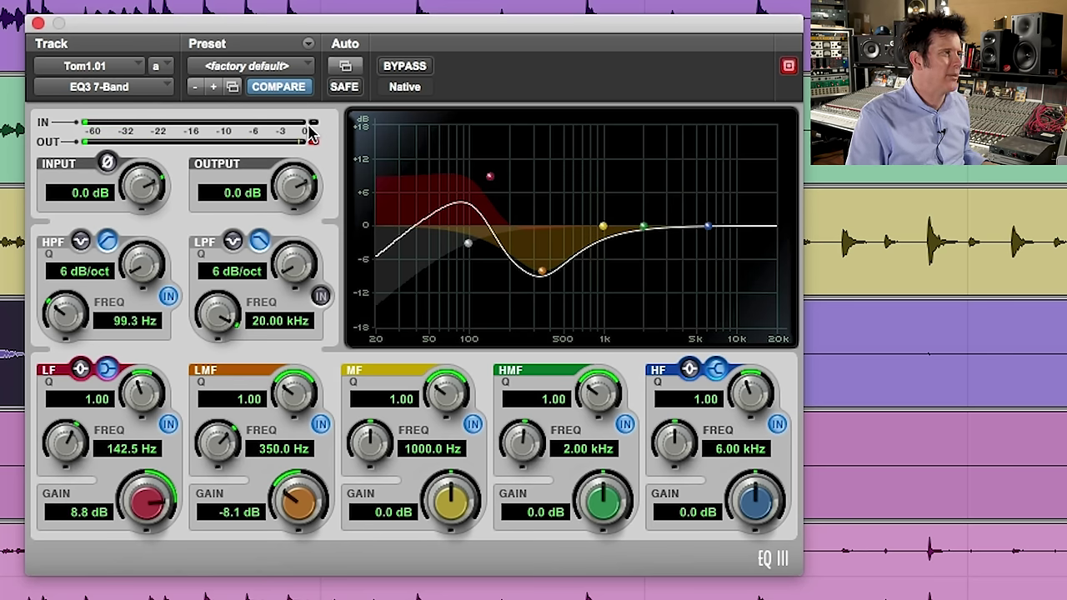
Boost the Tom1.01 HMF band by 4.9 dB at 3.88 kHz with a Q of 0.61, and raise the LF gain to 9.3 dB.
{"action": "left_click_drag", "start_coordinate": [524, 444], "coordinate": [536, 427]}
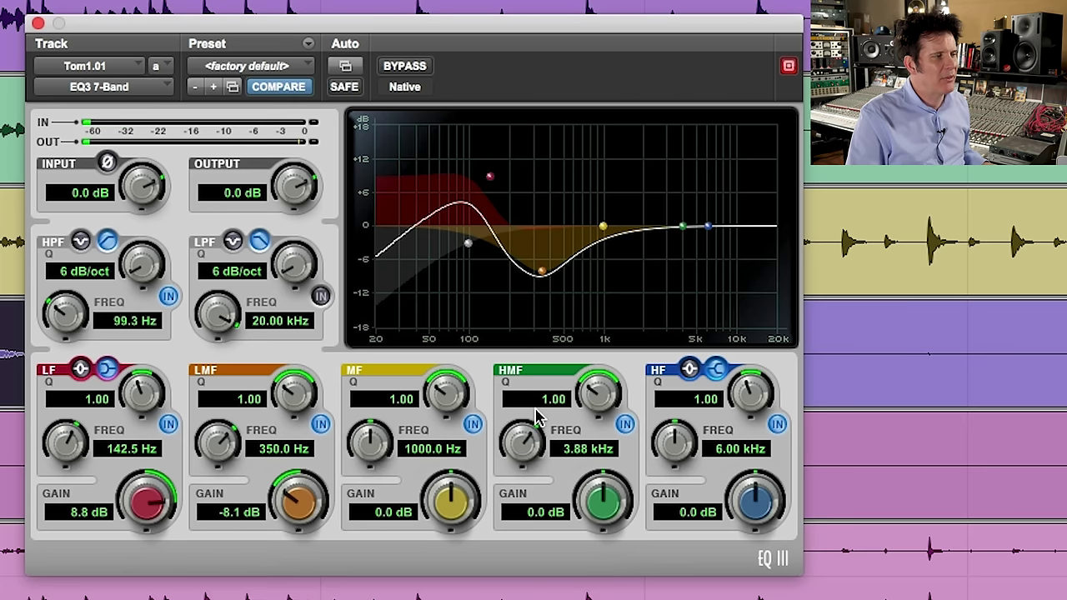
{"action": "left_click_drag", "start_coordinate": [602, 499], "coordinate": [609, 451]}
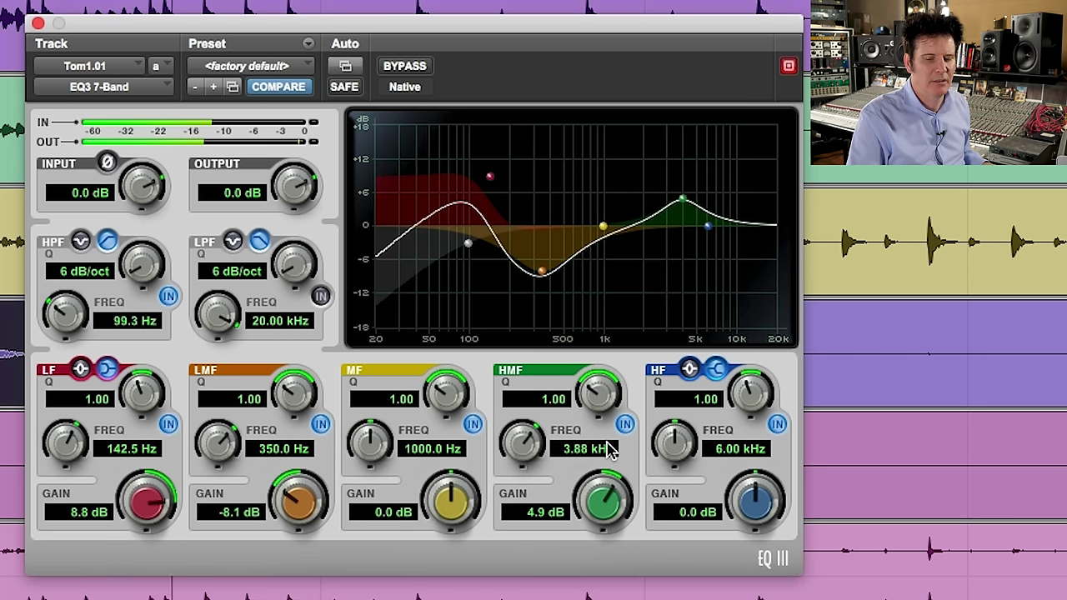
{"action": "mouse_move", "coordinate": [599, 395]}
{"action": "left_mouse_down"}
{"action": "mouse_move", "coordinate": [599, 377]}
{"action": "mouse_move", "coordinate": [581, 400]}
{"action": "left_mouse_up"}
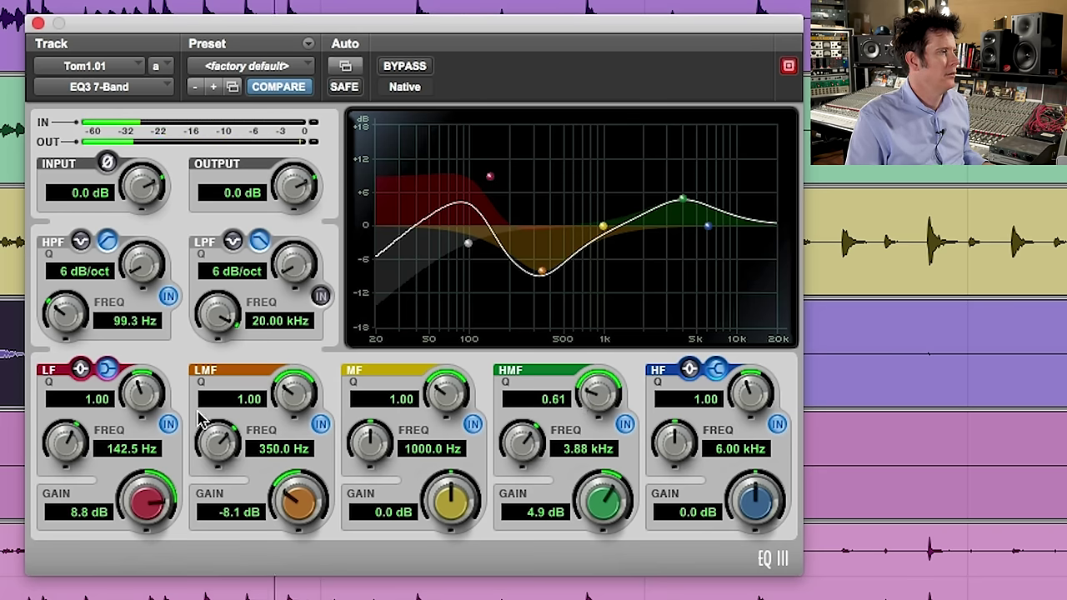
{"action": "left_click_drag", "start_coordinate": [133, 500], "coordinate": [138, 498]}
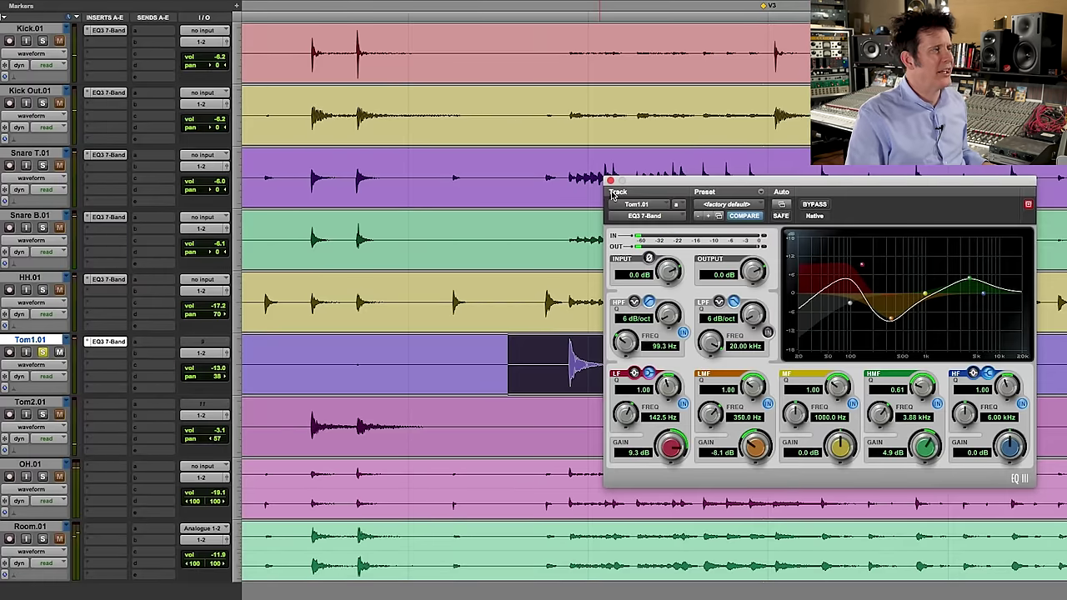
{"action": "left_click", "coordinate": [610, 180]}
Select the run of Tom2.01 hits after the Instr. marker and audition it with only that track soloed.
{"action": "key", "text": "super+bracketleft"}
{"action": "key", "text": "super+bracketleft"}
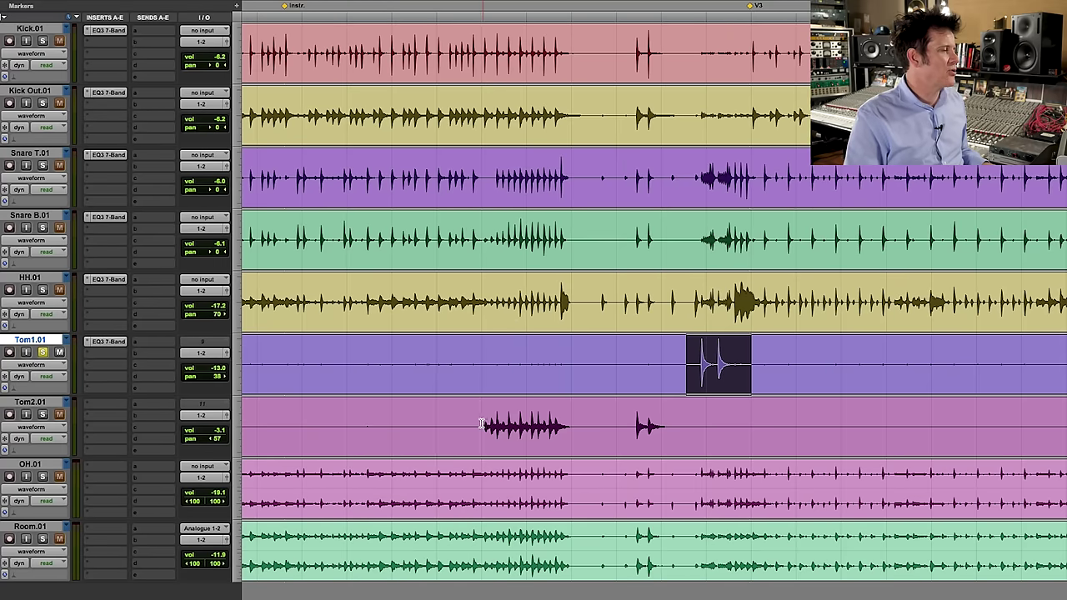
{"action": "left_click_drag", "start_coordinate": [482, 430], "coordinate": [536, 432]}
{"action": "left_click", "coordinate": [43, 415], "text": "super"}
{"action": "key", "text": "space"}
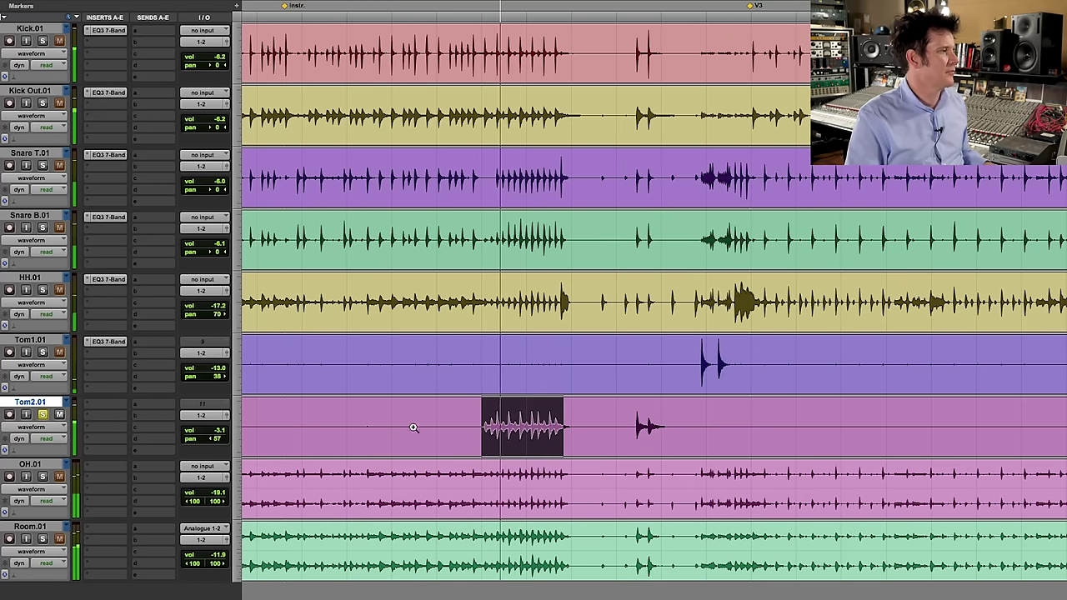
{"action": "key", "text": "super+bracketright"}
{"action": "key", "text": "super+bracketright"}
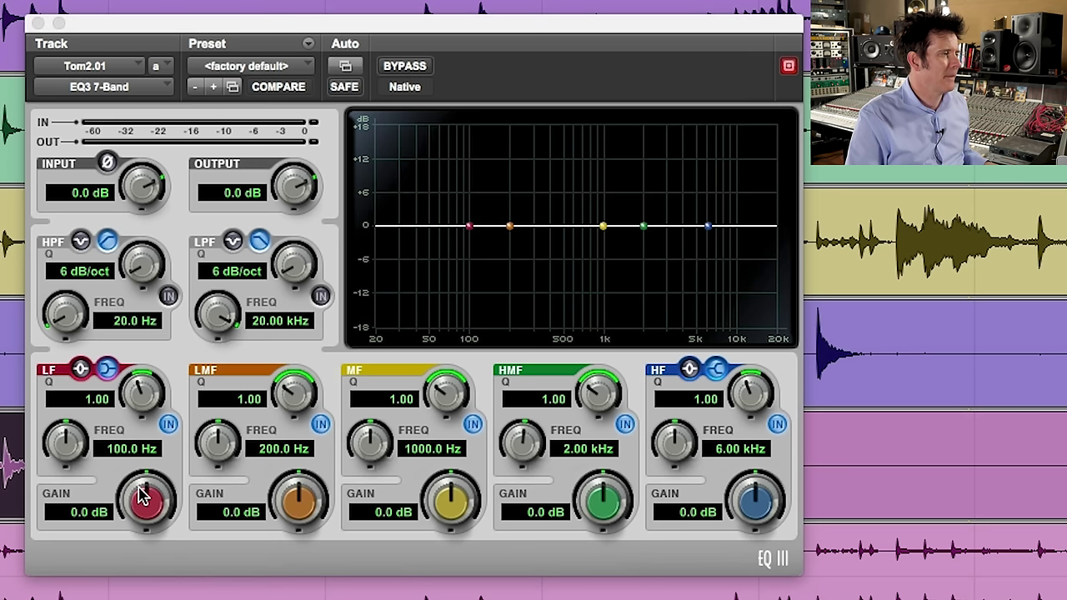
On the Tom2.01 EQ3 7-Band, boost the LF shelf by 8.6 dB at 85.8 Hz and enable the high-pass filter at 85.5 Hz.
{"action": "left_click_drag", "start_coordinate": [142, 495], "coordinate": [155, 446]}
{"action": "left_click_drag", "start_coordinate": [62, 443], "coordinate": [48, 455]}
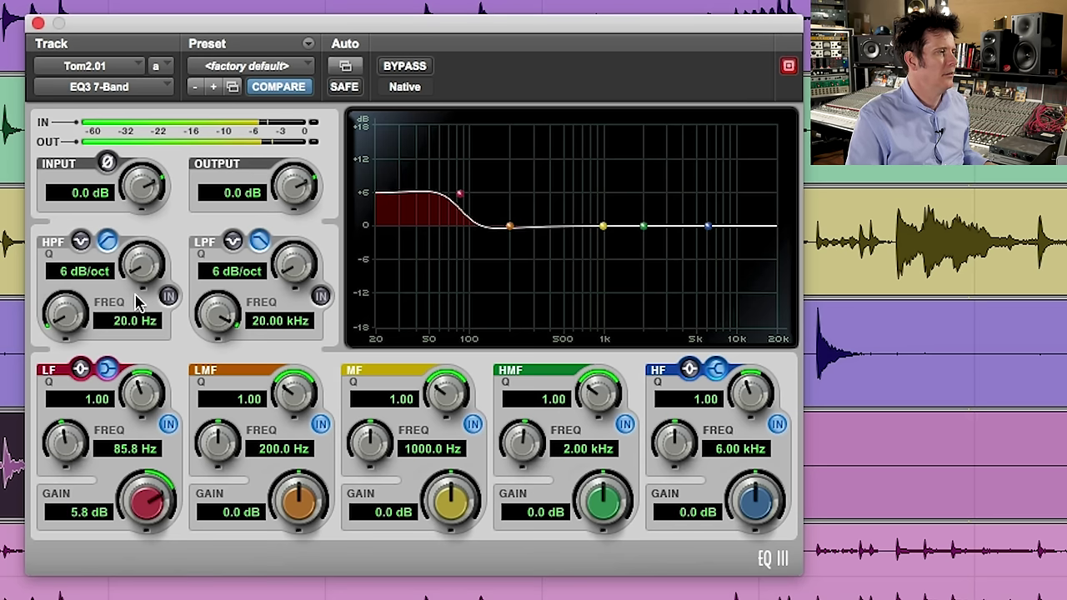
{"action": "left_click", "coordinate": [169, 296]}
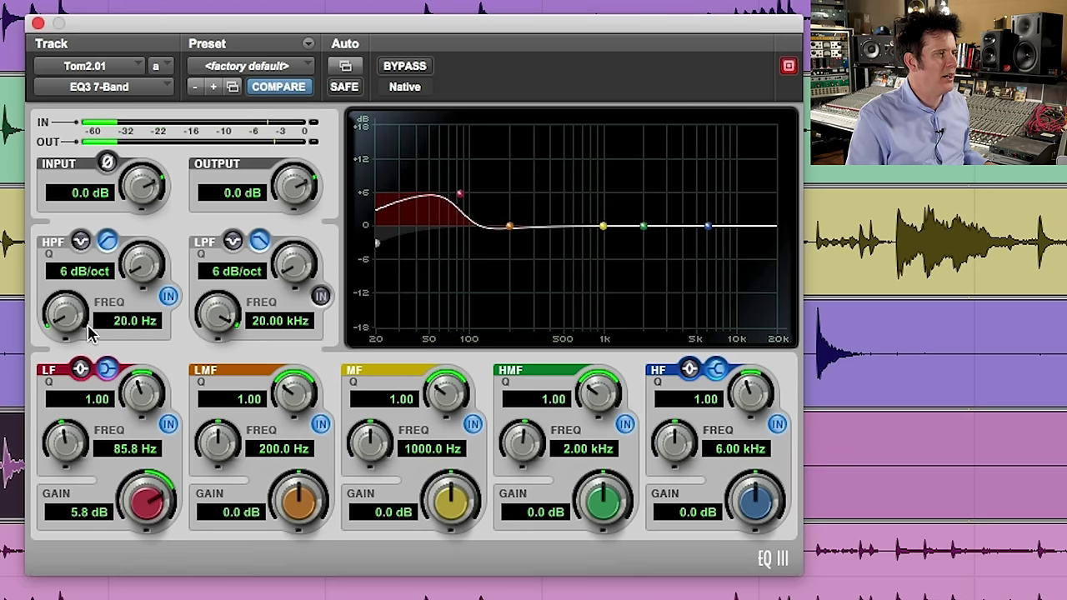
{"action": "left_click_drag", "start_coordinate": [66, 327], "coordinate": [80, 248]}
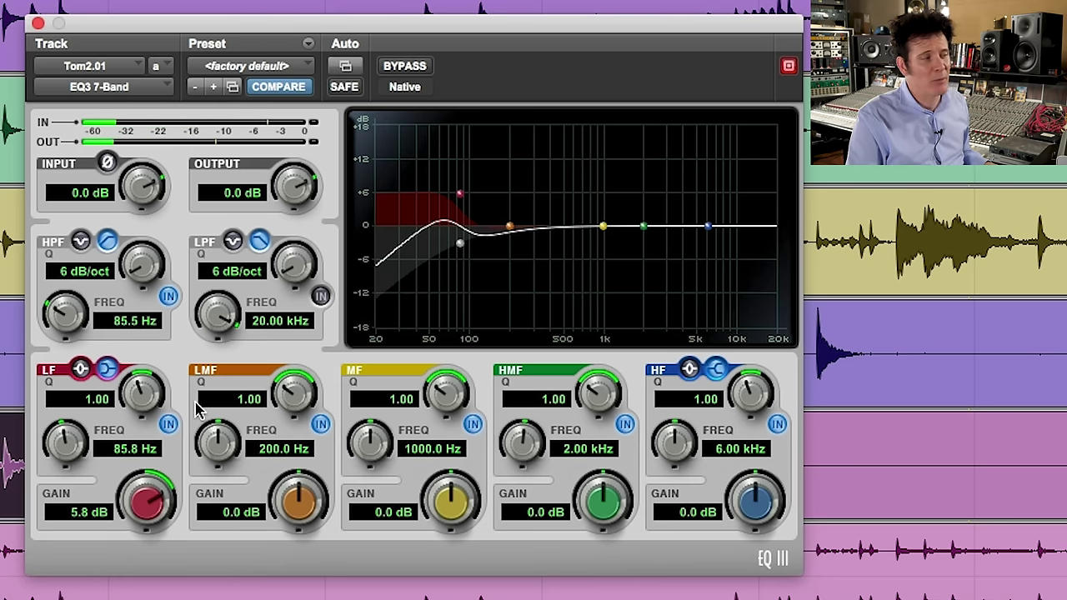
{"action": "left_click_drag", "start_coordinate": [147, 512], "coordinate": [151, 481]}
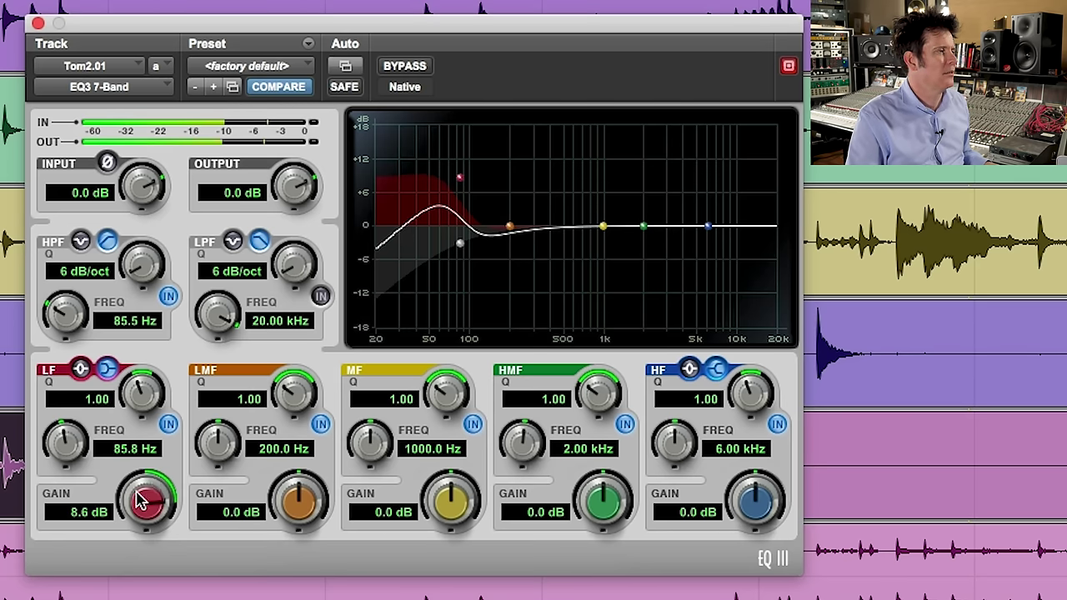
Set the Tom2.01 LMF band to 350 Hz and cut it by 7.1 dB.
{"action": "left_click", "coordinate": [282, 451]}
{"action": "type", "text": "35"}
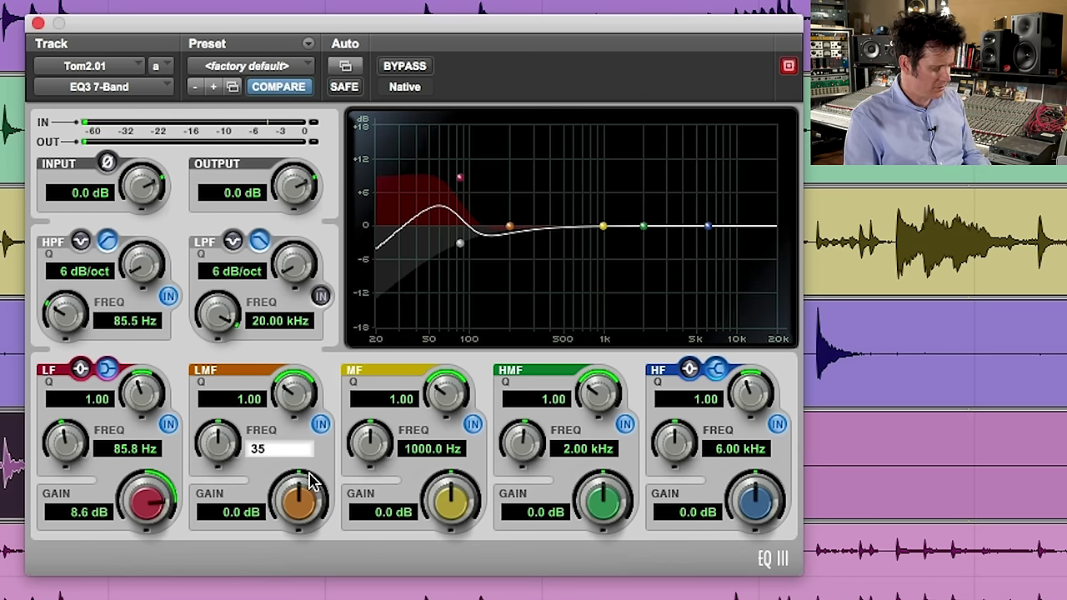
{"action": "type", "text": "0"}
{"action": "key", "text": "Return"}
{"action": "left_click_drag", "start_coordinate": [300, 500], "coordinate": [263, 542]}
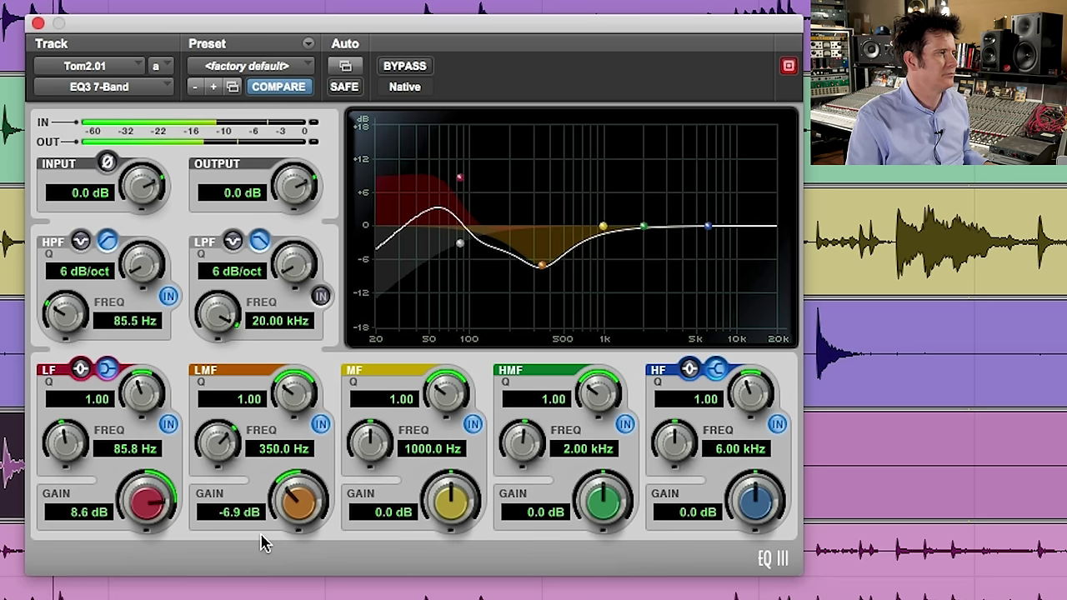
{"action": "left_click_drag", "start_coordinate": [261, 544], "coordinate": [261, 545]}
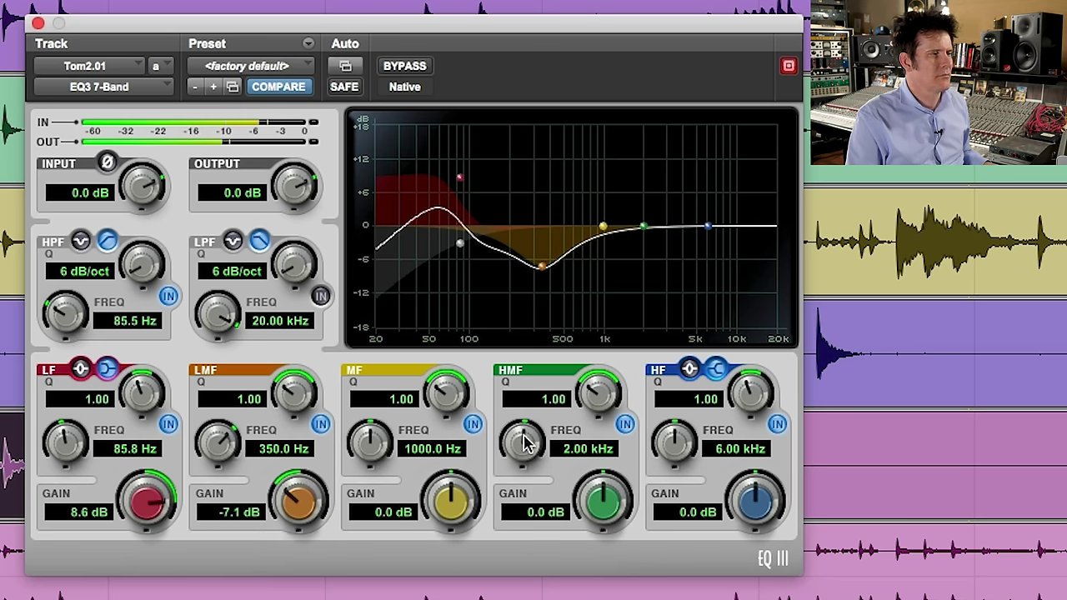
Boost the Tom2.01 HMF band by 6.1 dB at 4.86 kHz and widen its Q to 0.68.
{"action": "left_click_drag", "start_coordinate": [524, 450], "coordinate": [542, 400]}
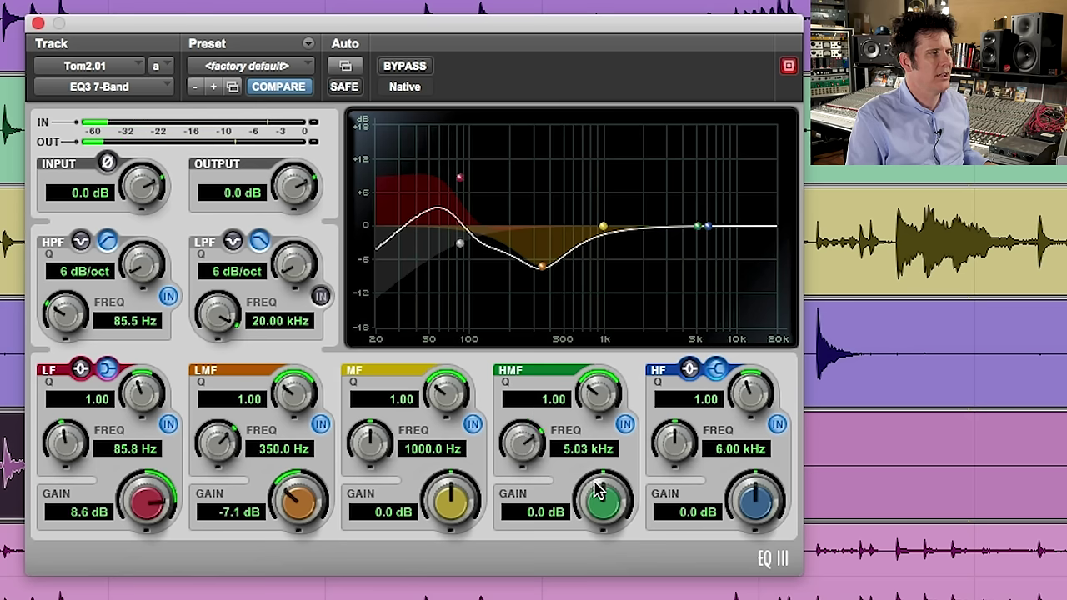
{"action": "left_click_drag", "start_coordinate": [607, 488], "coordinate": [615, 450]}
{"action": "left_click_drag", "start_coordinate": [541, 446], "coordinate": [530, 446]}
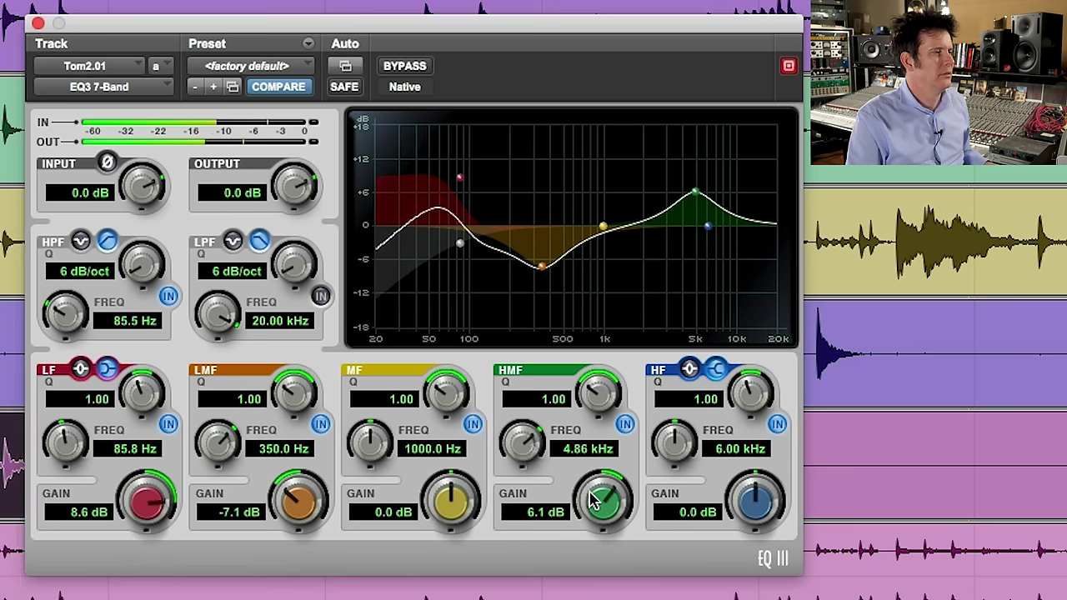
{"action": "left_click_drag", "start_coordinate": [601, 406], "coordinate": [600, 395]}
{"action": "left_click_drag", "start_coordinate": [588, 397], "coordinate": [583, 410]}
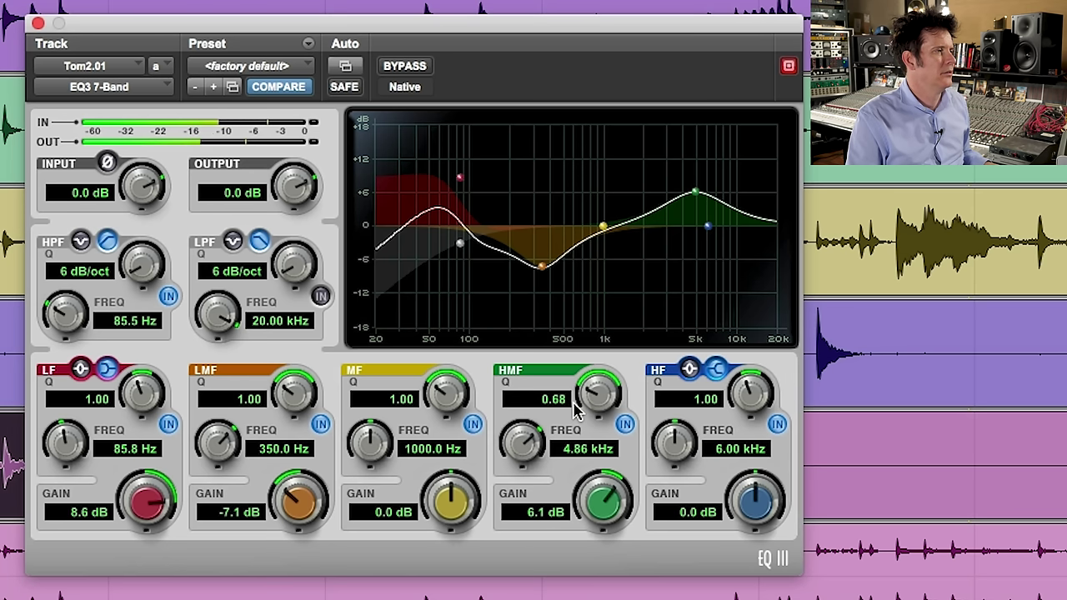
Raise the Tom2.01 LF gain to 9.8 dB and compare the EQ against bypass.
{"action": "mouse_move", "coordinate": [129, 510]}
{"action": "left_mouse_down"}
{"action": "mouse_move", "coordinate": [136, 517]}
{"action": "mouse_move", "coordinate": [143, 505]}
{"action": "left_mouse_up"}
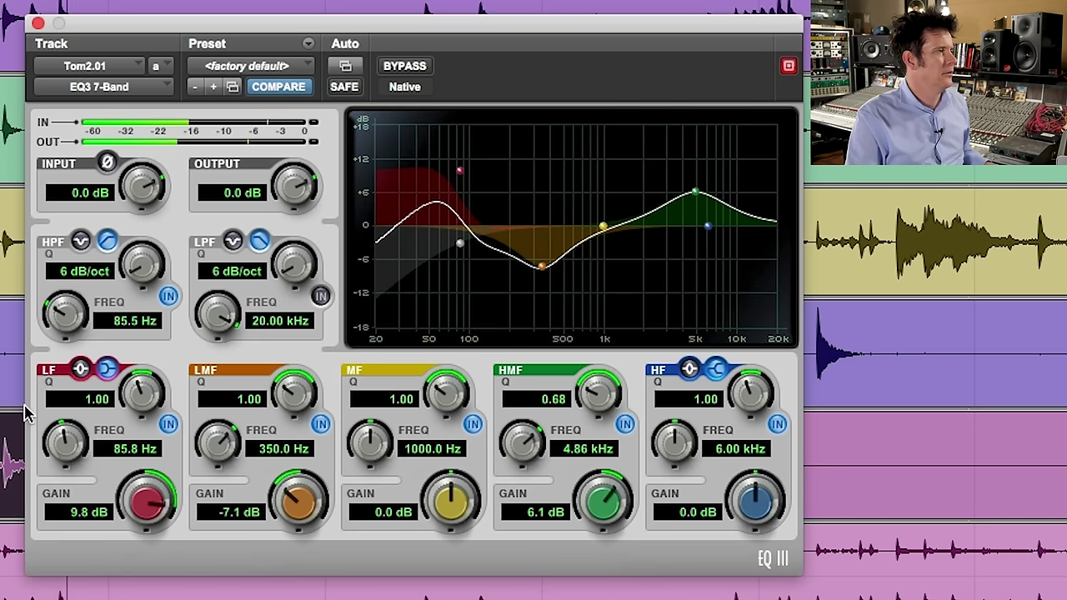
{"action": "left_click", "coordinate": [419, 68]}
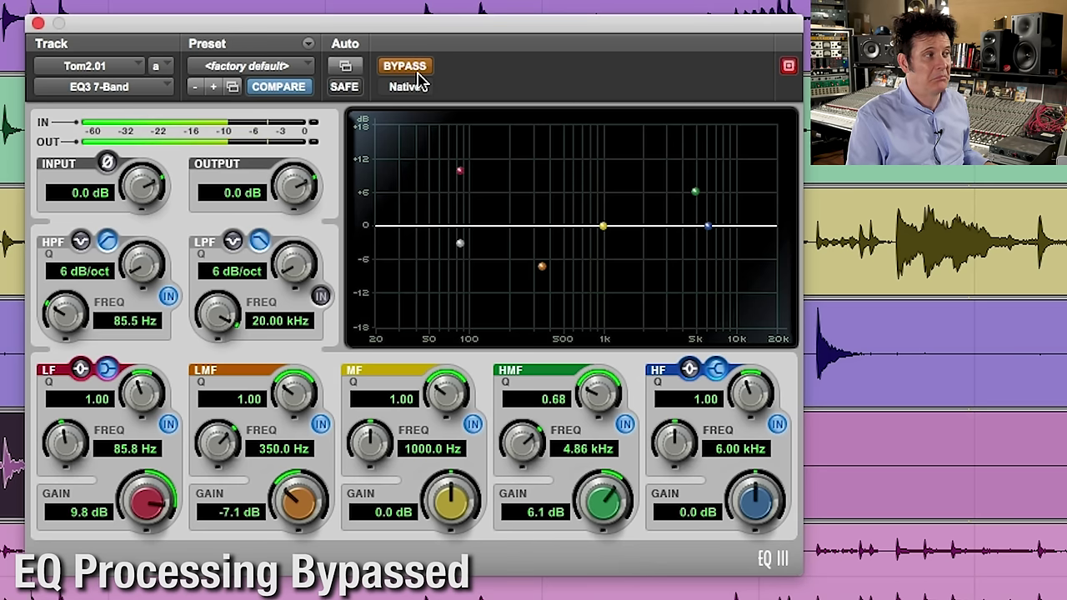
{"action": "left_click", "coordinate": [417, 75]}
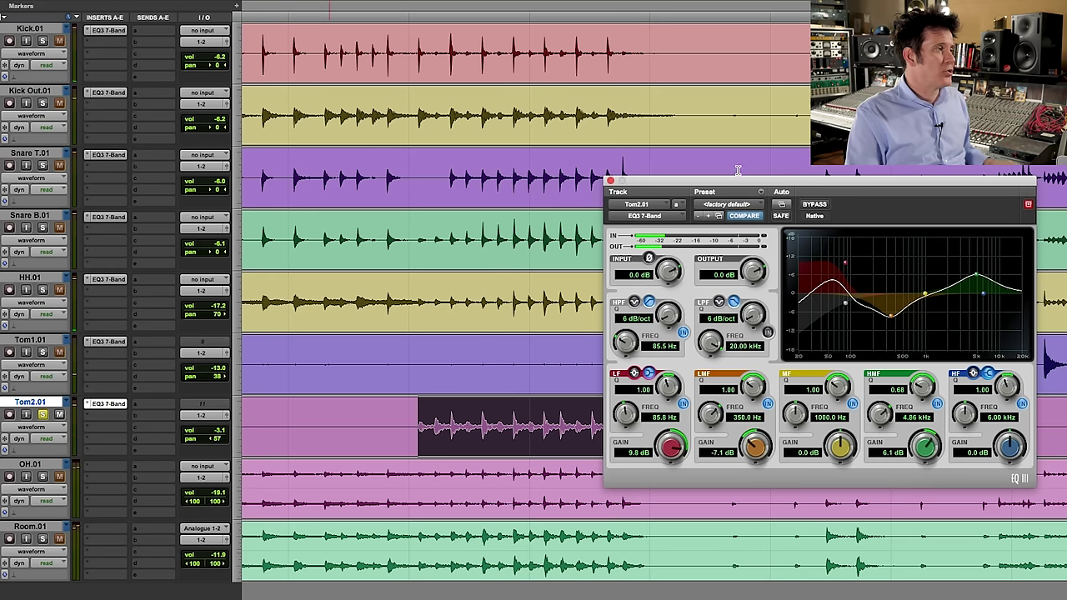
{"action": "left_click", "coordinate": [611, 181]}
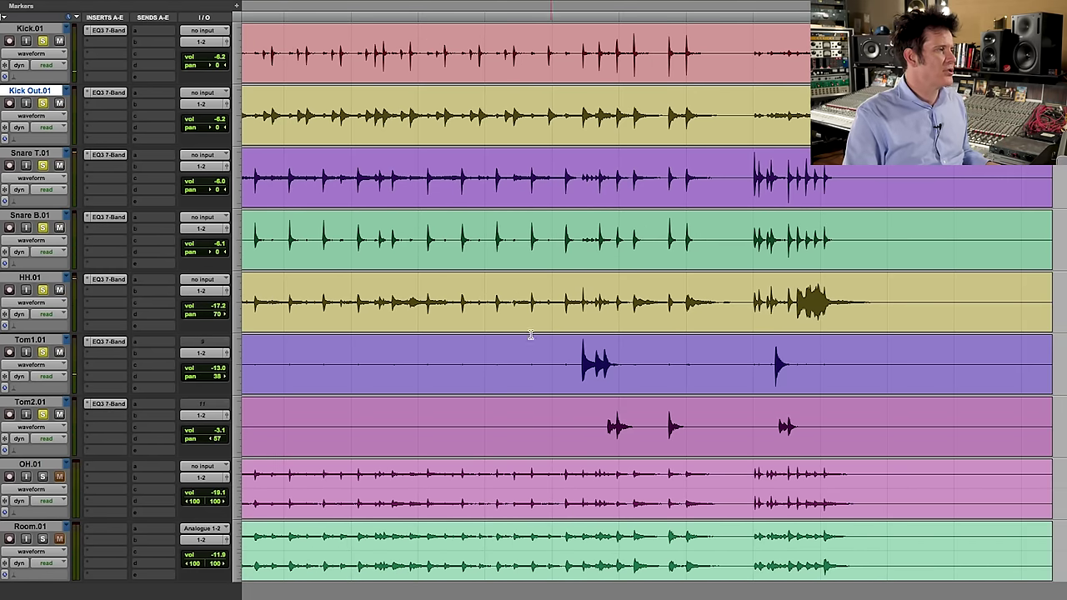
Play the song's ending with kicks, snares, hi-hat and toms soloed, setting Kick.01 volume to -2.7 and Kick Out.01 to -4.8.
{"action": "left_click", "coordinate": [421, 159]}
{"action": "key", "text": "space"}
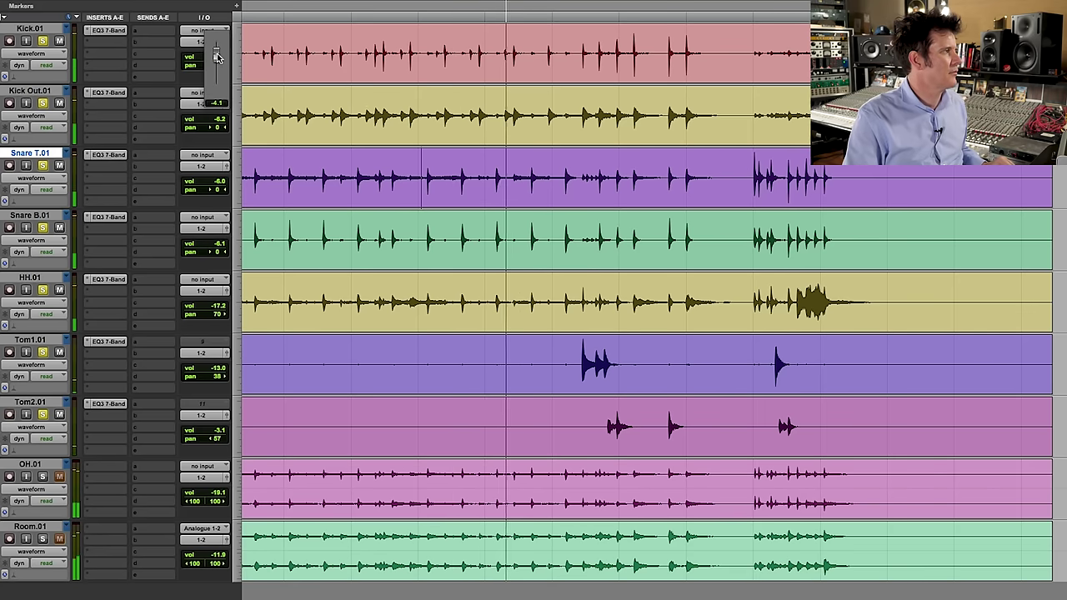
{"action": "left_click_drag", "start_coordinate": [219, 123], "coordinate": [222, 125]}
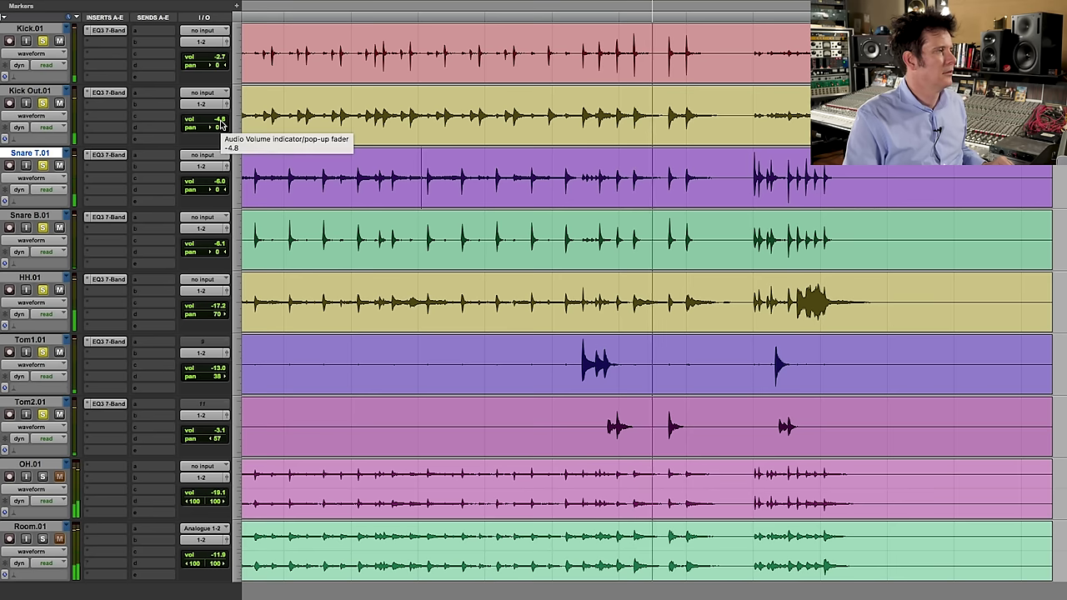
{"action": "key", "text": "r"}
{"action": "key", "text": "r"}
{"action": "key", "text": "r"}
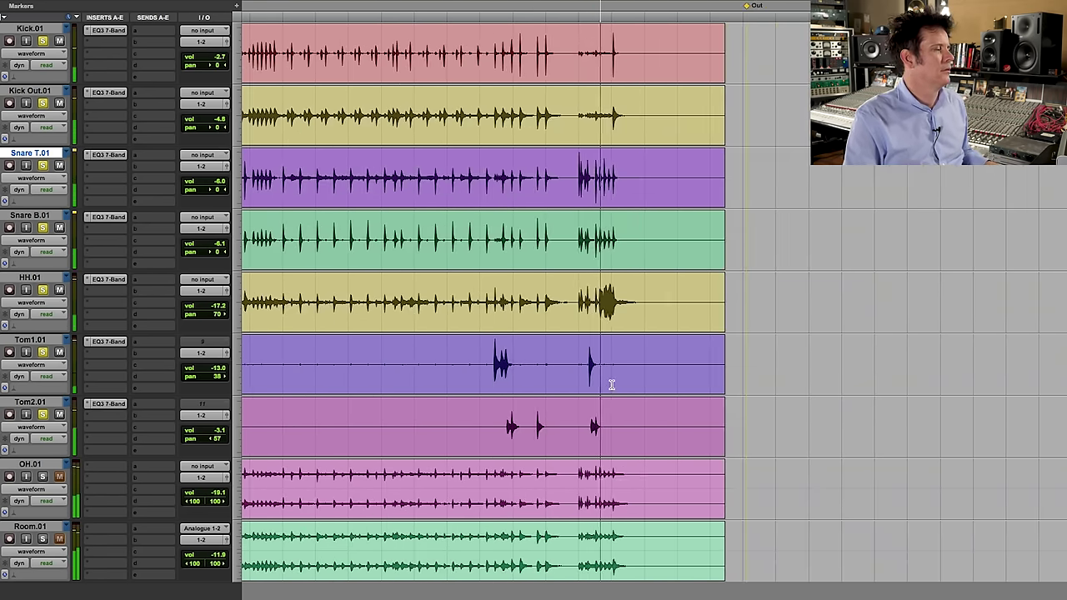
{"action": "key", "text": "r"}
Clear the existing solos, solo OH.01 and play it from before Chorus 1, setting its volume to -15.2.
{"action": "mouse_move", "coordinate": [826, 450]}
{"action": "left_mouse_down"}
{"action": "mouse_move", "coordinate": [243, 400]}
{"action": "mouse_move", "coordinate": [40, 426]}
{"action": "left_mouse_up"}
{"action": "left_click", "coordinate": [43, 415]}
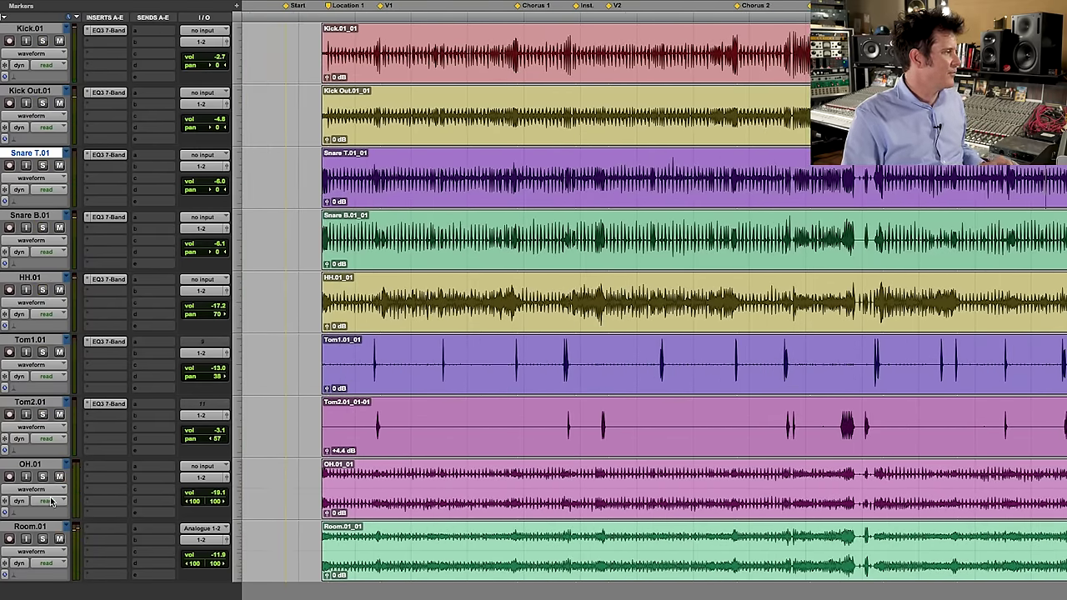
{"action": "left_click", "coordinate": [42, 477]}
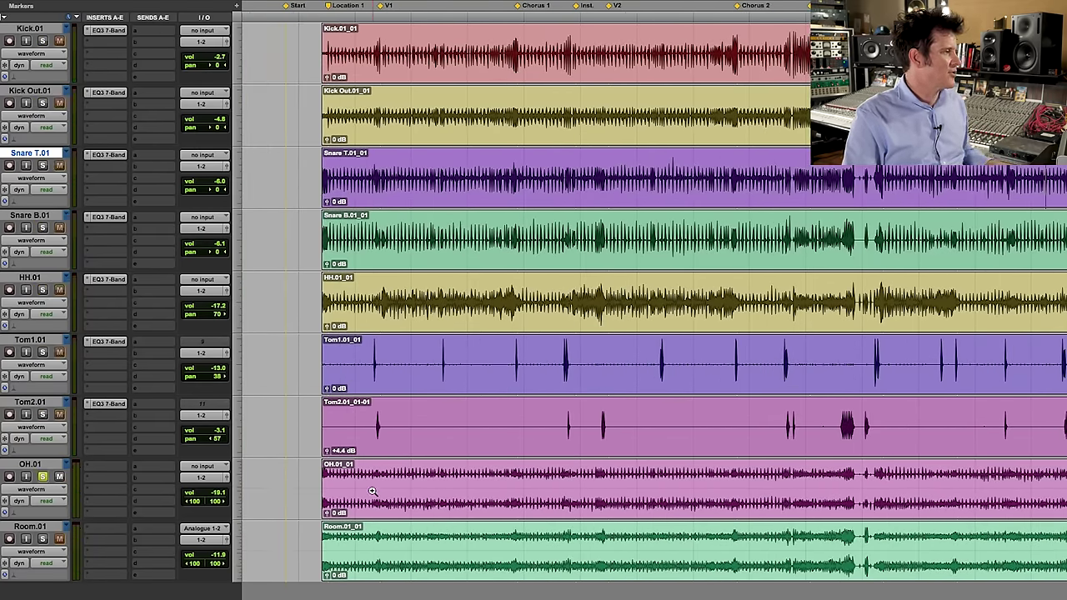
{"action": "left_click", "coordinate": [463, 492]}
{"action": "key", "text": "ctrl+bracketright"}
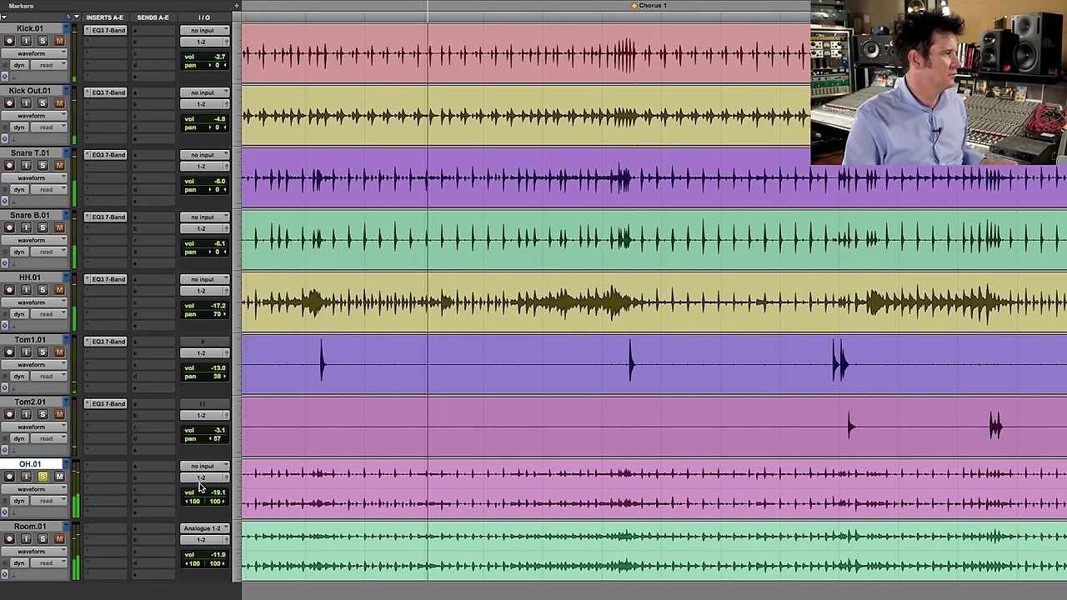
{"action": "left_click_drag", "start_coordinate": [205, 492], "coordinate": [221, 494]}
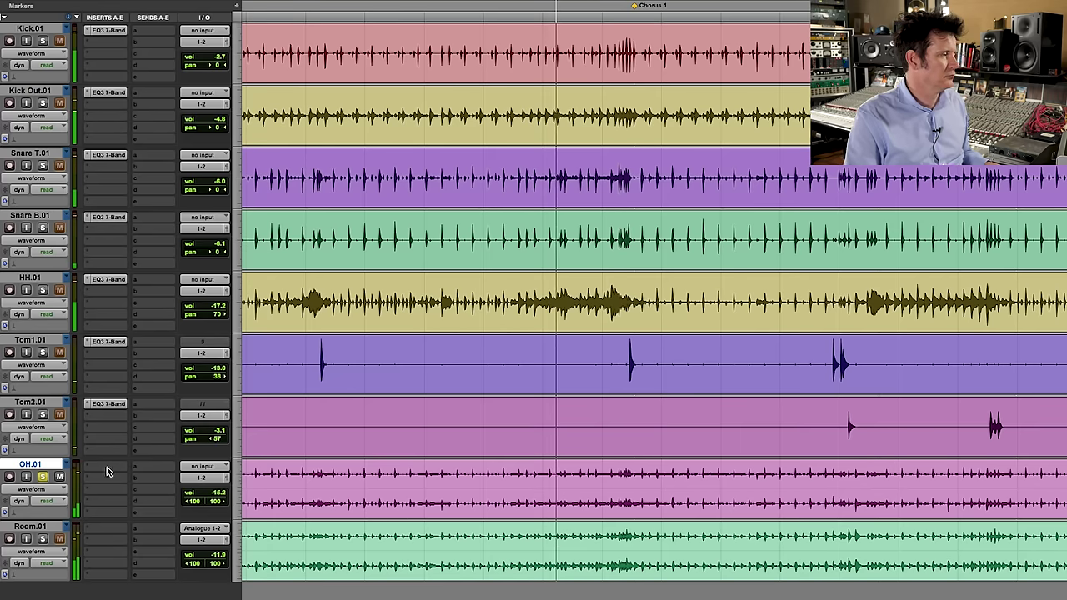
Insert a stereo EQ3 7-Band on OH.01 and enable its high-pass filter at 219.7 Hz.
{"action": "key", "text": "space"}
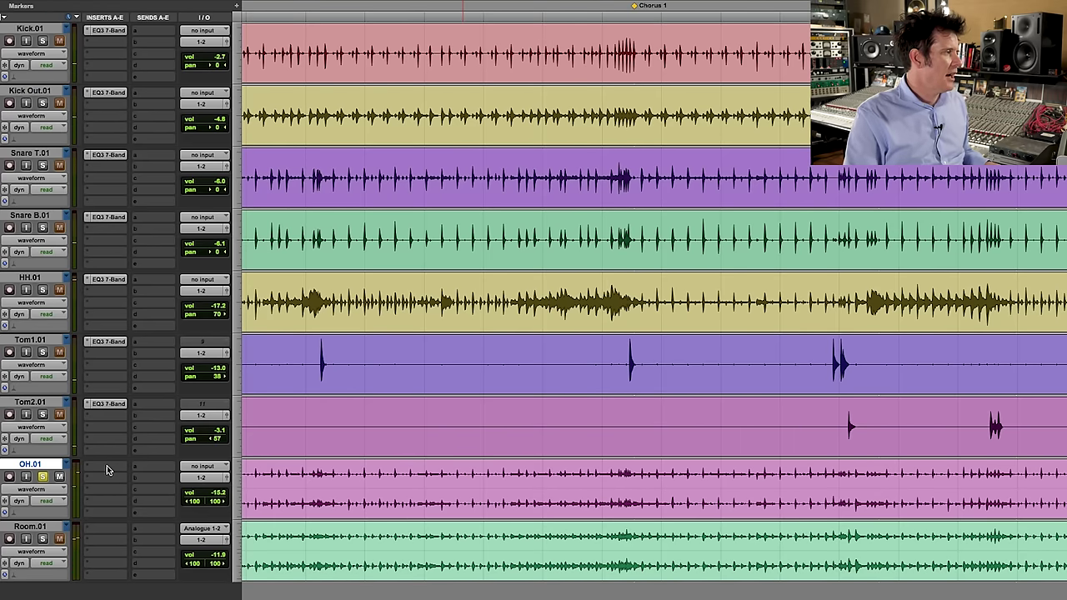
{"action": "left_click", "coordinate": [106, 466]}
{"action": "mouse_move", "coordinate": [106, 466]}
{"action": "mouse_move", "coordinate": [254, 134]}
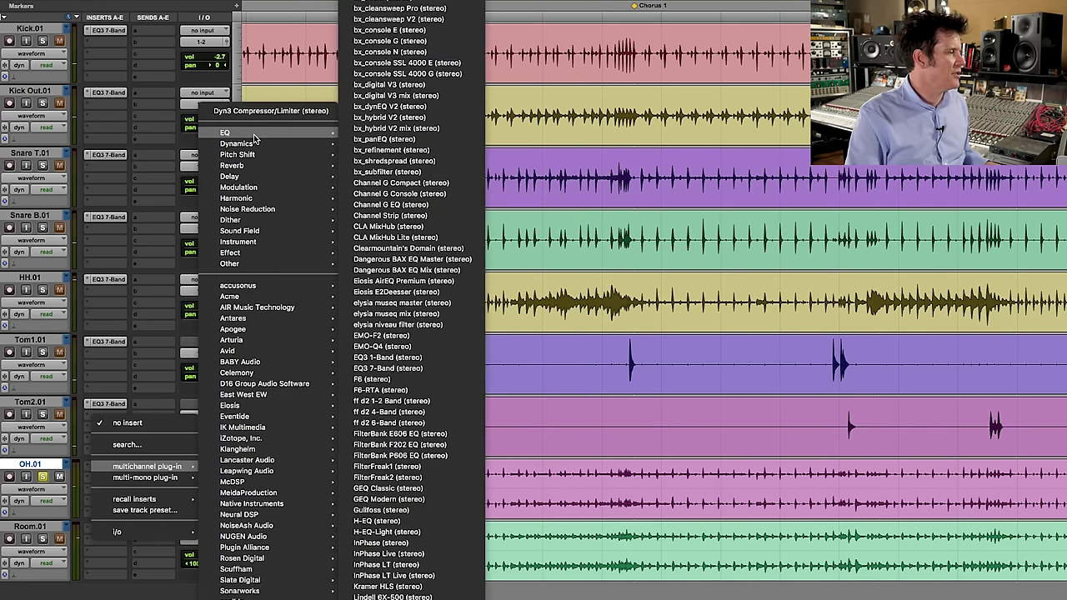
{"action": "left_click", "coordinate": [387, 368]}
{"action": "left_click", "coordinate": [168, 296]}
{"action": "left_click_drag", "start_coordinate": [61, 310], "coordinate": [65, 185]}
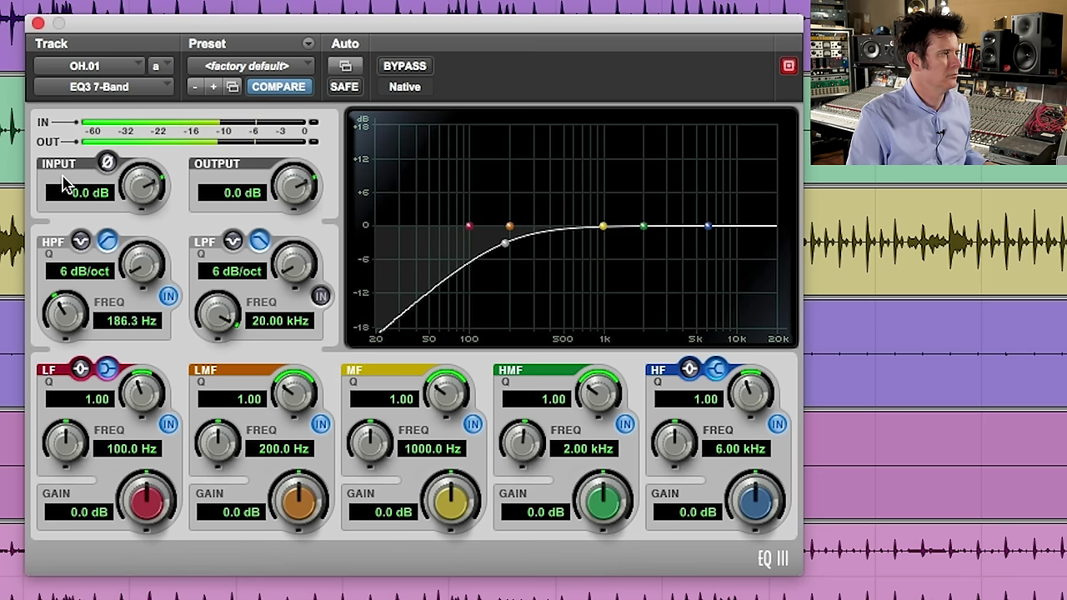
{"action": "left_click_drag", "start_coordinate": [65, 185], "coordinate": [69, 172]}
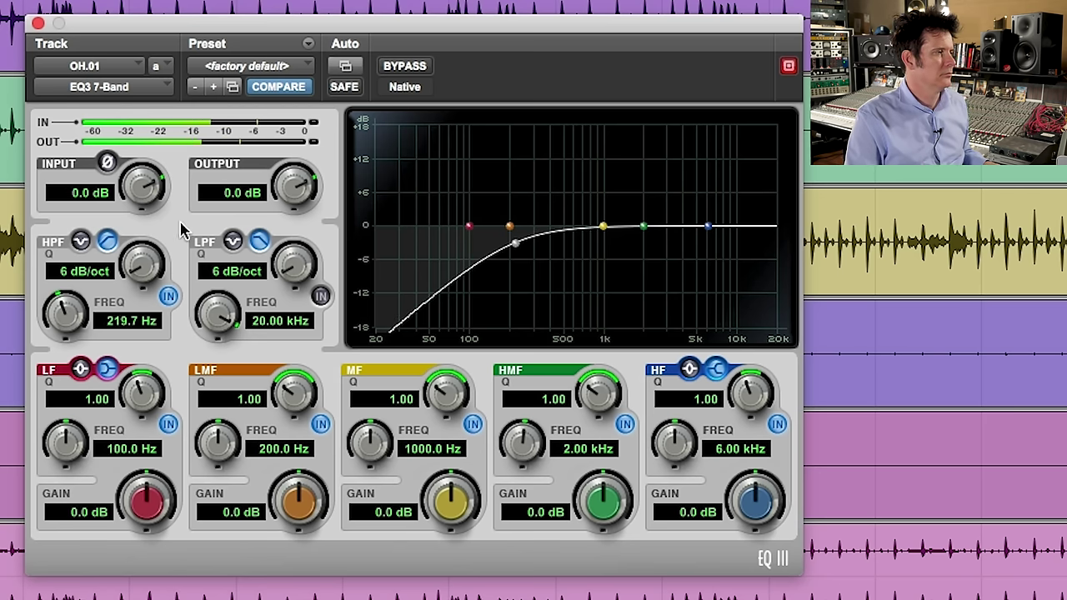
Cut the low mids on OH.01 by setting the LMF band to 351.3 Hz with a gain of -6.5 dB.
{"action": "left_click_drag", "start_coordinate": [214, 436], "coordinate": [229, 421]}
{"action": "left_click_drag", "start_coordinate": [310, 508], "coordinate": [269, 529]}
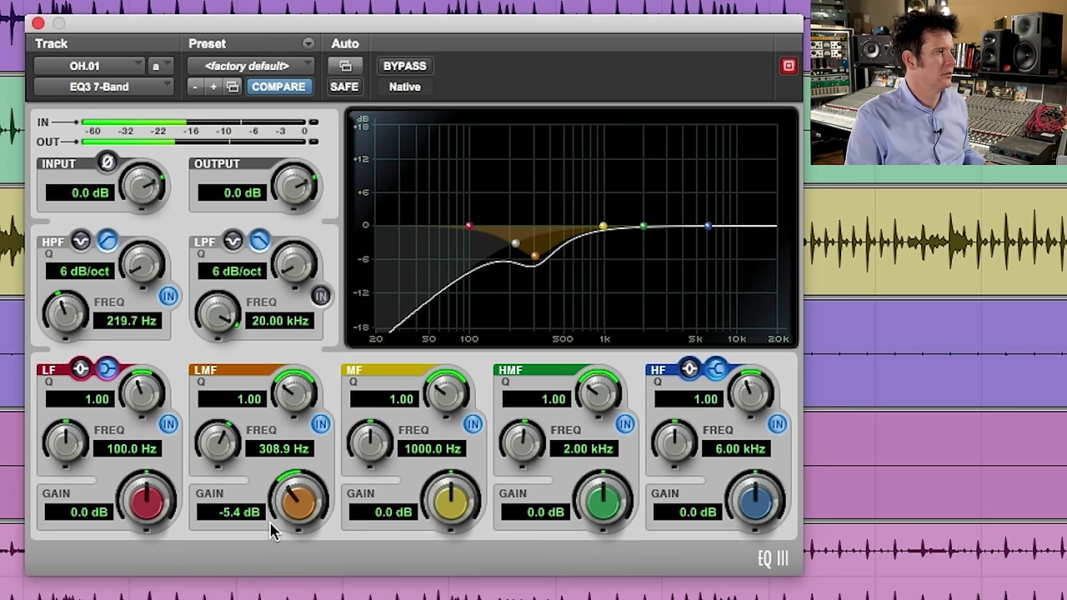
{"action": "left_click_drag", "start_coordinate": [210, 450], "coordinate": [220, 442]}
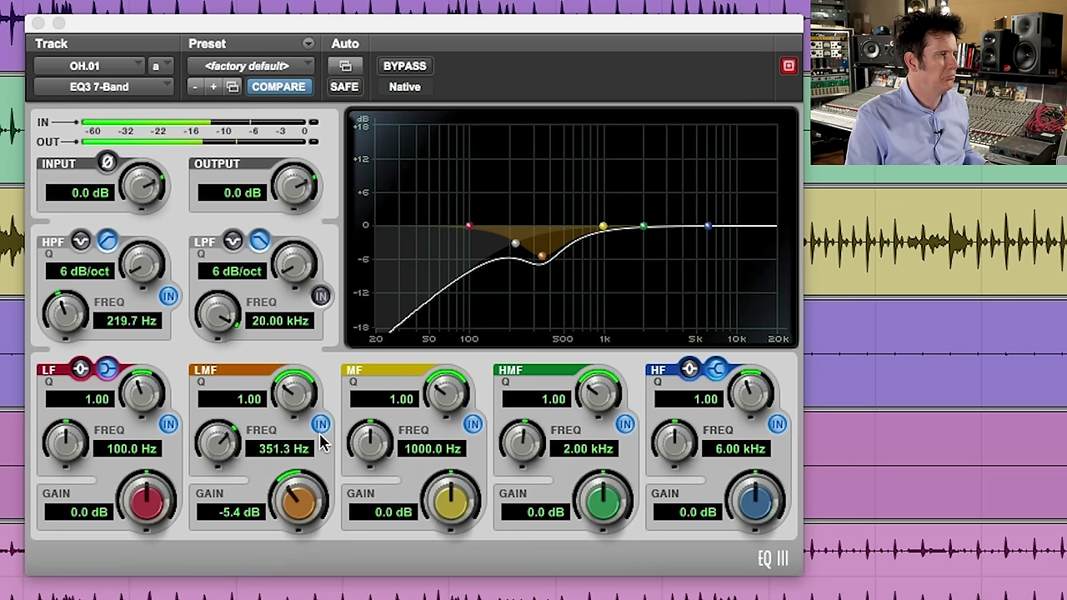
{"action": "left_click_drag", "start_coordinate": [293, 506], "coordinate": [283, 525]}
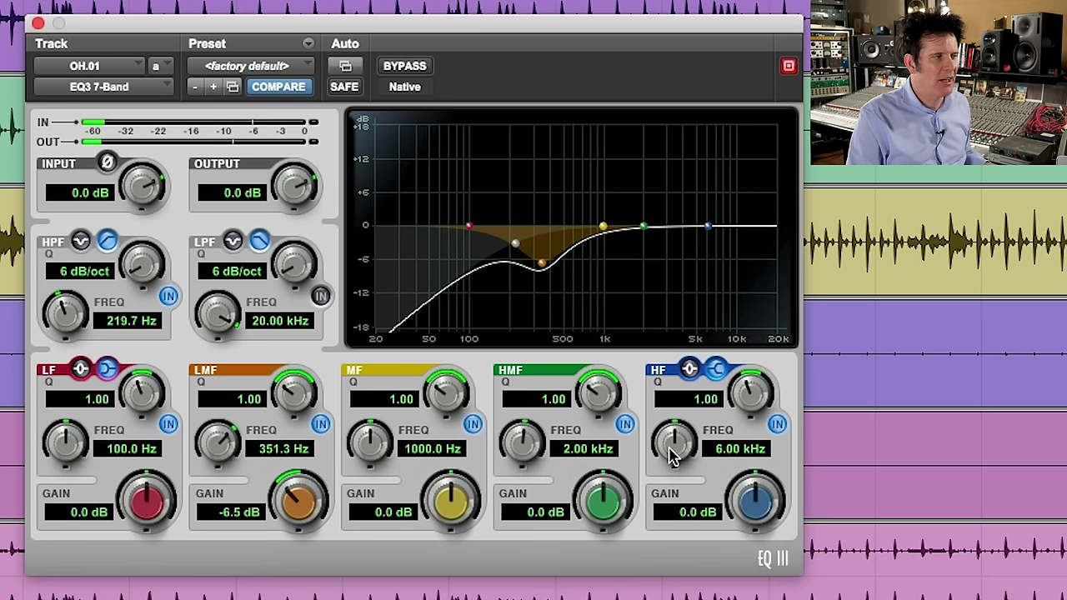
Boost the OH.01 highs with the HF band at 7.41 kHz, Q 0.68 and 4.8 dB gain, and close the EQ.
{"action": "left_click_drag", "start_coordinate": [674, 454], "coordinate": [677, 439]}
{"action": "left_click_drag", "start_coordinate": [784, 498], "coordinate": [777, 469]}
{"action": "left_click_drag", "start_coordinate": [752, 385], "coordinate": [733, 405]}
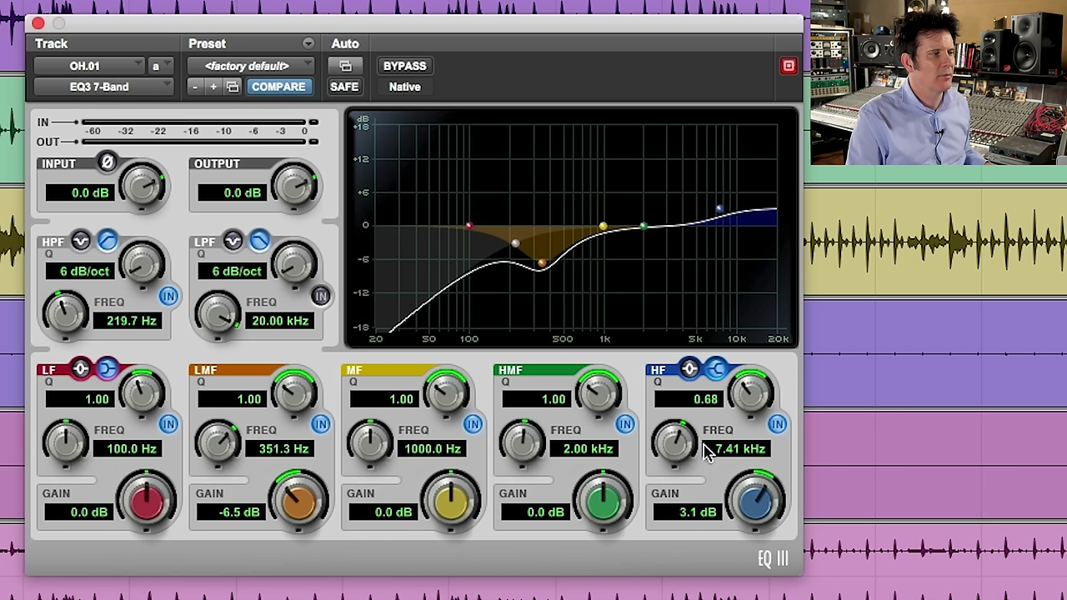
{"action": "left_click_drag", "start_coordinate": [758, 501], "coordinate": [763, 490]}
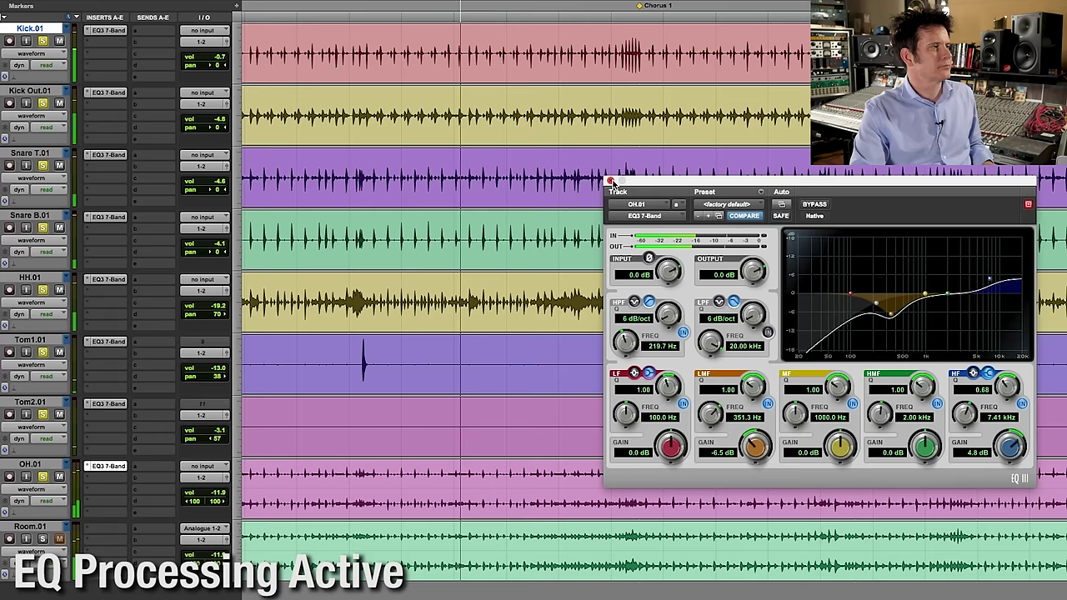
{"action": "left_click", "coordinate": [37, 23]}
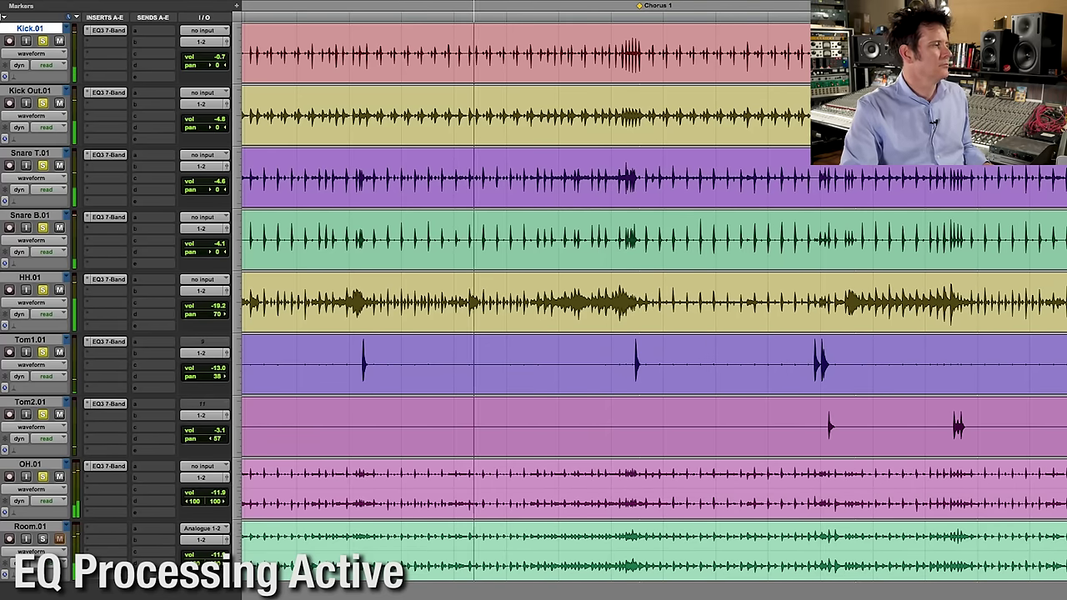
Solo Room.01 and play a short passage before Chorus 1 to hear it without EQ.
{"action": "left_click", "coordinate": [41, 539]}
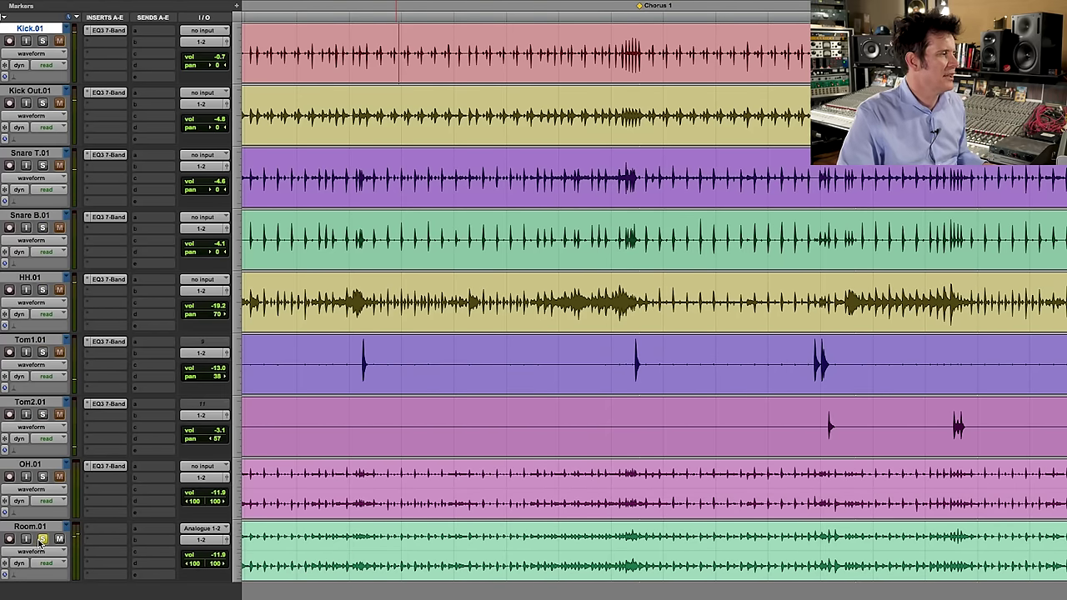
{"action": "key", "text": "space"}
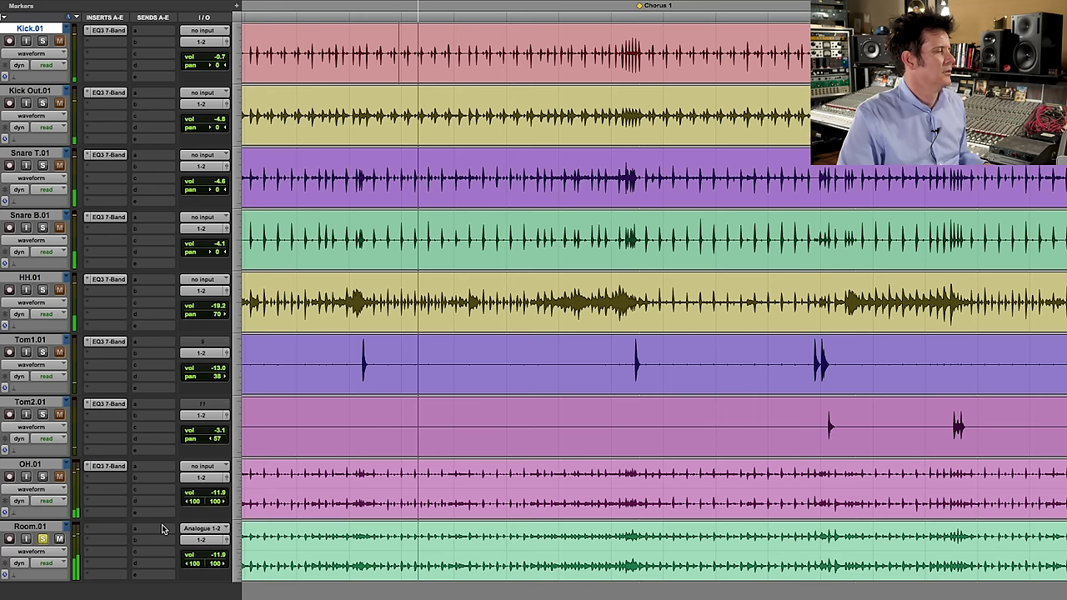
{"action": "key", "text": "space"}
Insert an EQ3 7-Band on Room.01 and enable its high-pass filter at 210.1 Hz.
{"action": "left_click", "coordinate": [101, 531]}
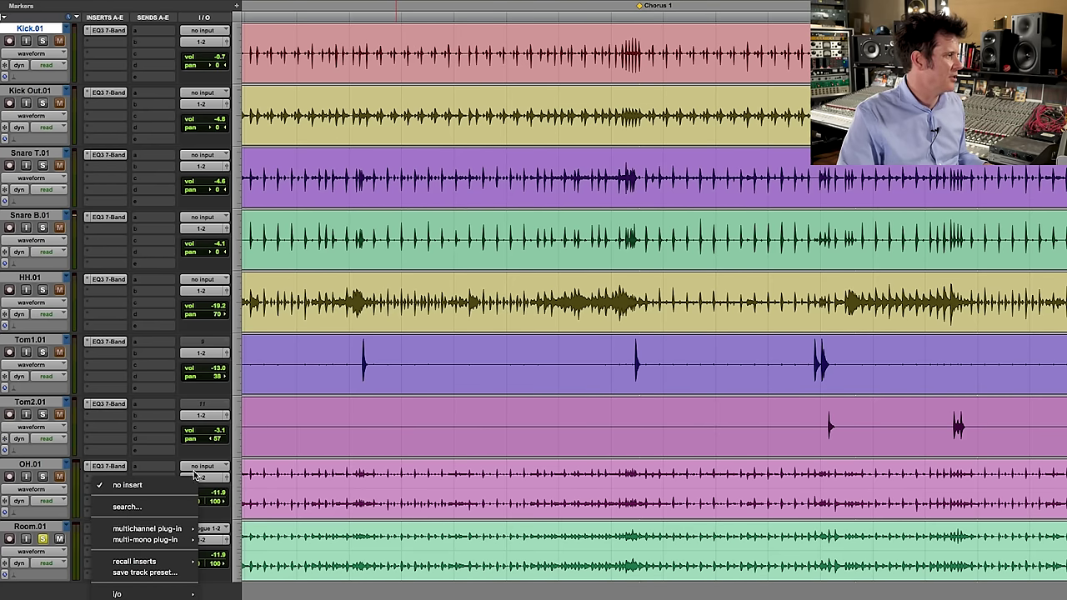
{"action": "left_click", "coordinate": [366, 117]}
{"action": "left_click", "coordinate": [168, 296]}
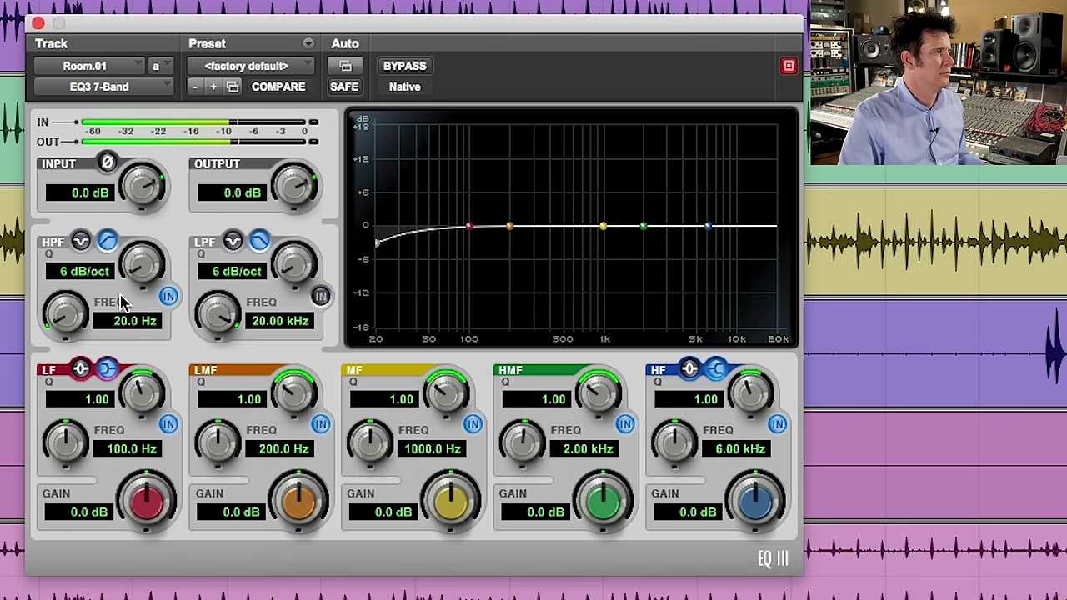
{"action": "left_click_drag", "start_coordinate": [60, 322], "coordinate": [70, 206]}
Set the Room.01 LMF band to 377.7 Hz with a gain of -4.7 dB.
{"action": "left_click_drag", "start_coordinate": [220, 435], "coordinate": [234, 397]}
{"action": "left_click_drag", "start_coordinate": [327, 515], "coordinate": [280, 543]}
{"action": "left_click_drag", "start_coordinate": [298, 502], "coordinate": [300, 492]}
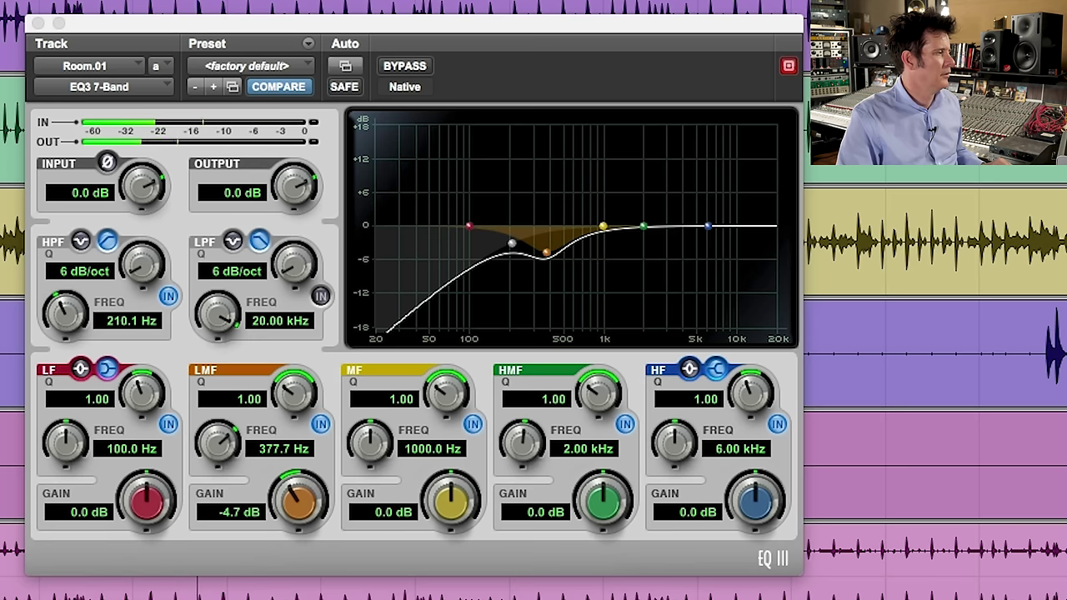
Play the full drum mix with the EQs bypassed, close the Room.01 EQ, and reactivate all EQs for comparison.
{"action": "left_click", "coordinate": [404, 66]}
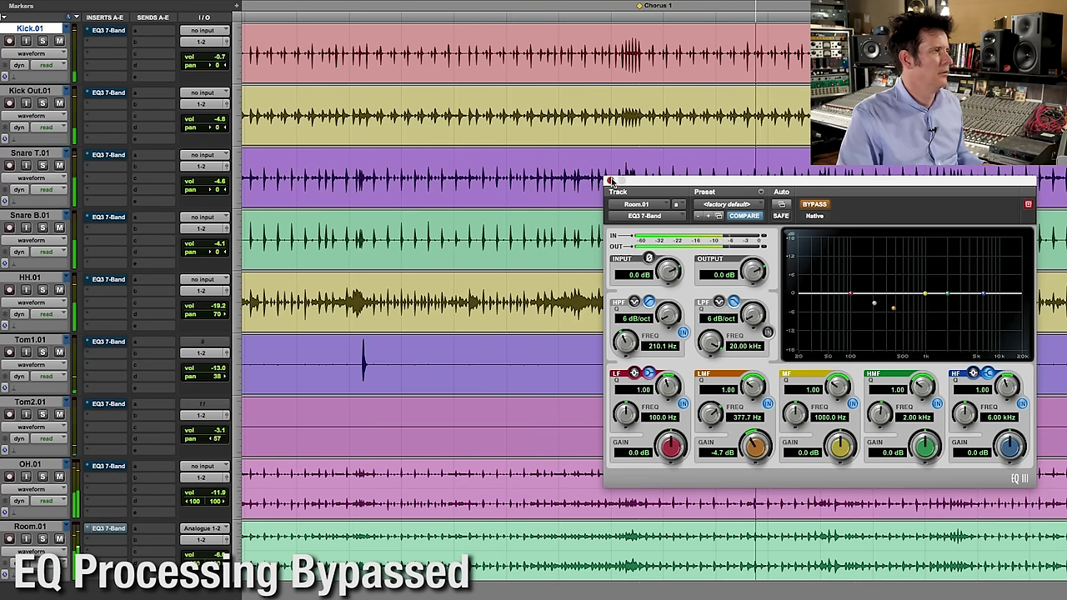
{"action": "left_click", "coordinate": [612, 180]}
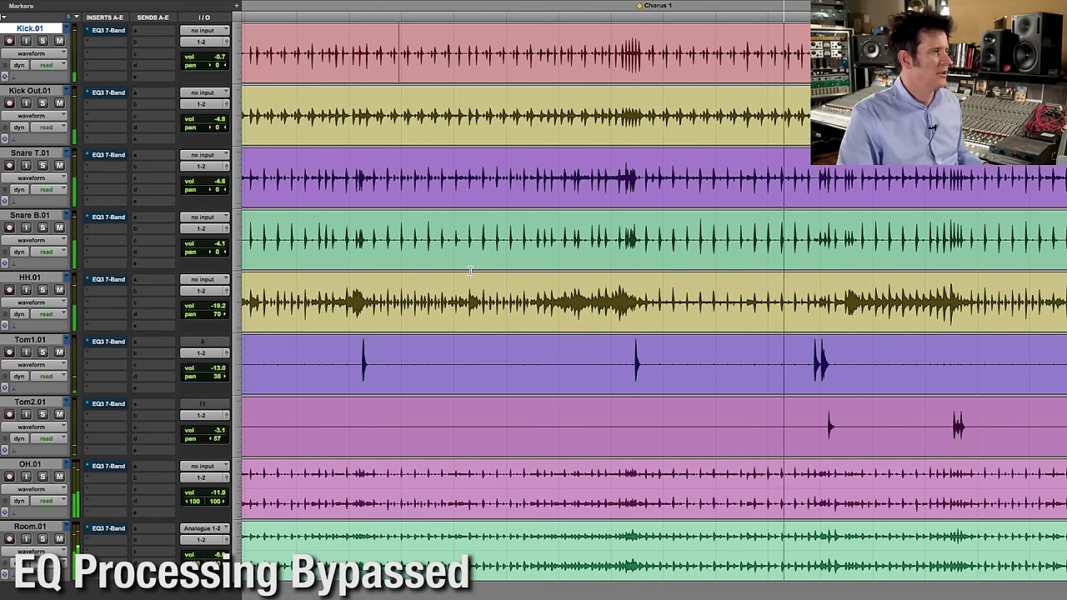
{"action": "left_click", "coordinate": [425, 207]}
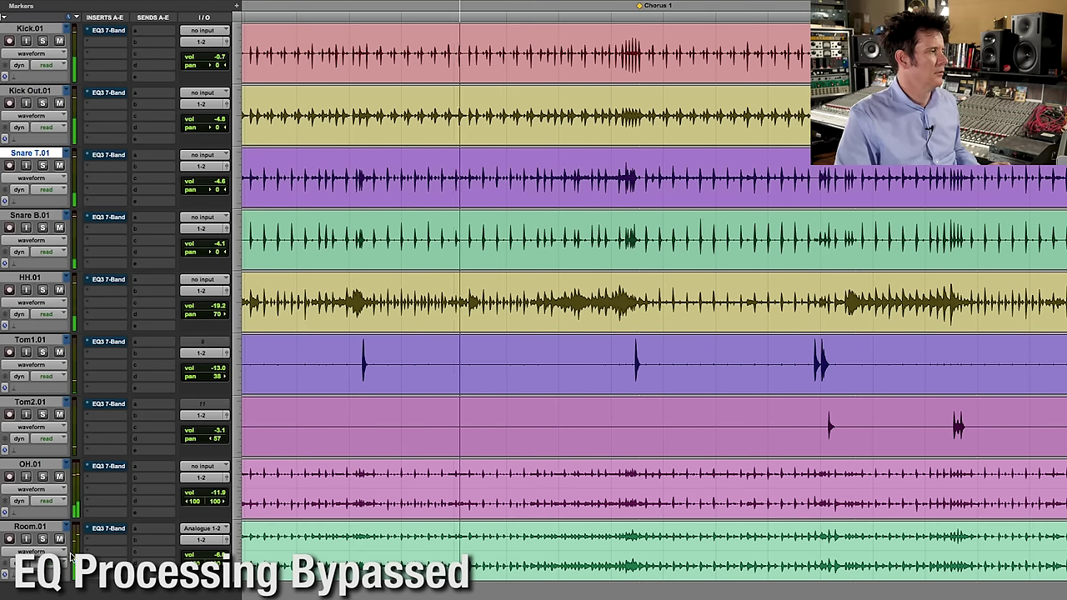
{"action": "left_click", "coordinate": [111, 529], "text": "alt+super"}
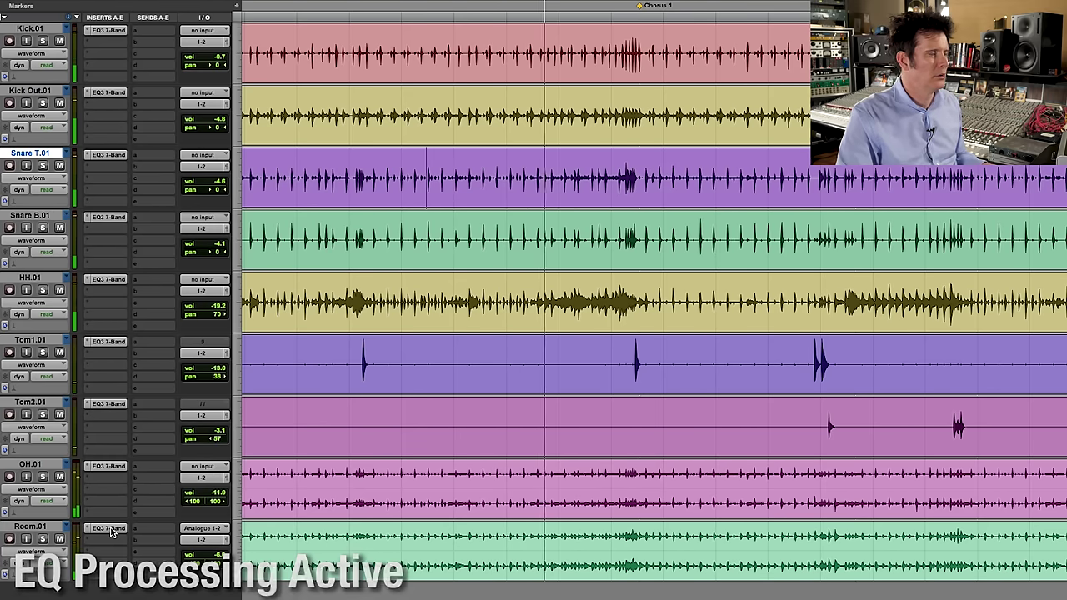
{"action": "key", "text": "space"}
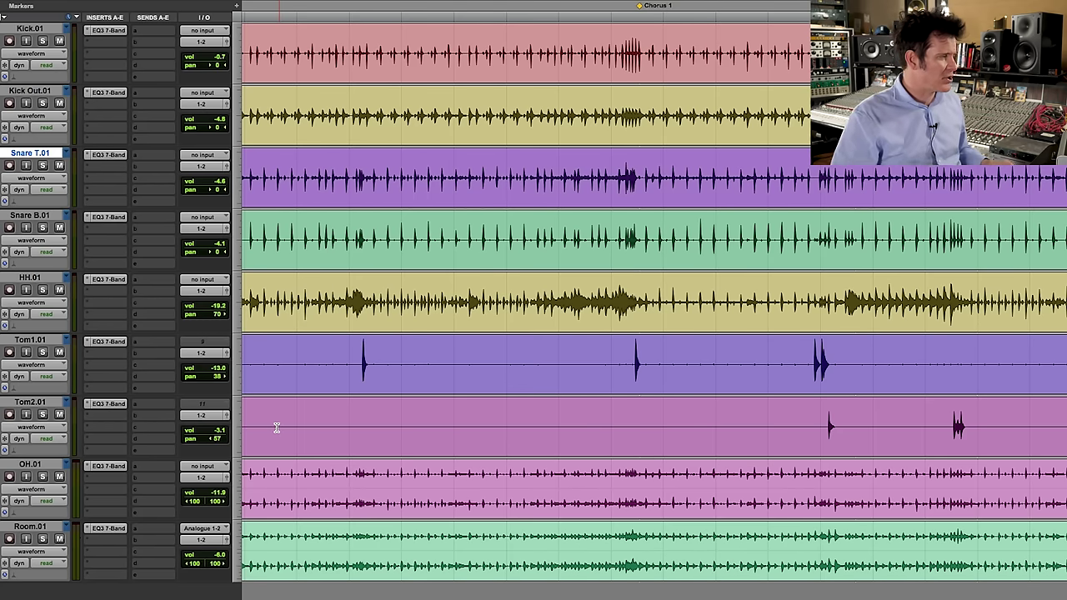
Play the drums from before Chorus 1 and repeatedly switch every track's EQ between bypassed and active.
{"action": "left_click", "coordinate": [403, 56]}
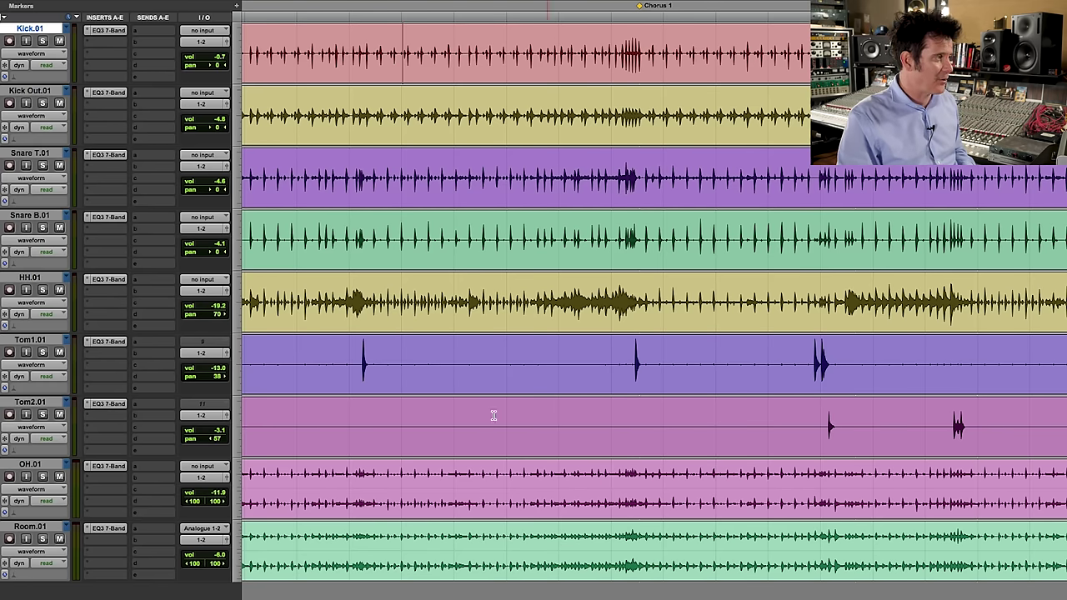
{"action": "key", "text": "space"}
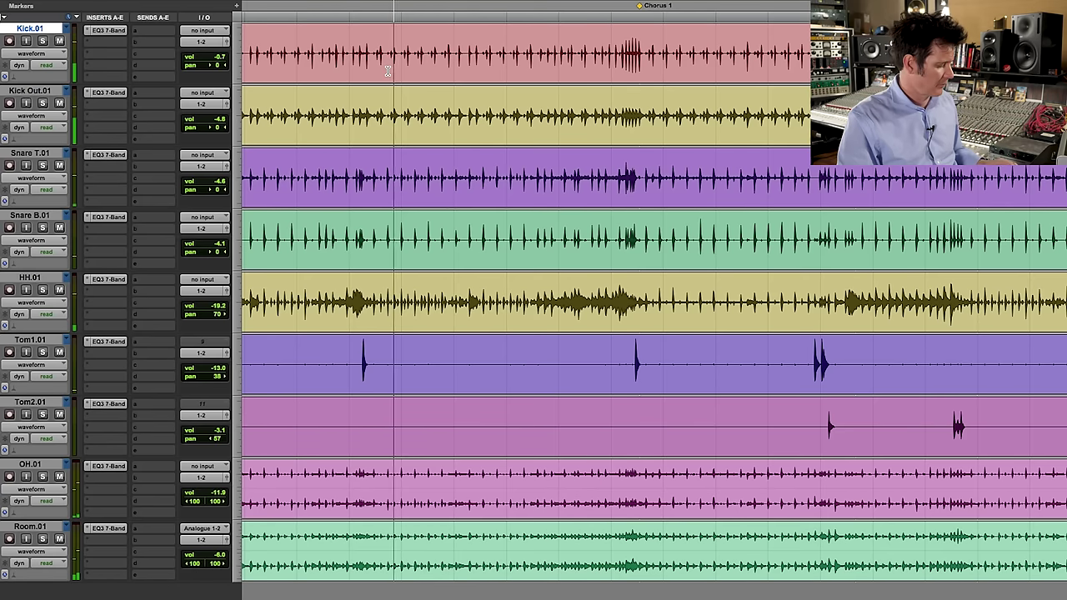
{"action": "left_click", "coordinate": [112, 529], "text": "alt+super"}
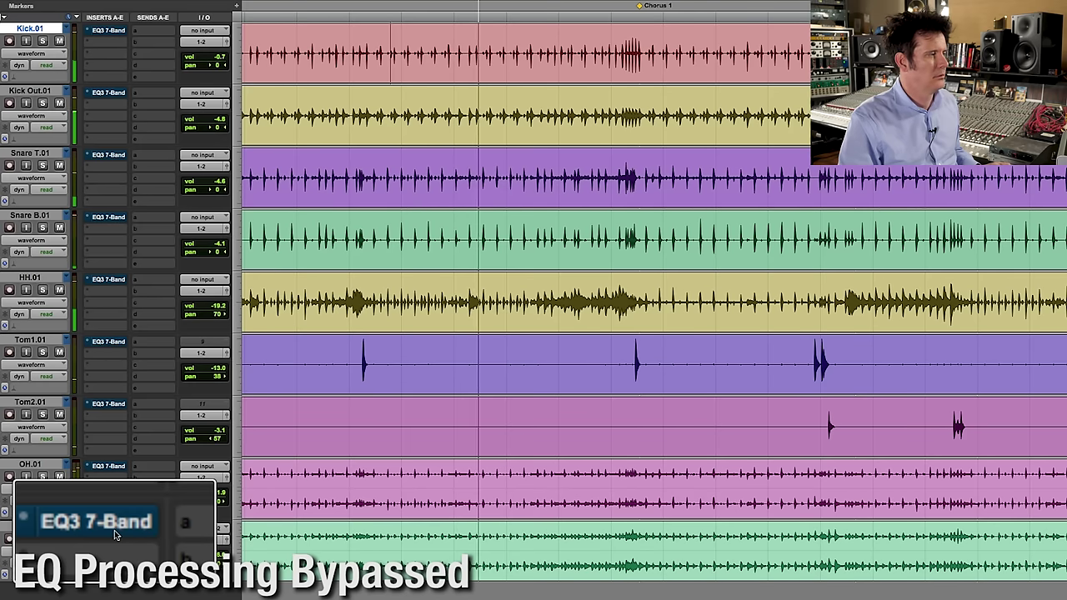
{"action": "left_click", "coordinate": [114, 530], "text": "alt+super"}
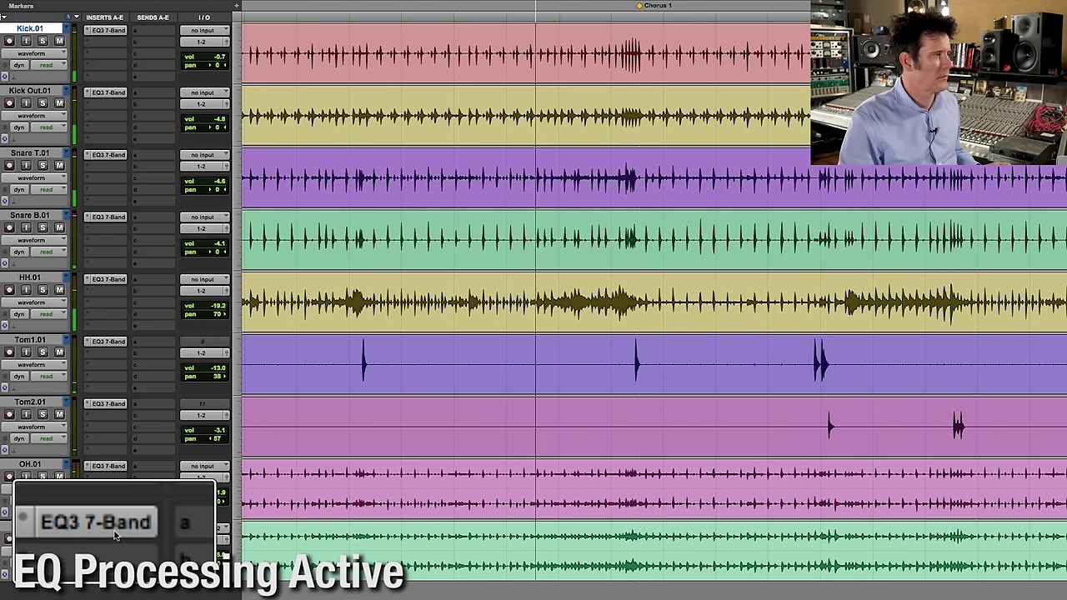
{"action": "left_click", "coordinate": [115, 535], "text": "alt+super"}
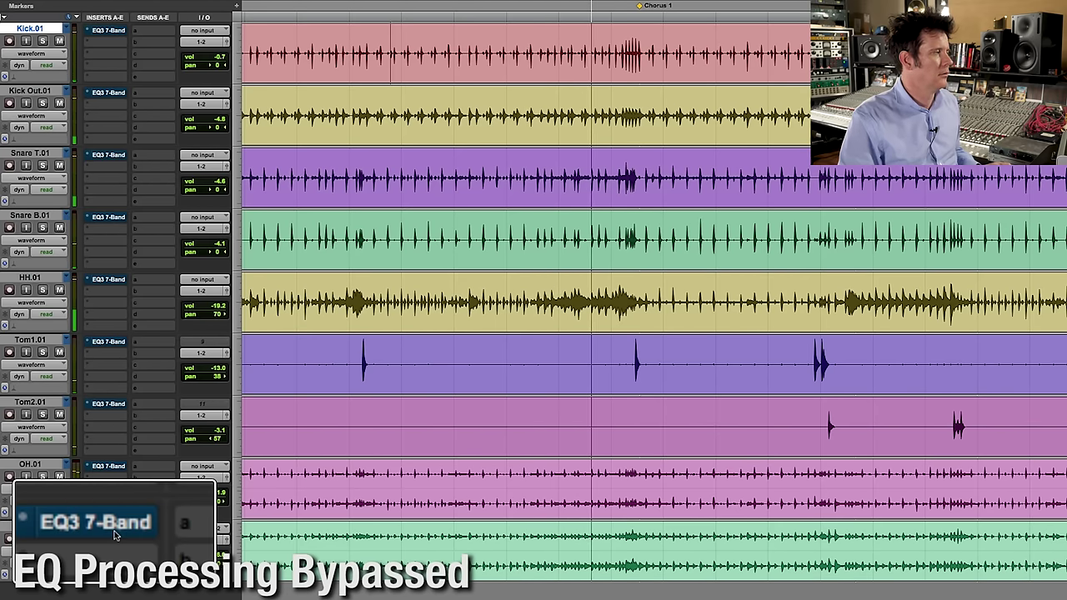
{"action": "left_click", "coordinate": [115, 534], "text": "alt+super"}
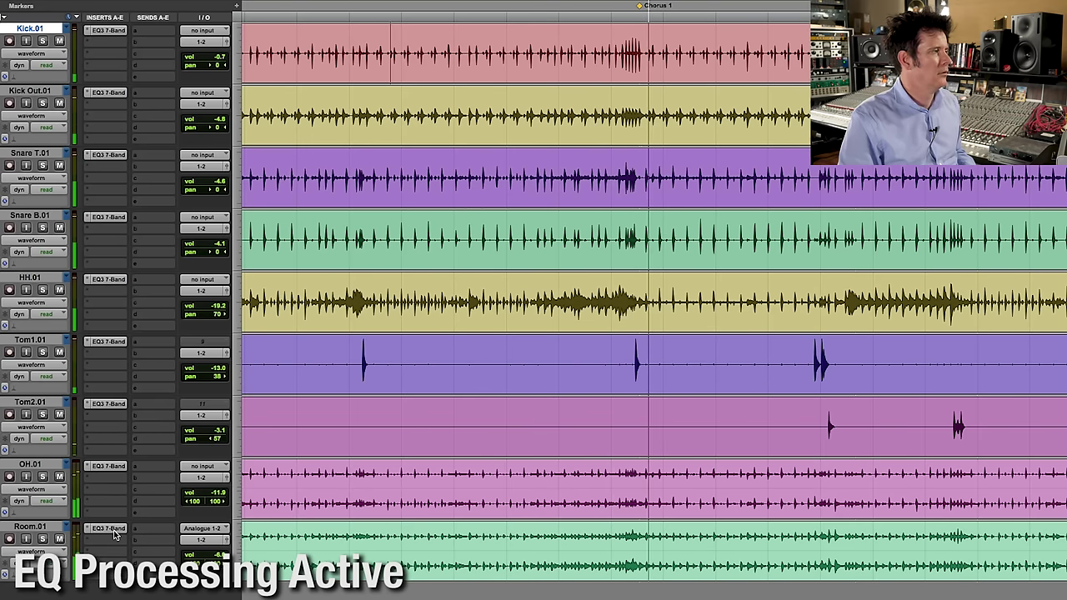
Open the Snare T.01 and Snare B.01 equalizers to check their LF boosts.
{"action": "left_click", "coordinate": [106, 155]}
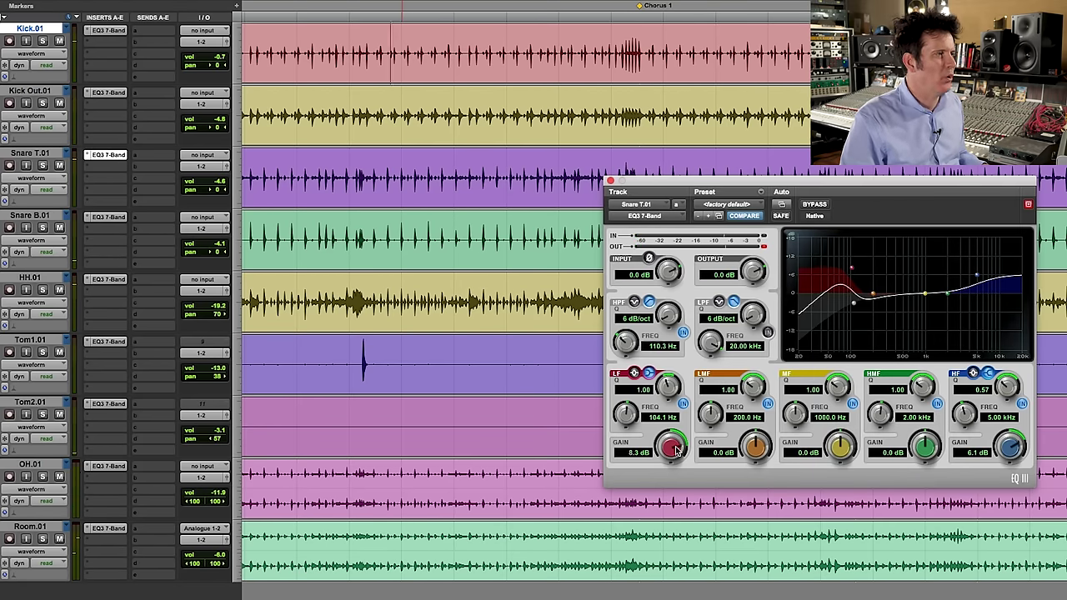
{"action": "left_click", "coordinate": [122, 217]}
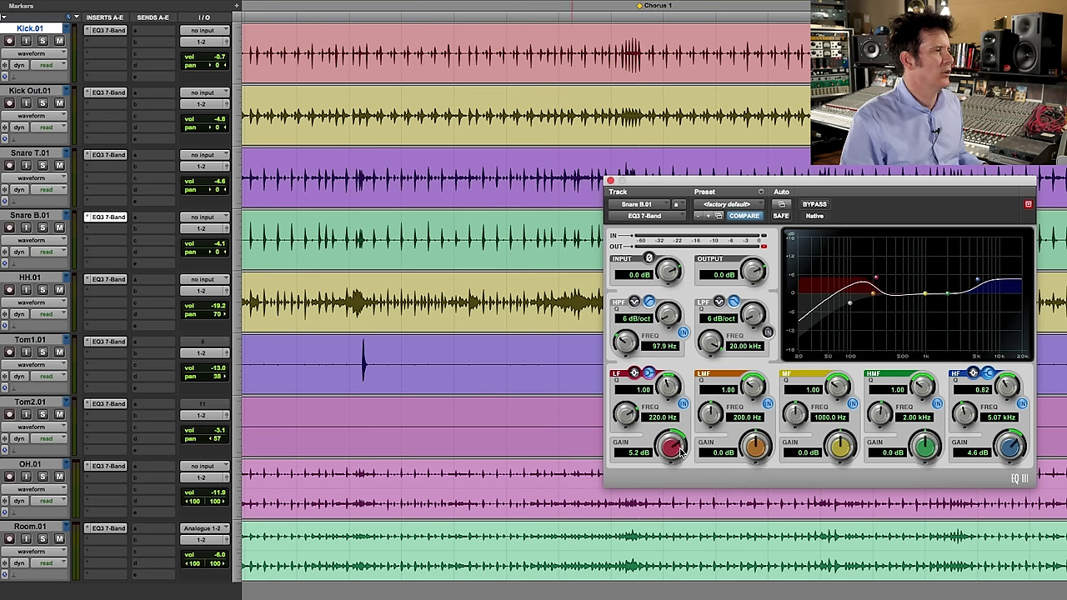
Adjust the kick equalizers' LF gain to 4.7 dB on Kick.01 and 4.0 dB on Kick Out.01.
{"action": "left_click", "coordinate": [121, 31]}
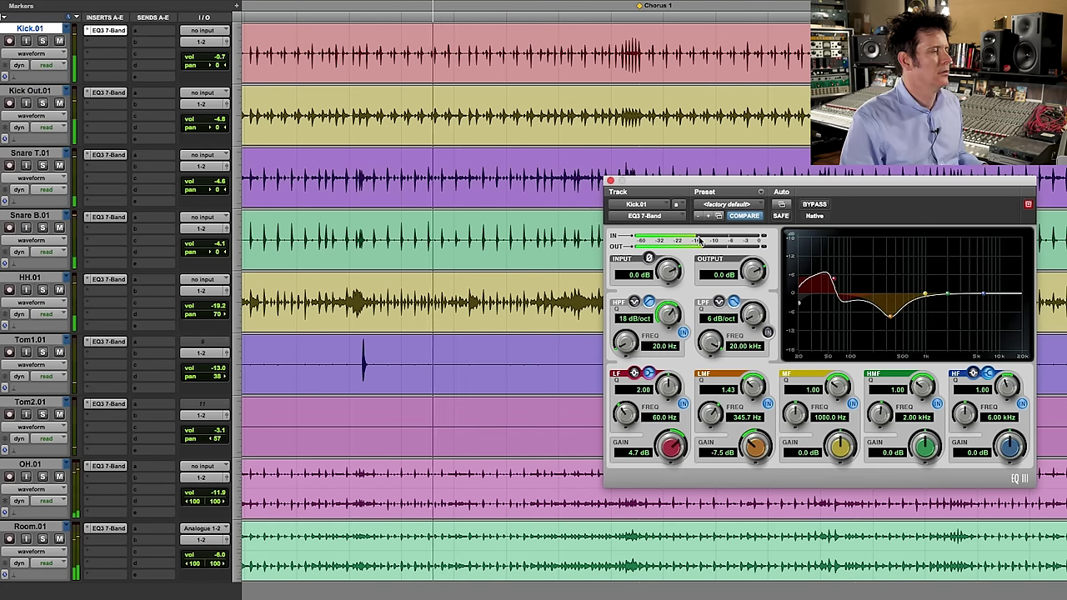
{"action": "left_click_drag", "start_coordinate": [669, 444], "coordinate": [670, 441]}
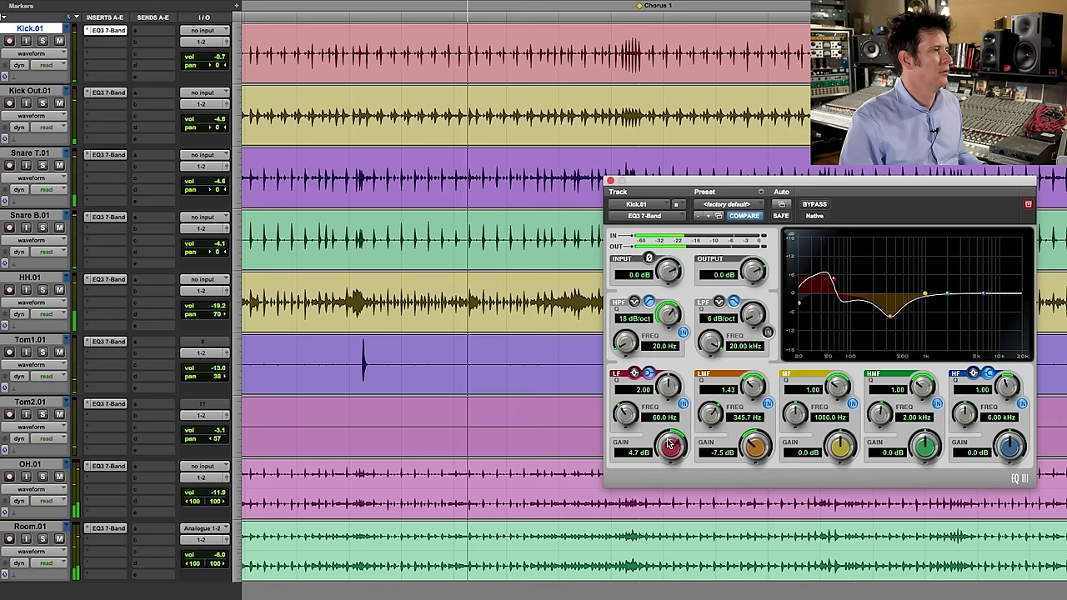
{"action": "left_click", "coordinate": [111, 96]}
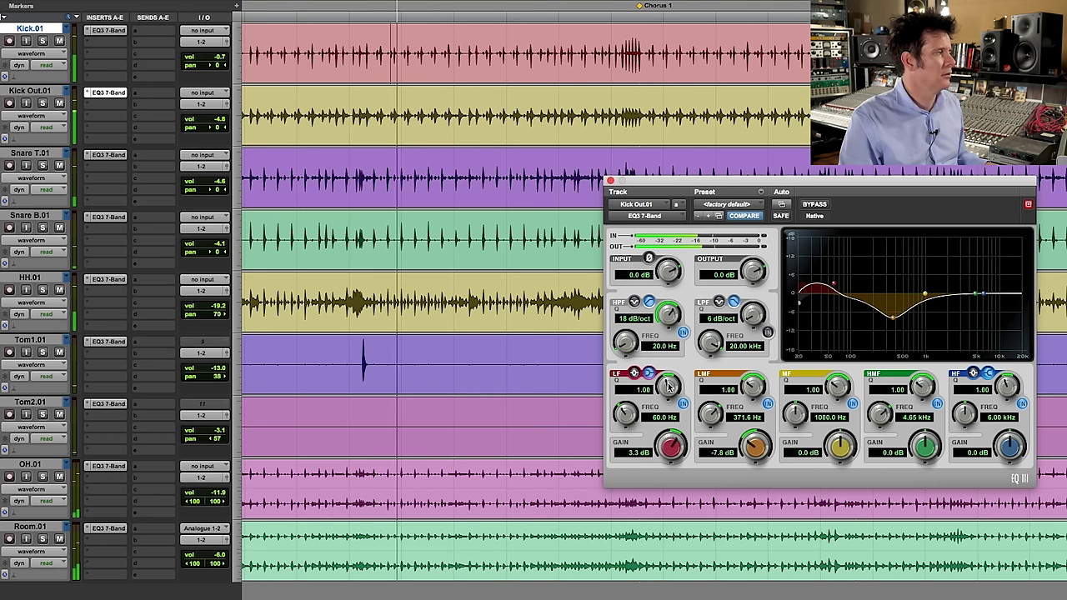
{"action": "left_click_drag", "start_coordinate": [665, 457], "coordinate": [672, 442]}
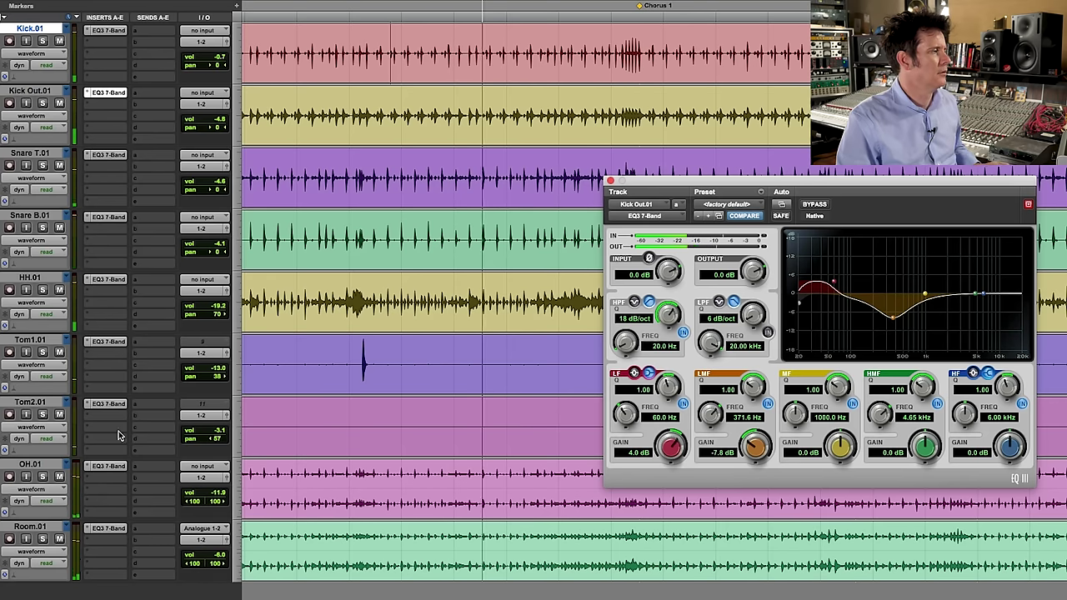
Compare the adjusted drum mix with all EQs bypassed and active during playback, closing the Kick Out.01 EQ.
{"action": "left_click", "coordinate": [115, 530], "text": "alt+super"}
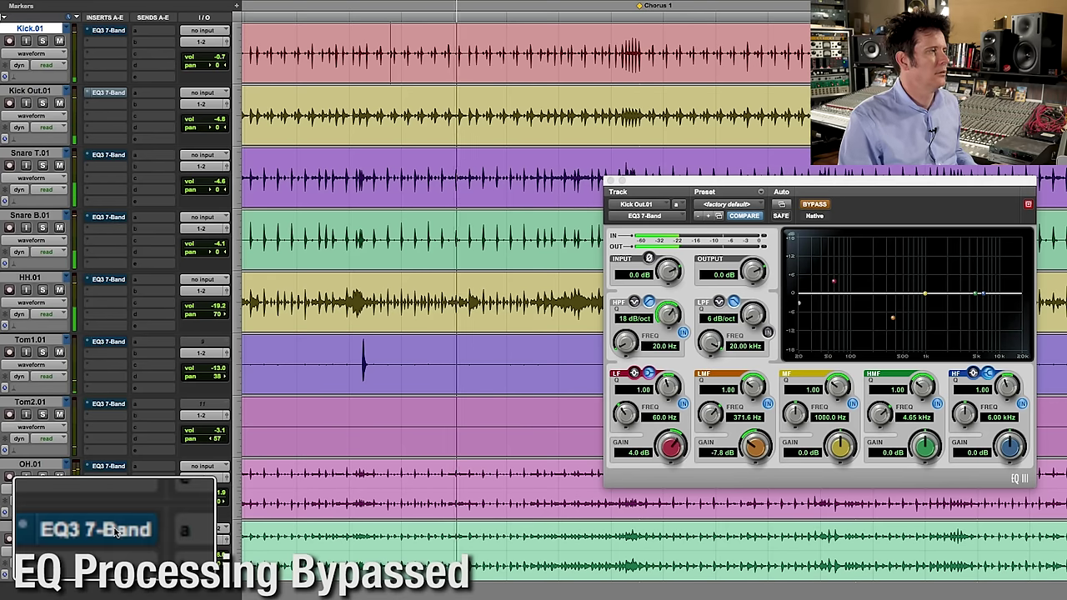
{"action": "left_click", "coordinate": [115, 531], "text": "alt+super"}
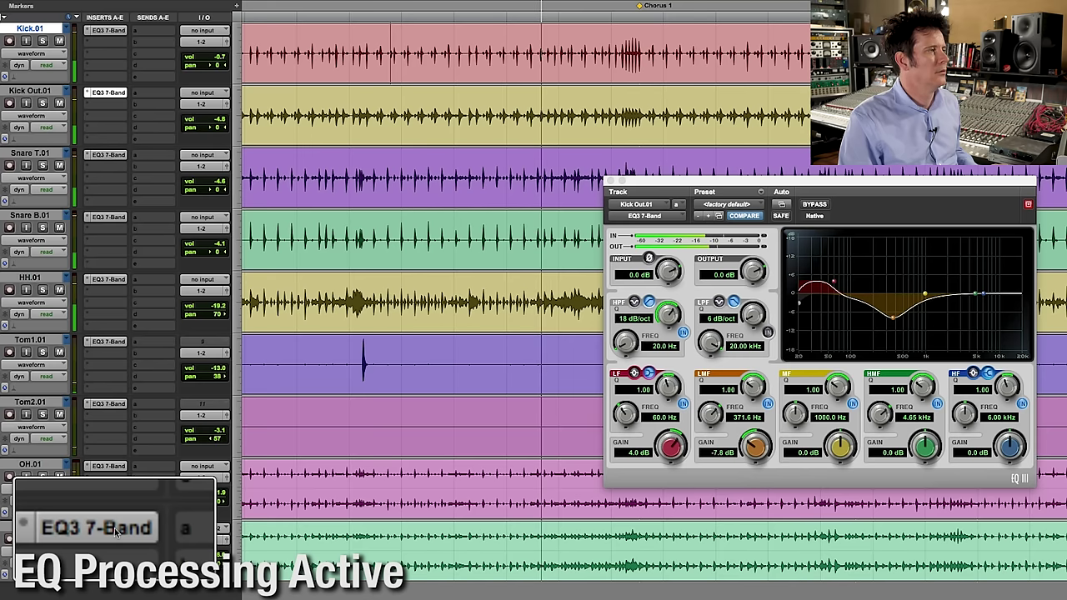
{"action": "left_click", "coordinate": [115, 527], "text": "alt+super"}
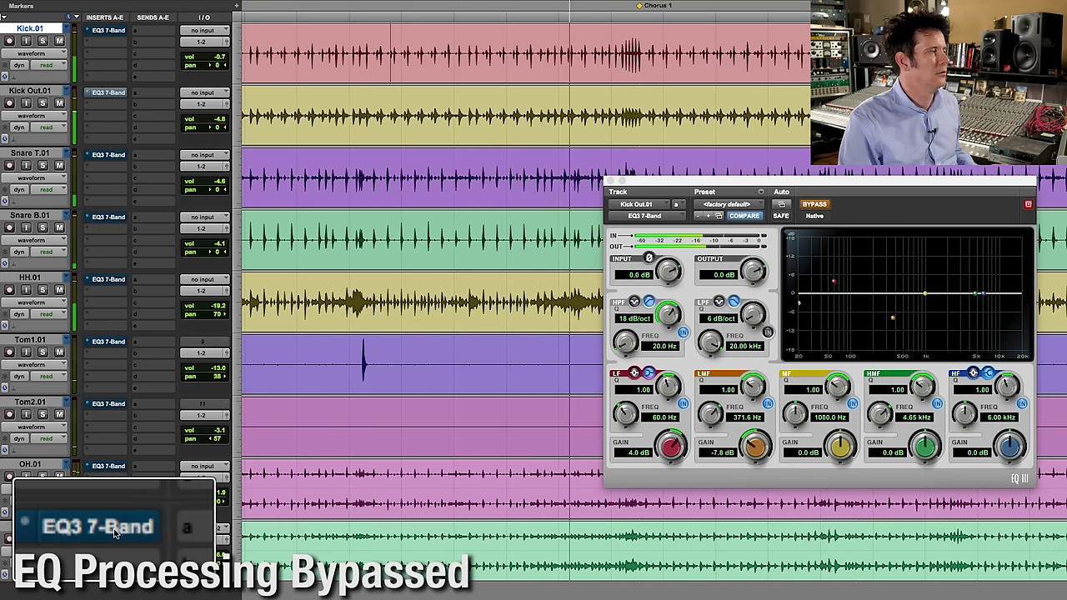
{"action": "left_click", "coordinate": [114, 531], "text": "alt+super"}
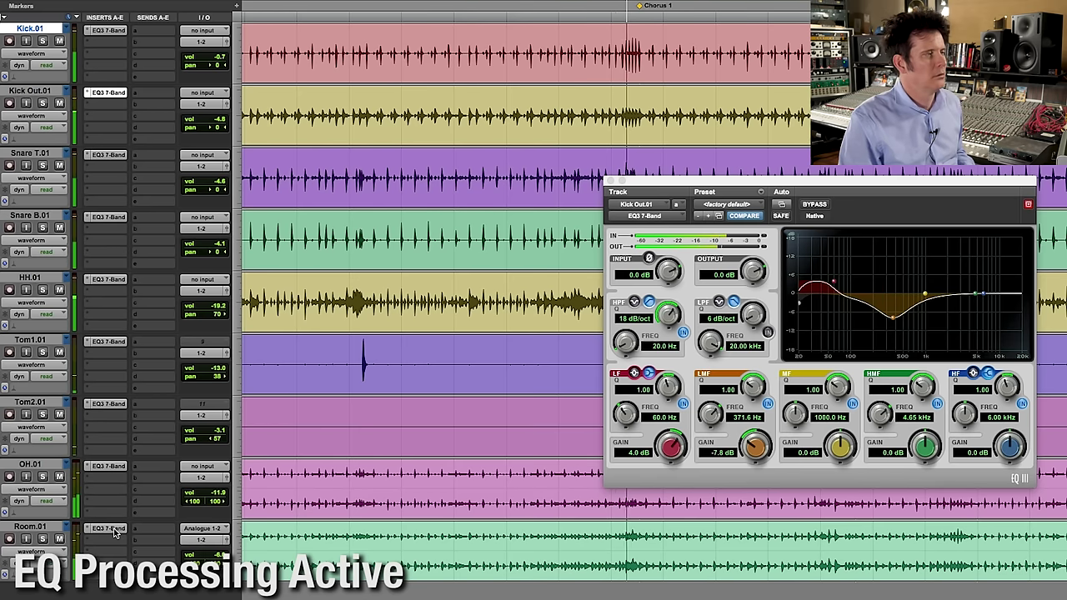
{"action": "left_click", "coordinate": [609, 180]}
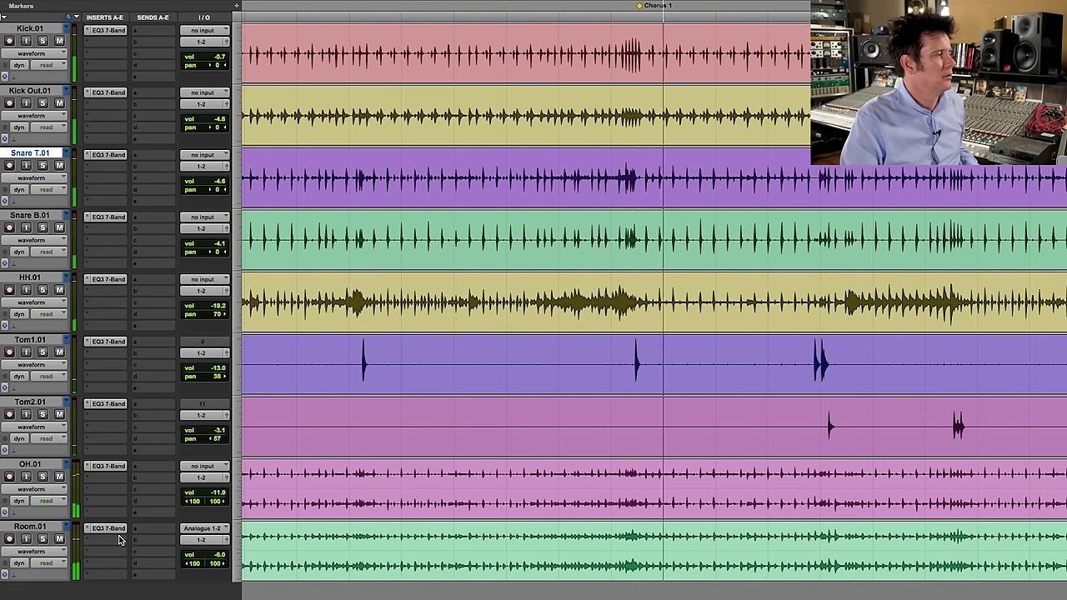
{"action": "left_click", "coordinate": [108, 528], "text": "alt+super"}
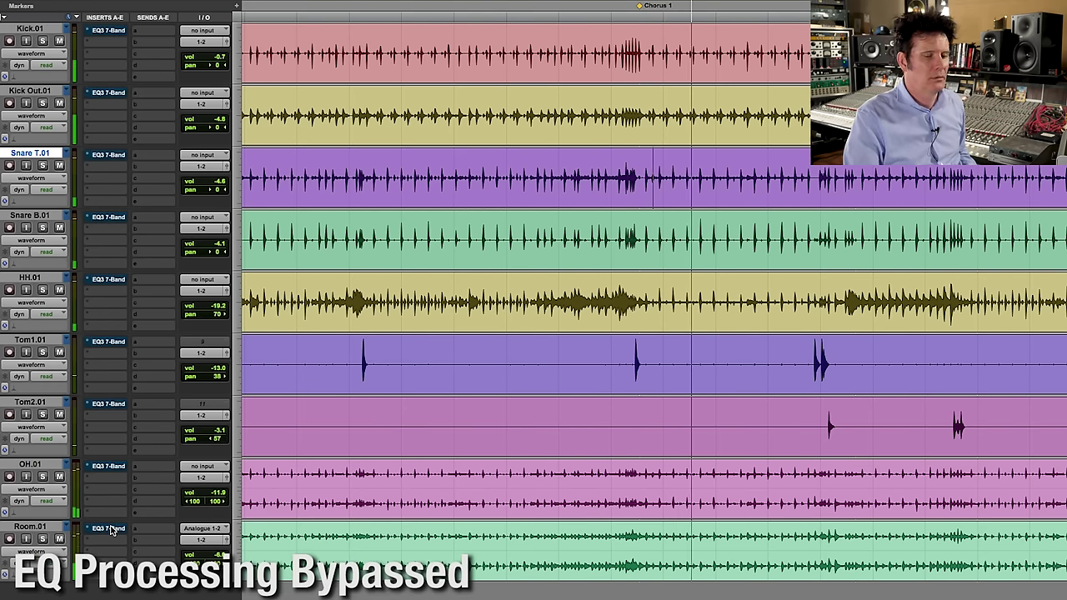